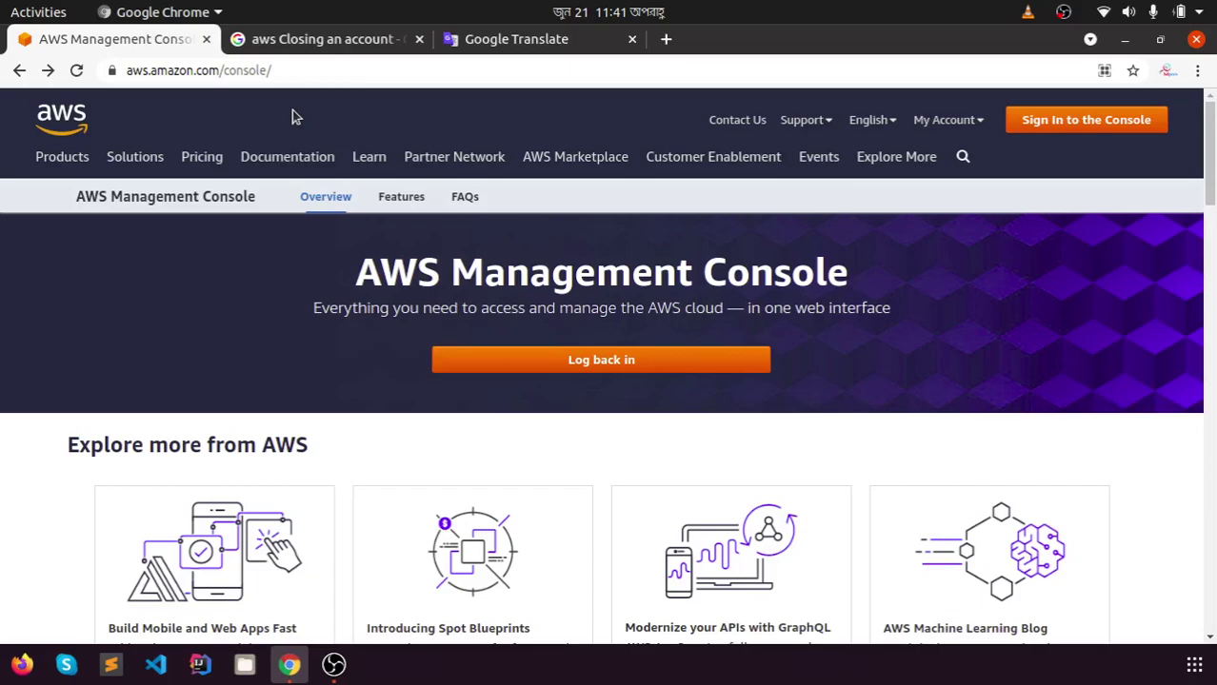
From the search results for "aws Closing an account", open the AWS Billing and Cost Management documentation page on closing an account
{"action": "left_click", "coordinate": [291, 47]}
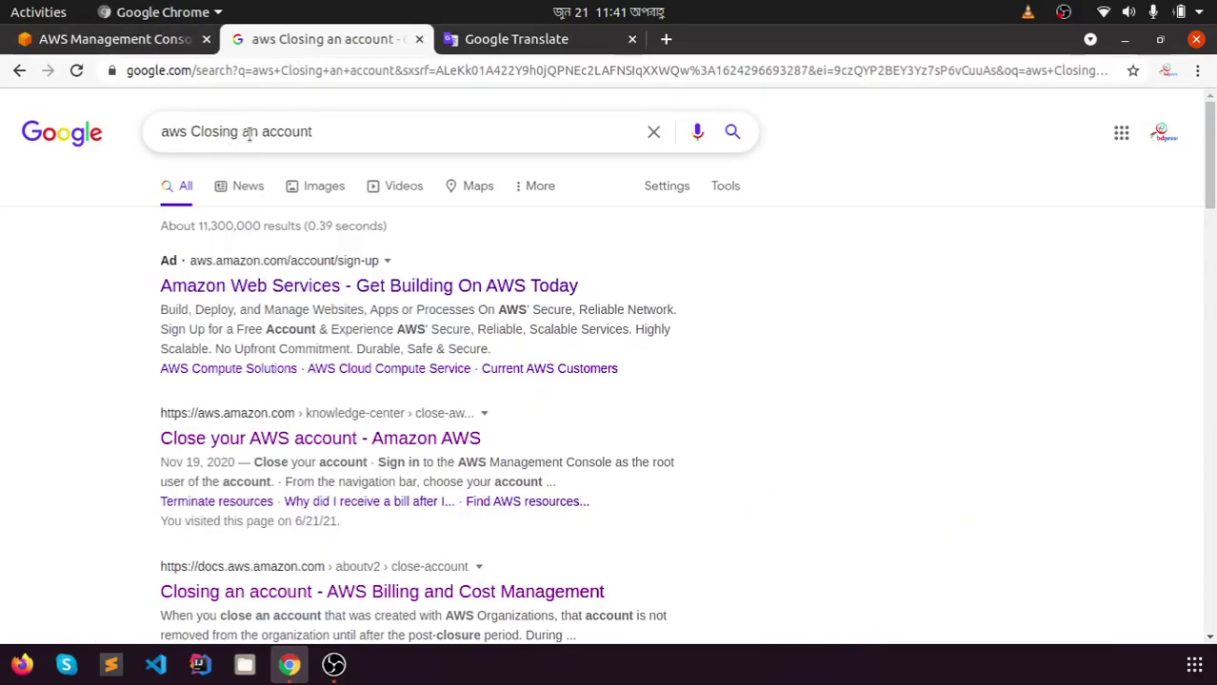
{"action": "left_click", "coordinate": [323, 132]}
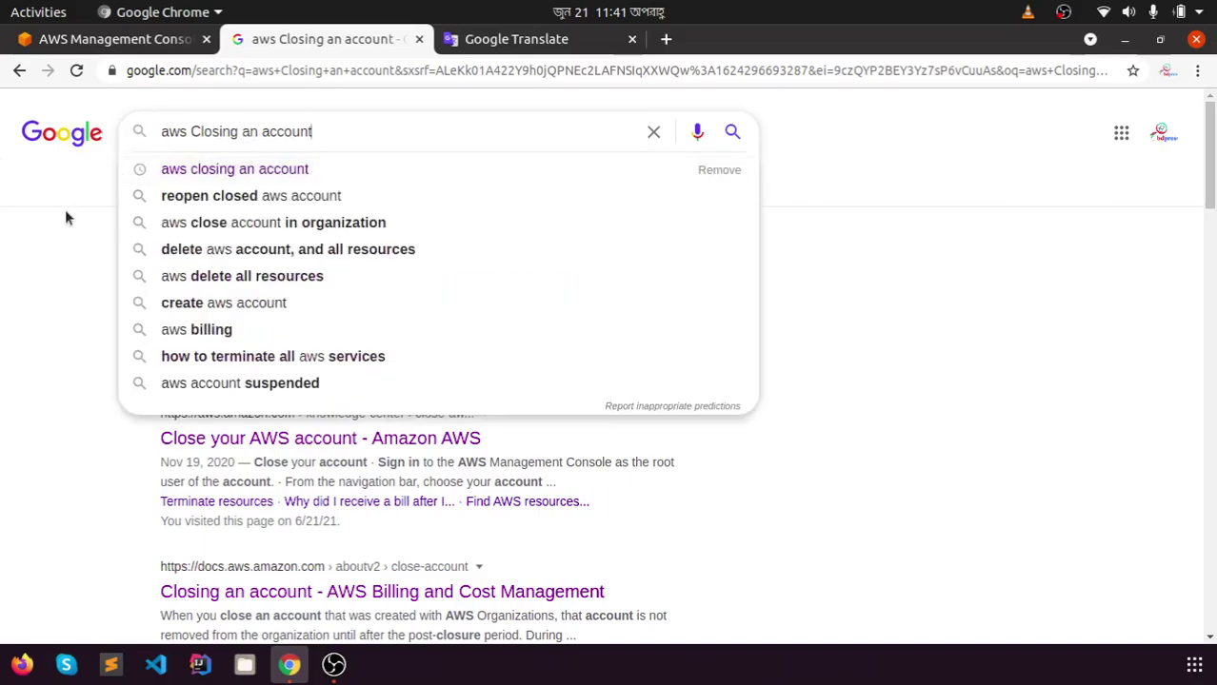
{"action": "left_click", "coordinate": [39, 272]}
{"action": "scroll", "coordinate": [54, 428], "scroll_direction": "down", "scroll_amount": 4}
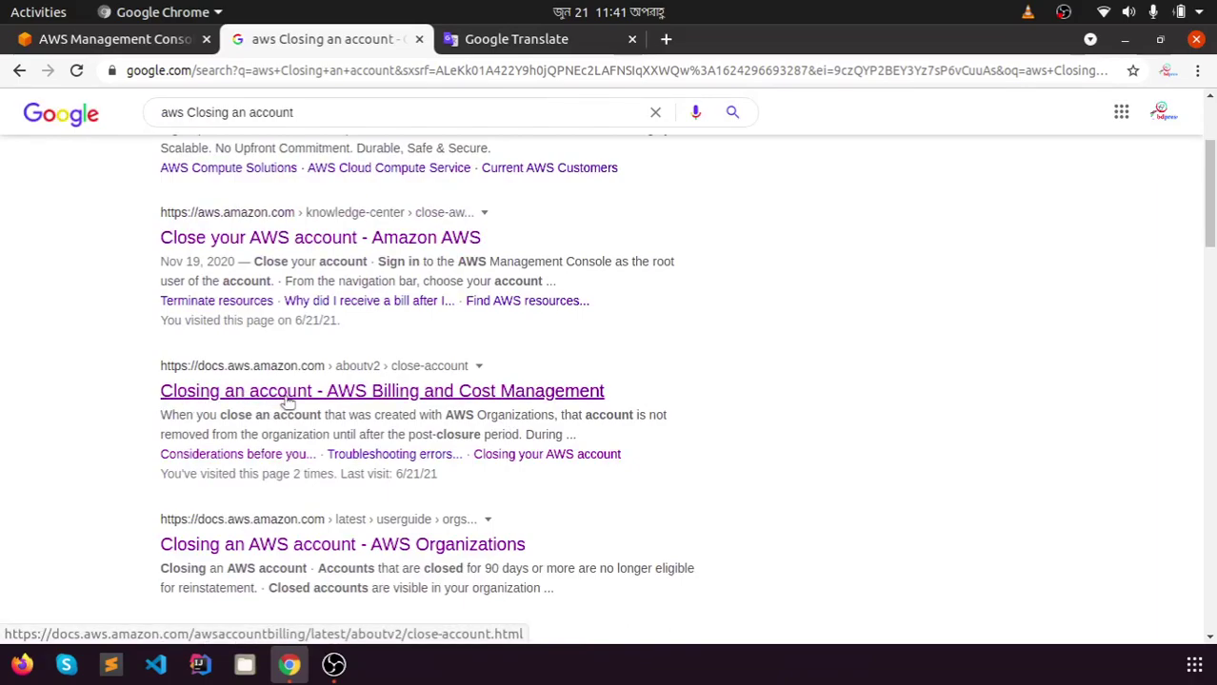
{"action": "right_click", "coordinate": [520, 404]}
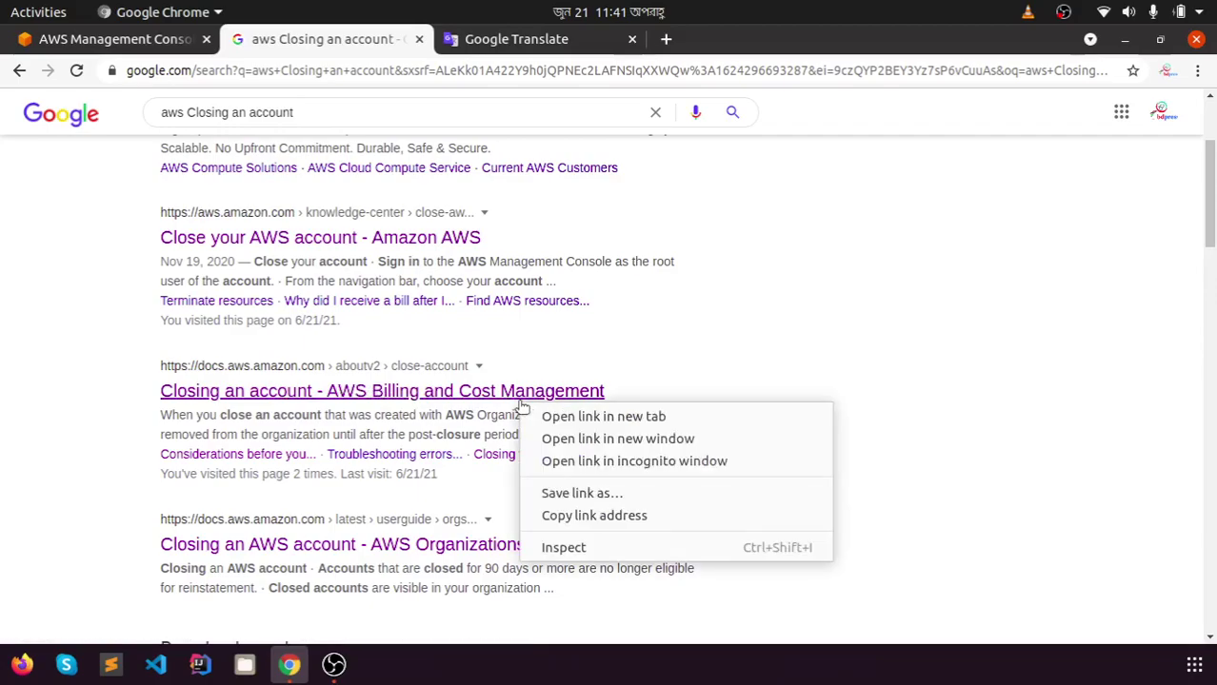
{"action": "left_click", "coordinate": [489, 393]}
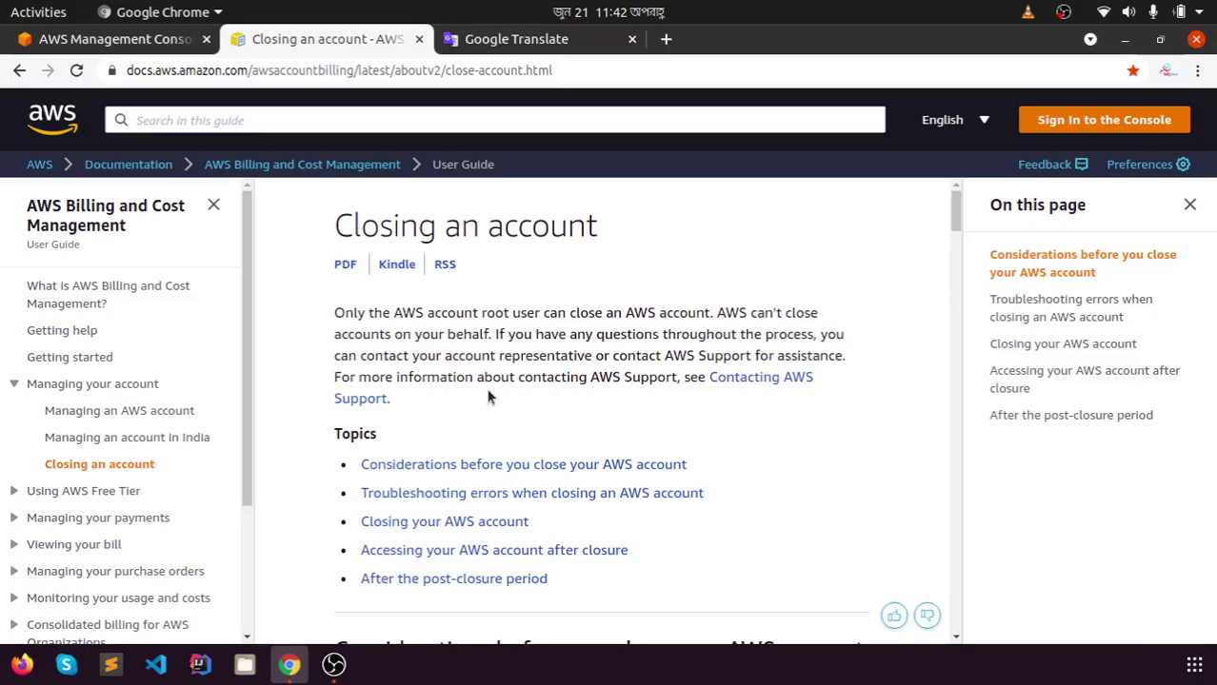
Examine the considerations before closing an AWS account, especially the post-closure period in the "Your agreement with AWS" section
{"action": "scroll", "coordinate": [487, 398], "scroll_direction": "down", "scroll_amount": 5}
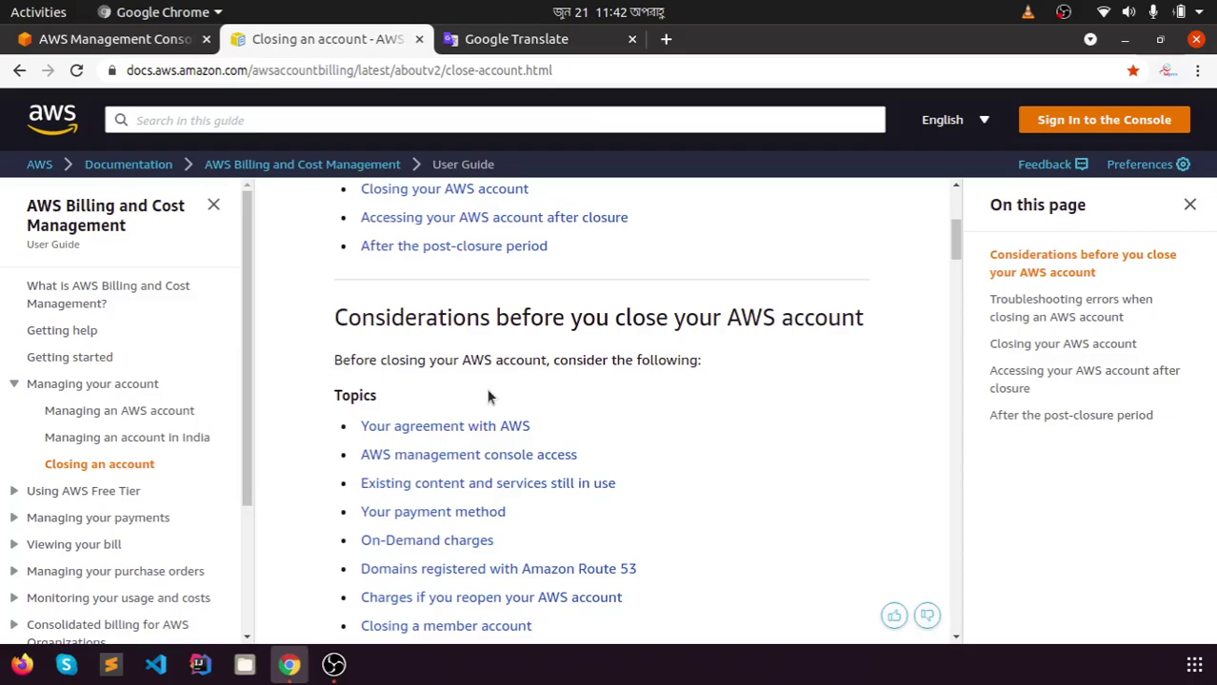
{"action": "scroll", "coordinate": [488, 398], "scroll_direction": "down", "scroll_amount": 4}
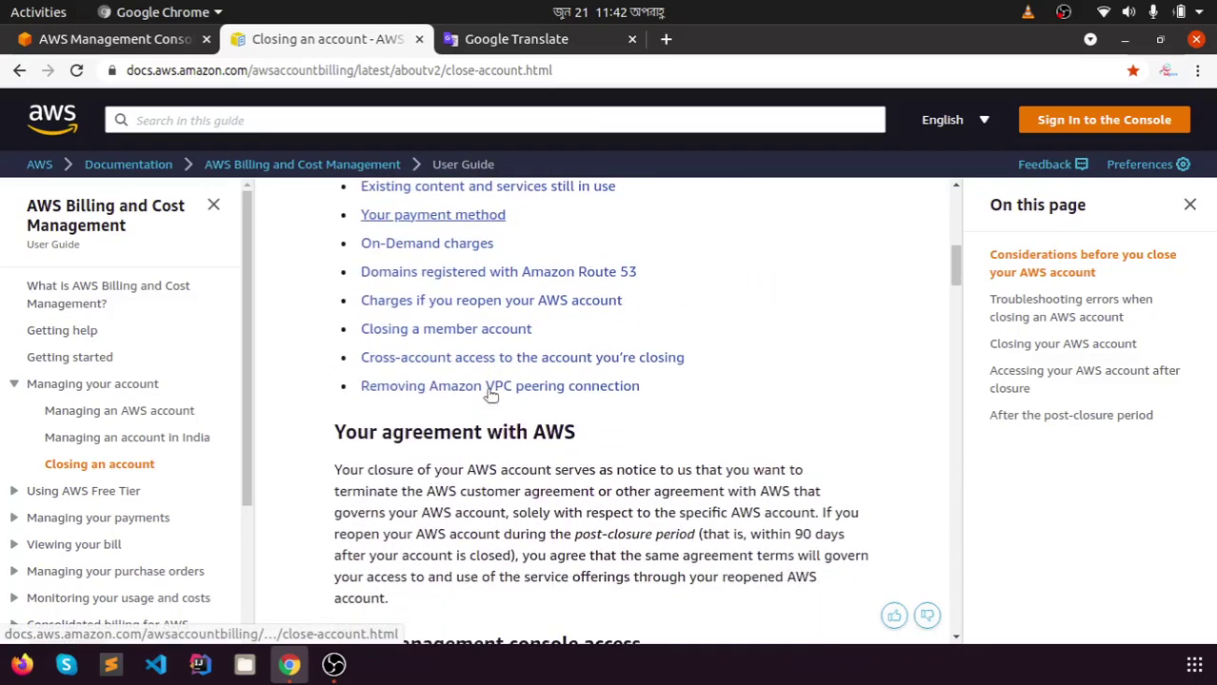
{"action": "scroll", "coordinate": [490, 396], "scroll_direction": "down", "scroll_amount": 3}
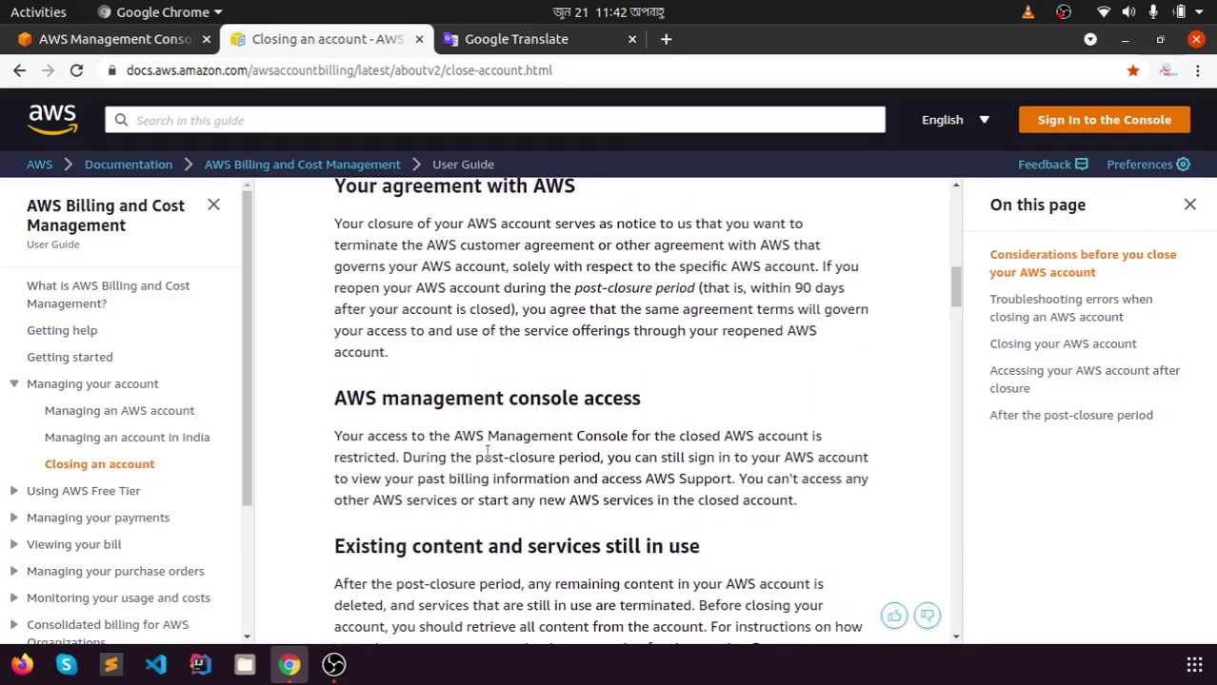
{"action": "scroll", "coordinate": [487, 451], "scroll_direction": "down", "scroll_amount": 2}
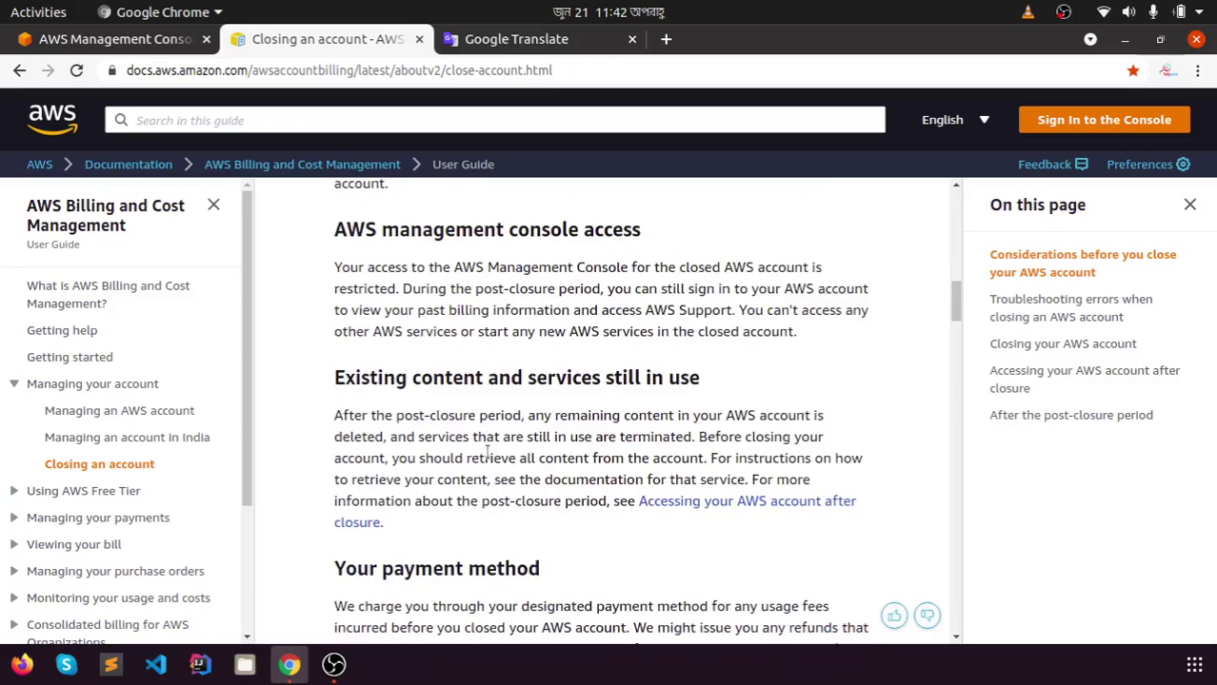
{"action": "scroll", "coordinate": [631, 372], "scroll_direction": "up", "scroll_amount": 3}
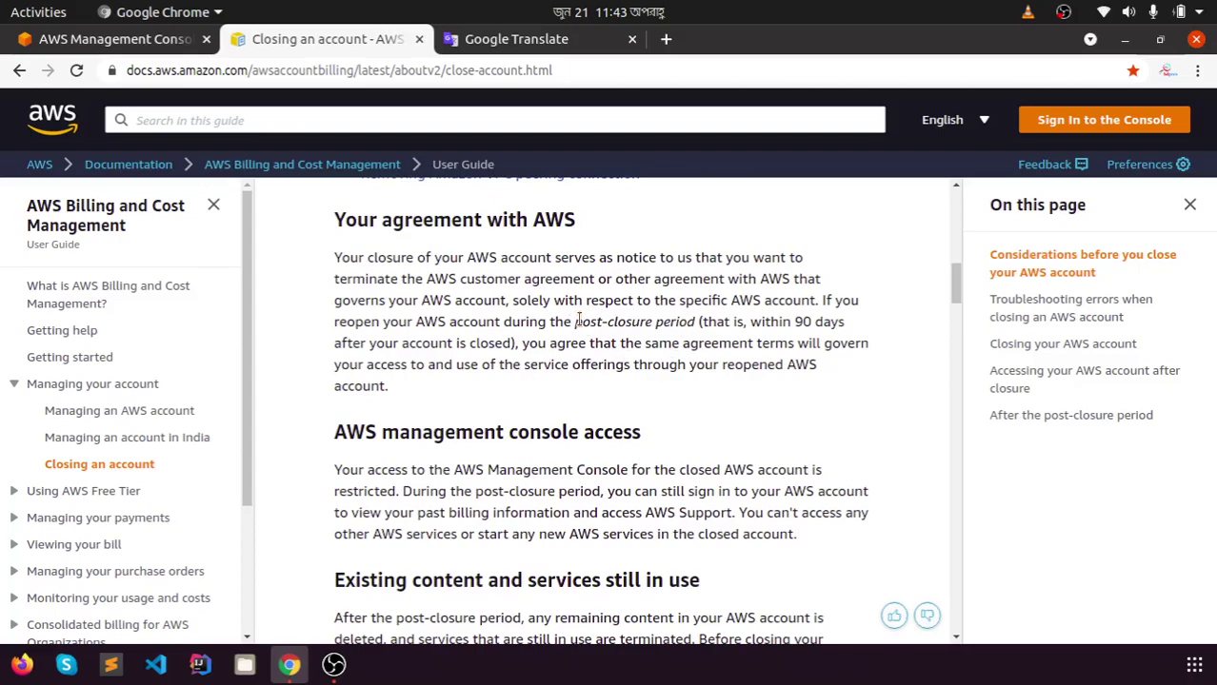
{"action": "left_click_drag", "start_coordinate": [576, 322], "coordinate": [695, 322]}
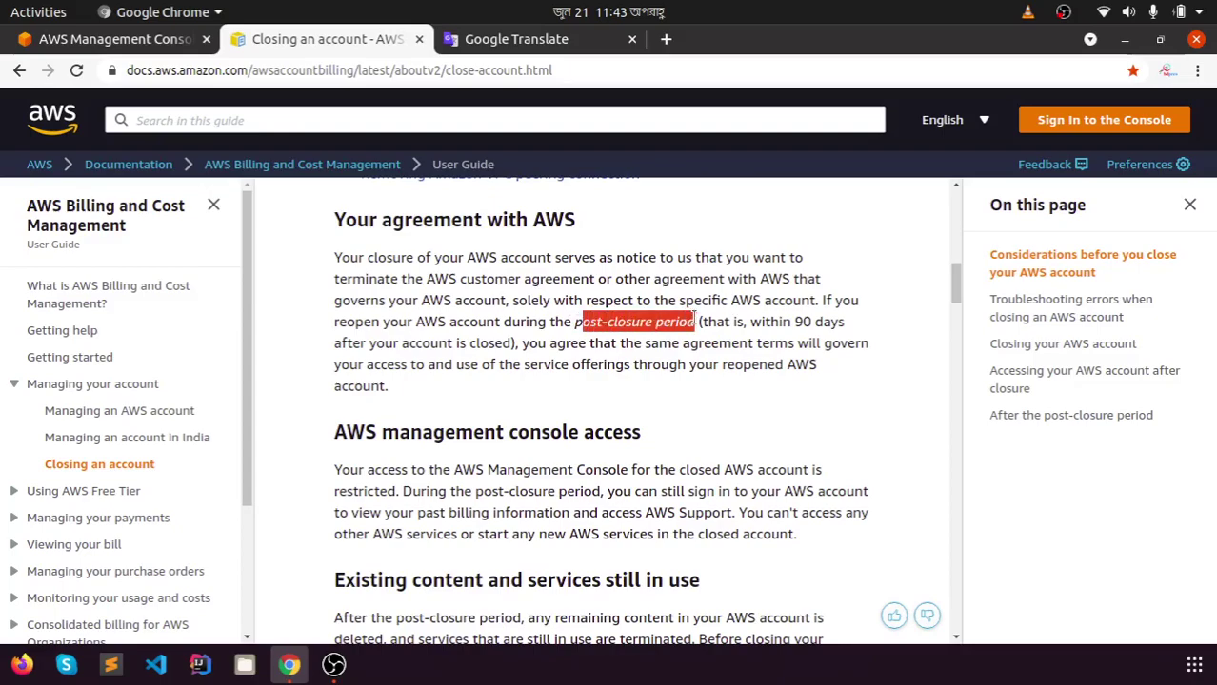
{"action": "left_click", "coordinate": [694, 320]}
{"action": "left_click_drag", "start_coordinate": [574, 322], "coordinate": [695, 322]}
{"action": "left_click_drag", "start_coordinate": [331, 259], "coordinate": [408, 394]}
{"action": "left_click", "coordinate": [408, 394]}
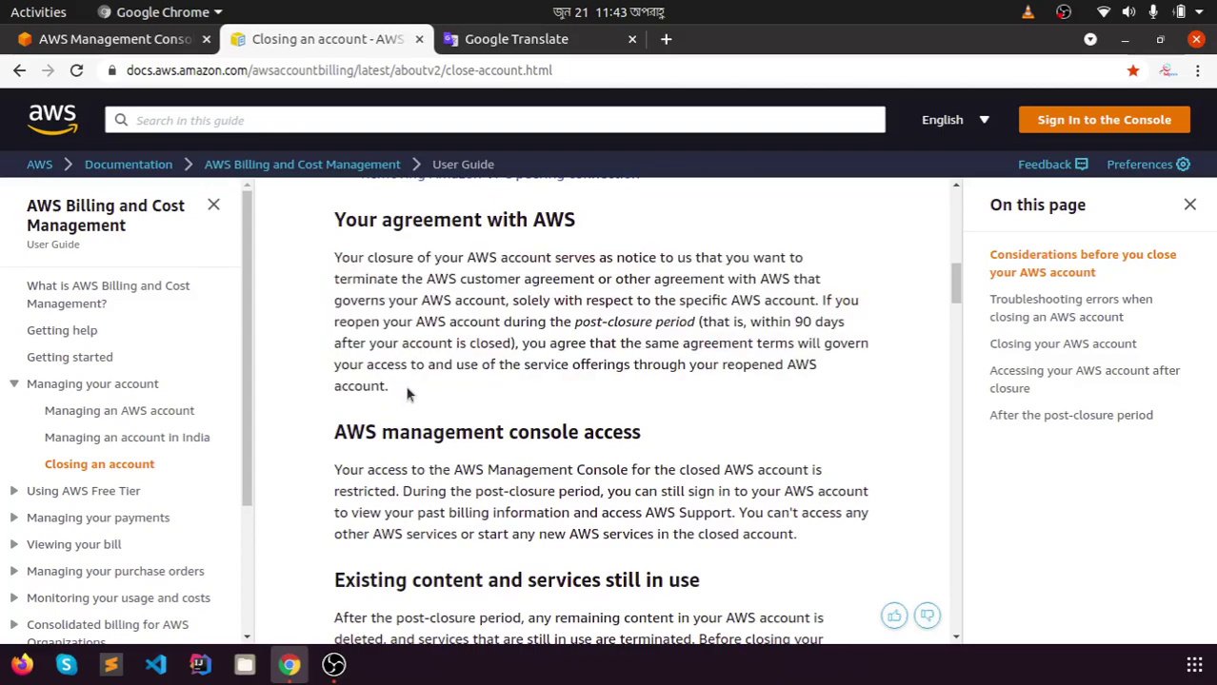
Examine the "Your payment method" section for how charges and refunds are handled after the account is closed
{"action": "scroll", "coordinate": [624, 378], "scroll_direction": "down", "scroll_amount": 5}
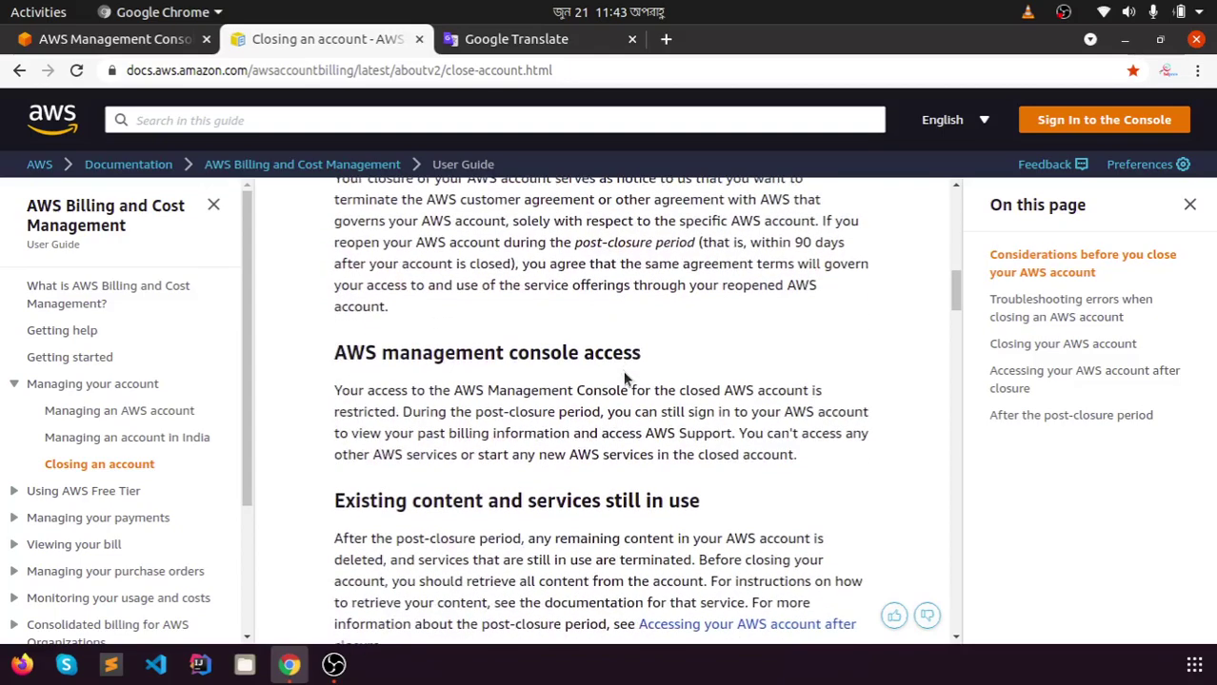
{"action": "scroll", "coordinate": [625, 378], "scroll_direction": "down", "scroll_amount": 3}
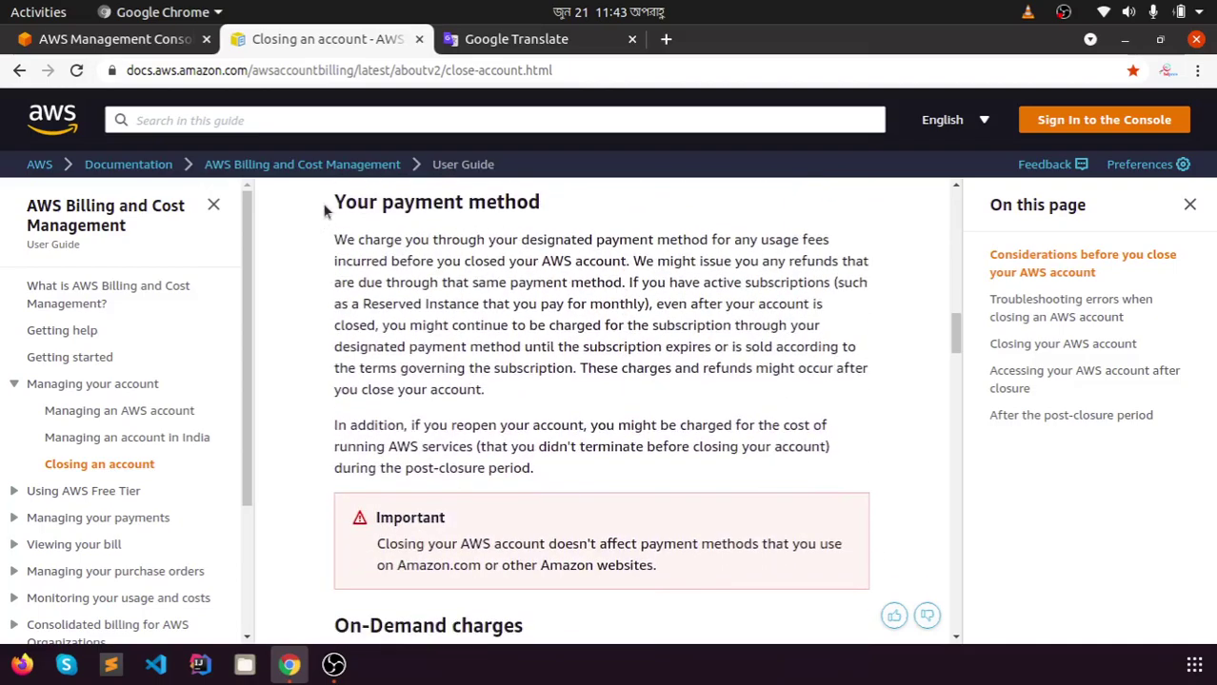
{"action": "left_click_drag", "start_coordinate": [331, 201], "coordinate": [534, 204]}
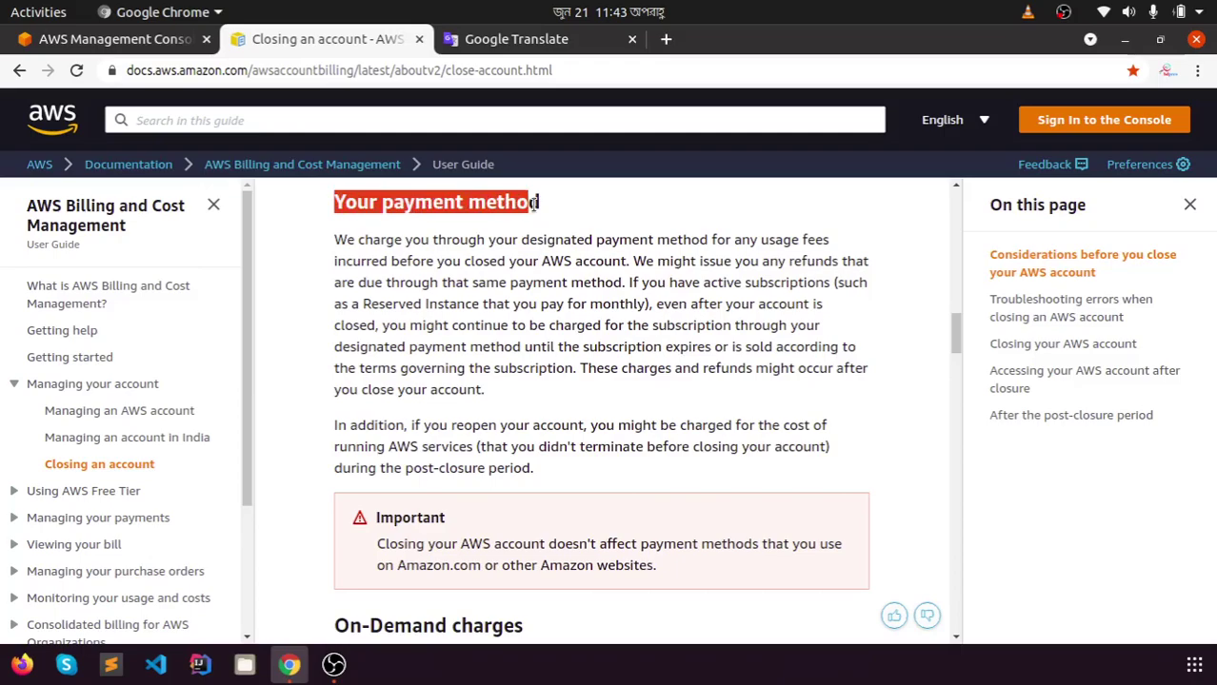
{"action": "left_click", "coordinate": [534, 204]}
{"action": "left_click_drag", "start_coordinate": [340, 205], "coordinate": [538, 203]}
{"action": "left_click", "coordinate": [539, 202]}
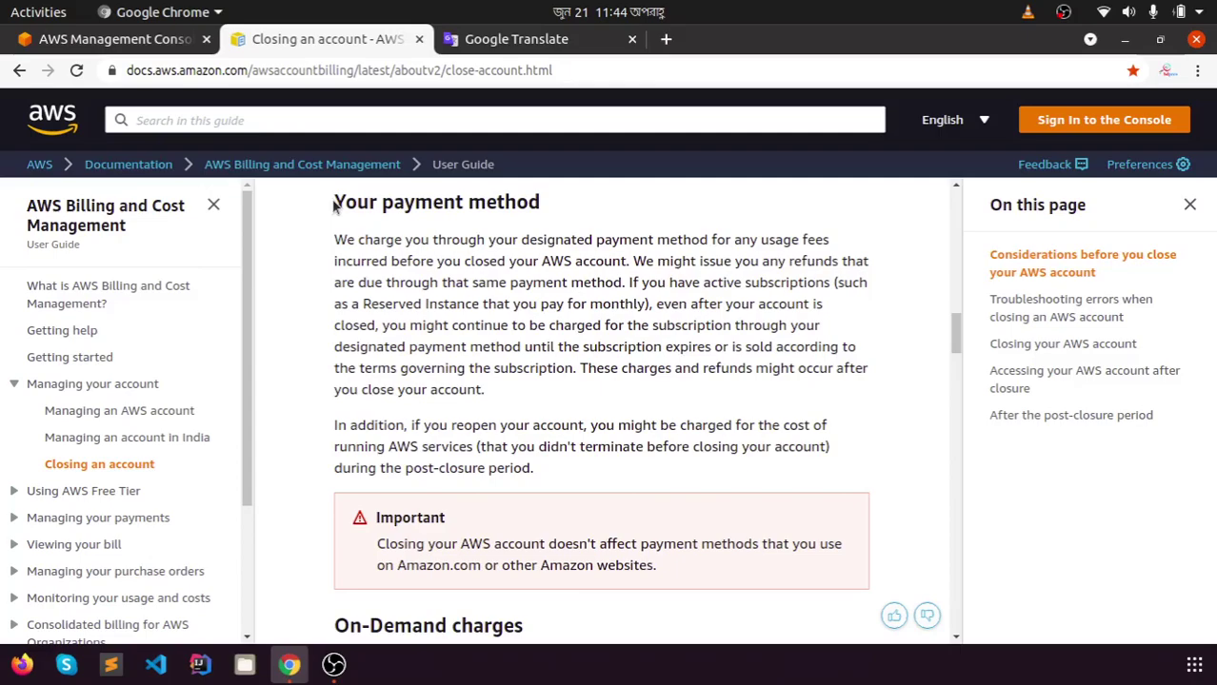
{"action": "left_click_drag", "start_coordinate": [334, 207], "coordinate": [546, 214]}
{"action": "left_click", "coordinate": [548, 220]}
{"action": "scroll", "coordinate": [392, 416], "scroll_direction": "up", "scroll_amount": 1}
{"action": "scroll", "coordinate": [392, 416], "scroll_direction": "down", "scroll_amount": 1}
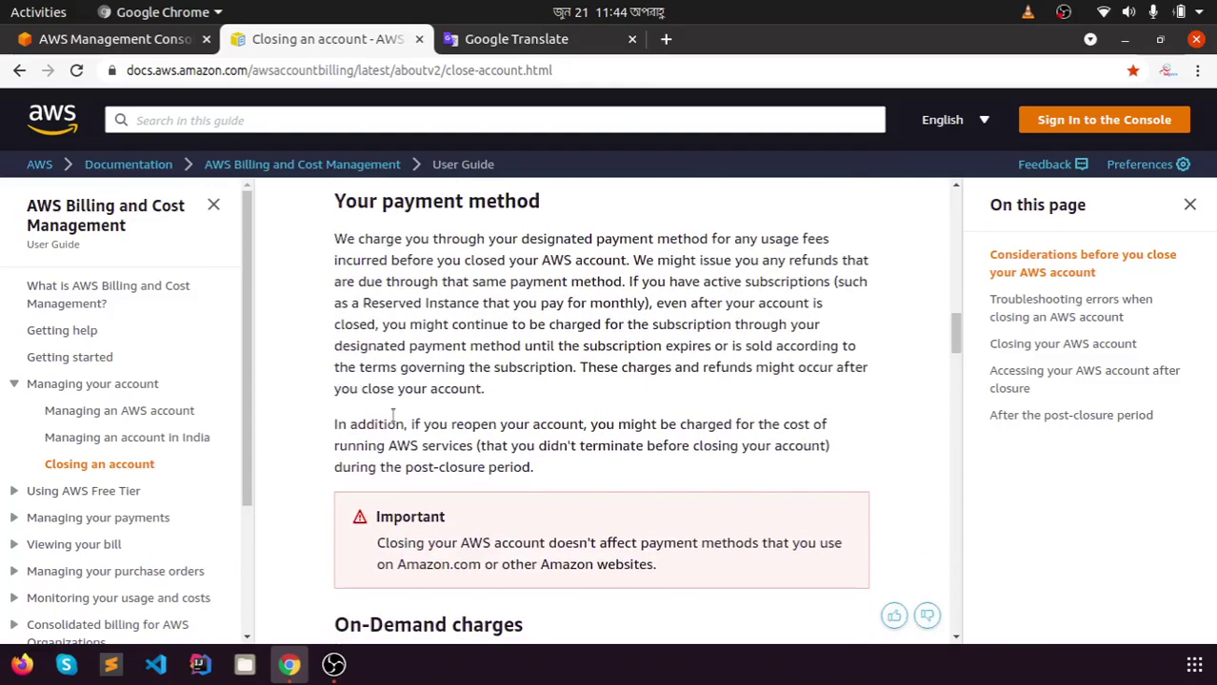
Read on past the On-Demand charges and examine the options for domains registered with Amazon Route 53
{"action": "scroll", "coordinate": [392, 416], "scroll_direction": "down", "scroll_amount": 4}
{"action": "scroll", "coordinate": [333, 474], "scroll_direction": "down", "scroll_amount": 4}
{"action": "scroll", "coordinate": [333, 474], "scroll_direction": "down", "scroll_amount": 4}
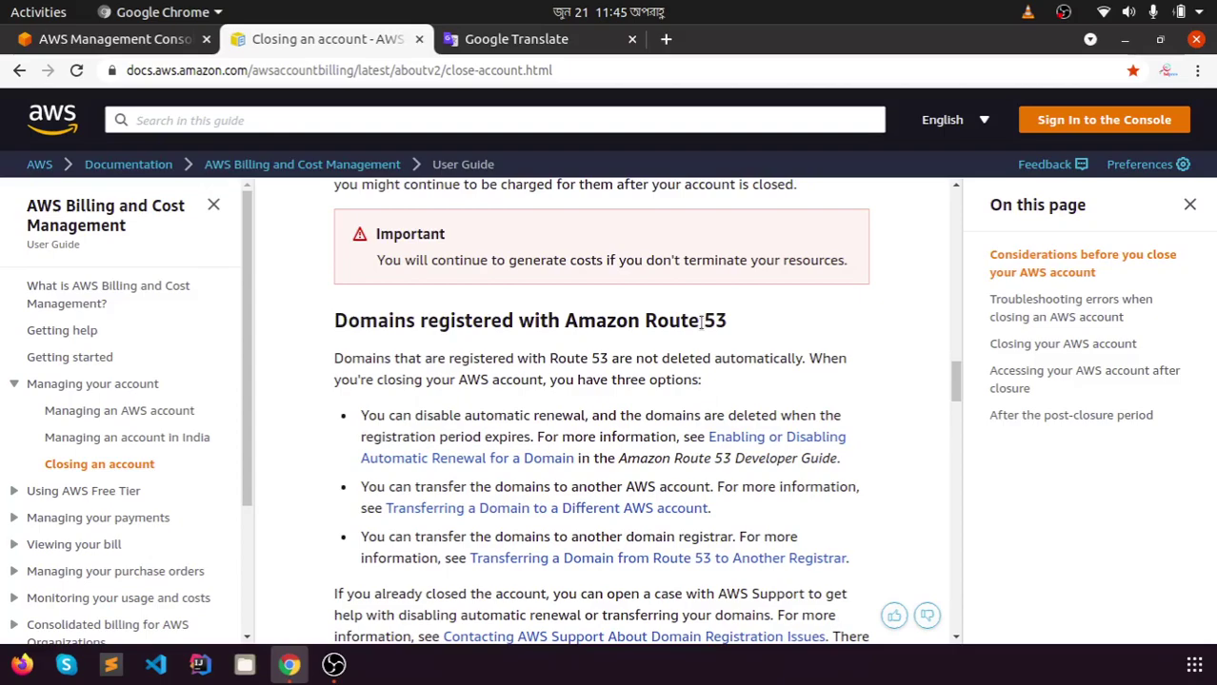
{"action": "scroll", "coordinate": [848, 372], "scroll_direction": "down", "scroll_amount": 3}
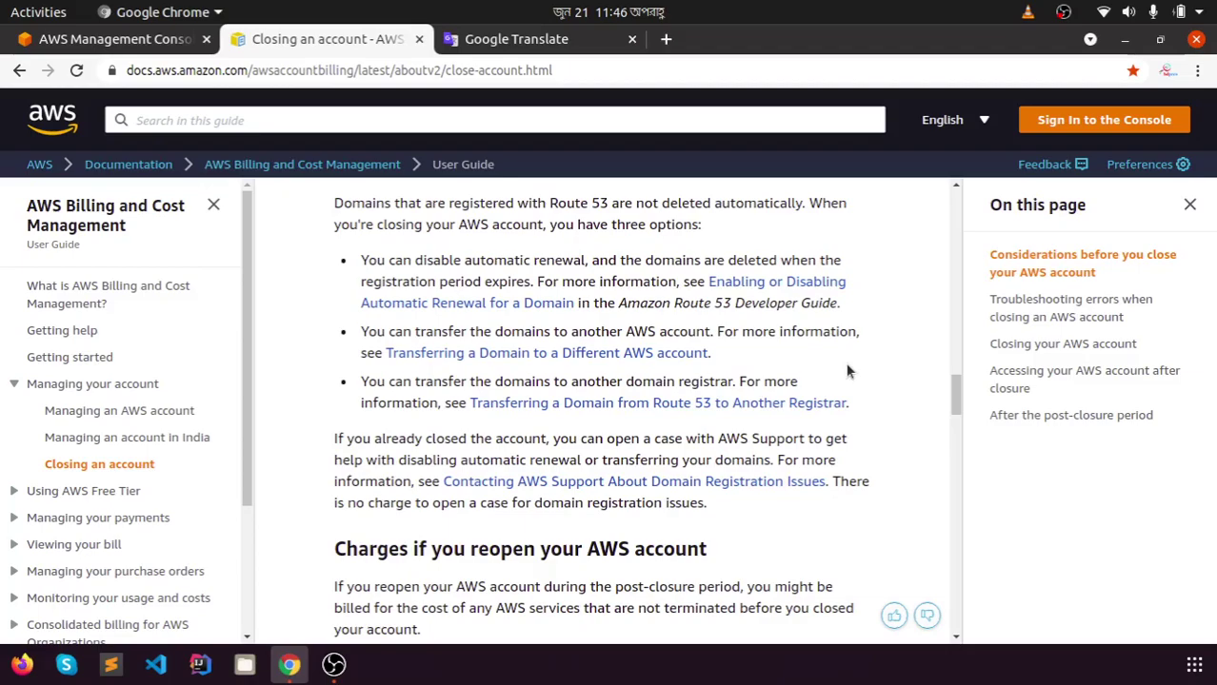
{"action": "scroll", "coordinate": [848, 371], "scroll_direction": "up", "scroll_amount": 1}
{"action": "scroll", "coordinate": [847, 371], "scroll_direction": "down", "scroll_amount": 1}
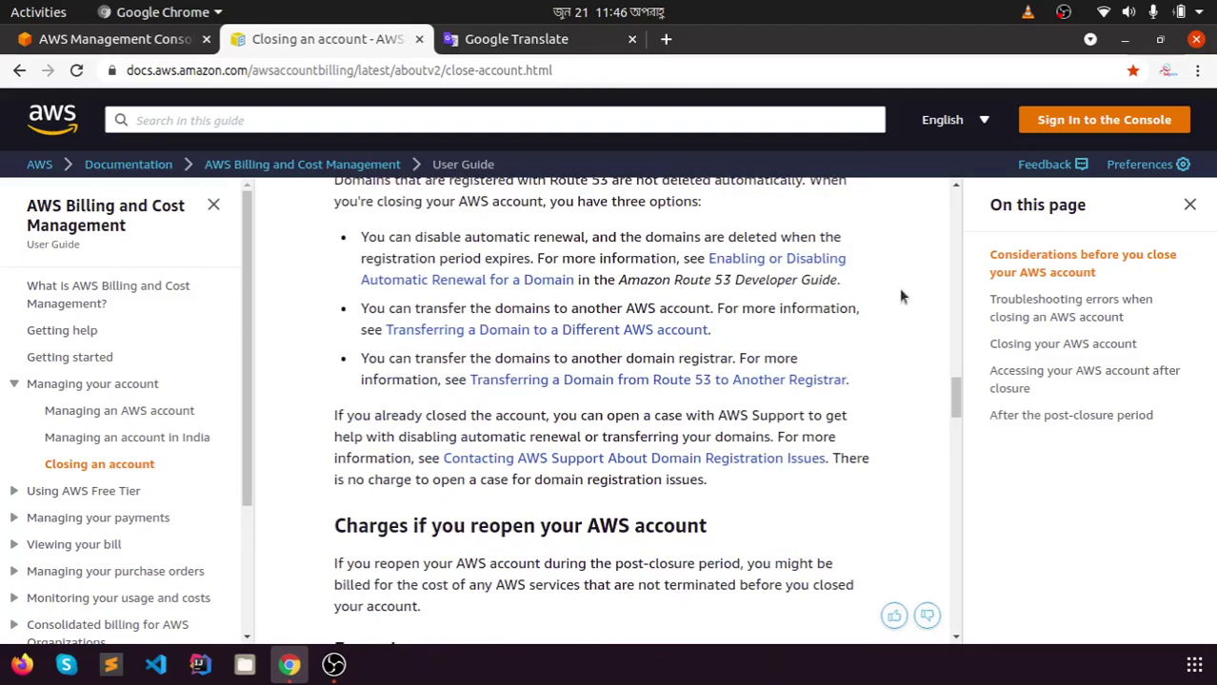
{"action": "scroll", "coordinate": [902, 294], "scroll_direction": "up", "scroll_amount": 2}
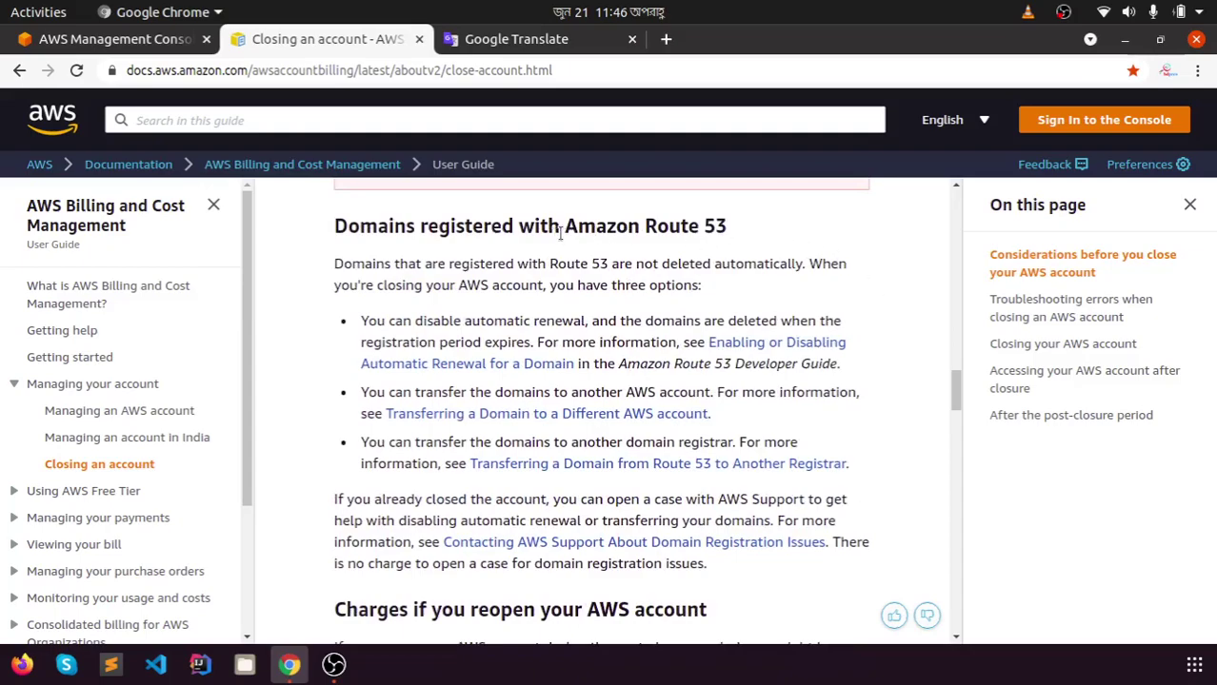
{"action": "double_click", "coordinate": [655, 228]}
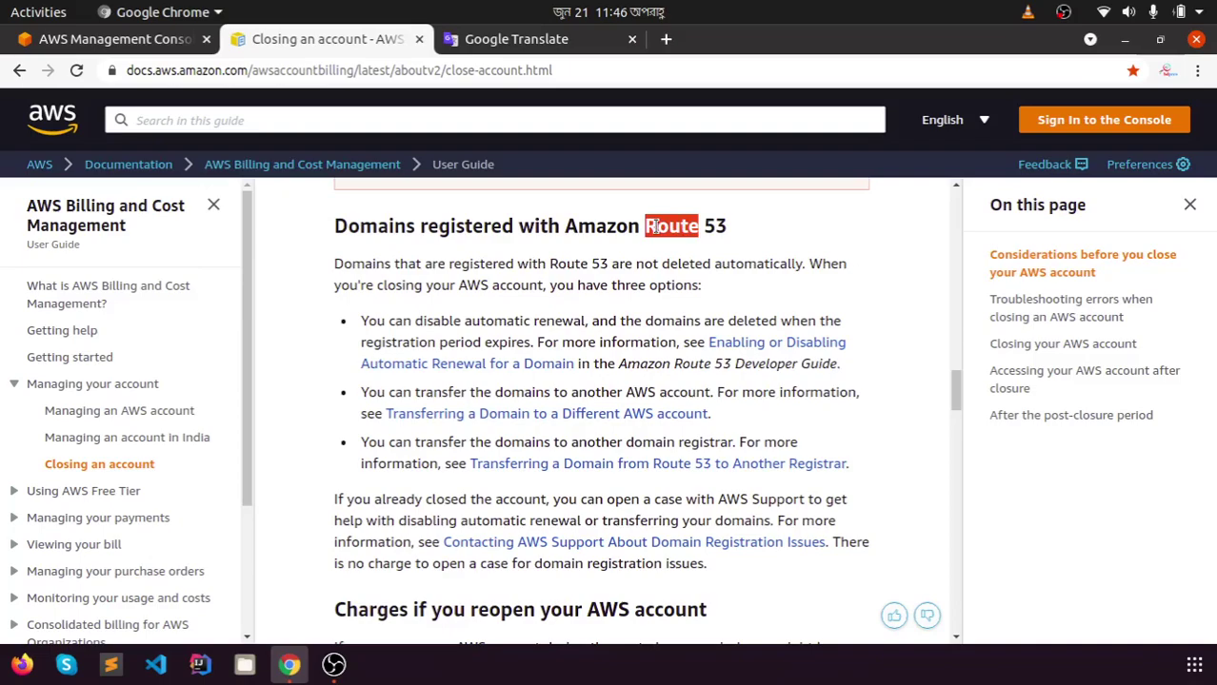
{"action": "left_click", "coordinate": [647, 226]}
{"action": "left_click_drag", "start_coordinate": [647, 226], "coordinate": [725, 226]}
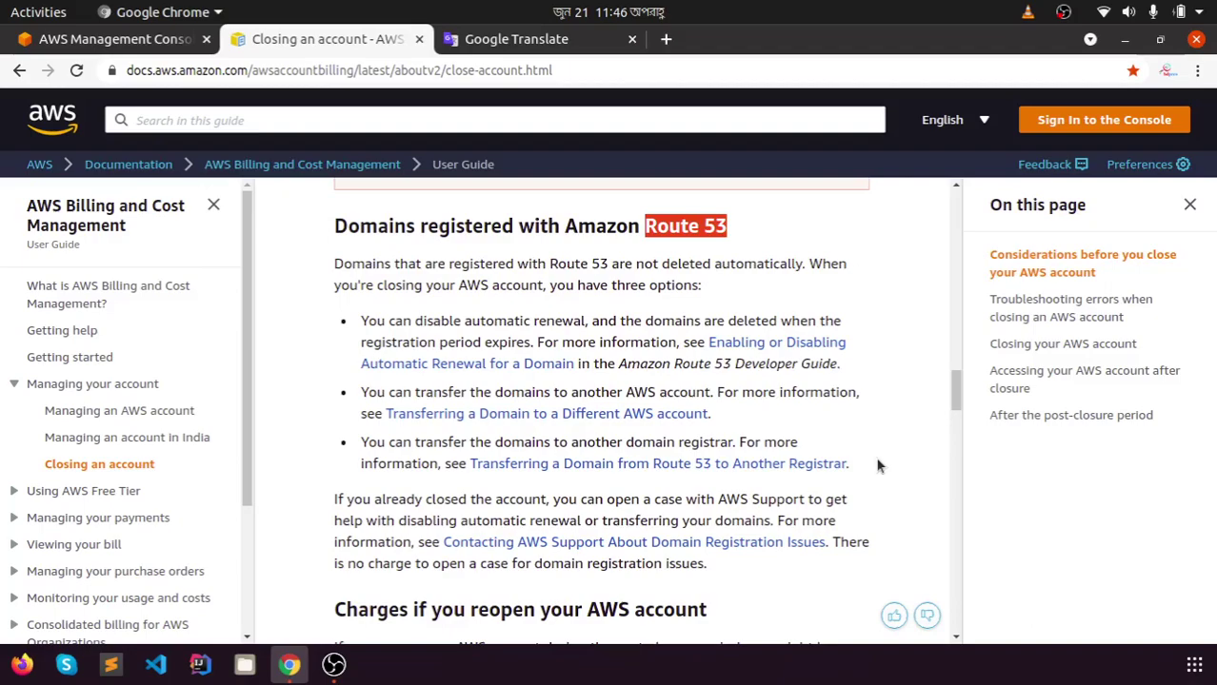
Skim the remaining considerations and troubleshooting notes, and read the procedure under "Closing your AWS account"
{"action": "scroll", "coordinate": [878, 466], "scroll_direction": "down", "scroll_amount": 4}
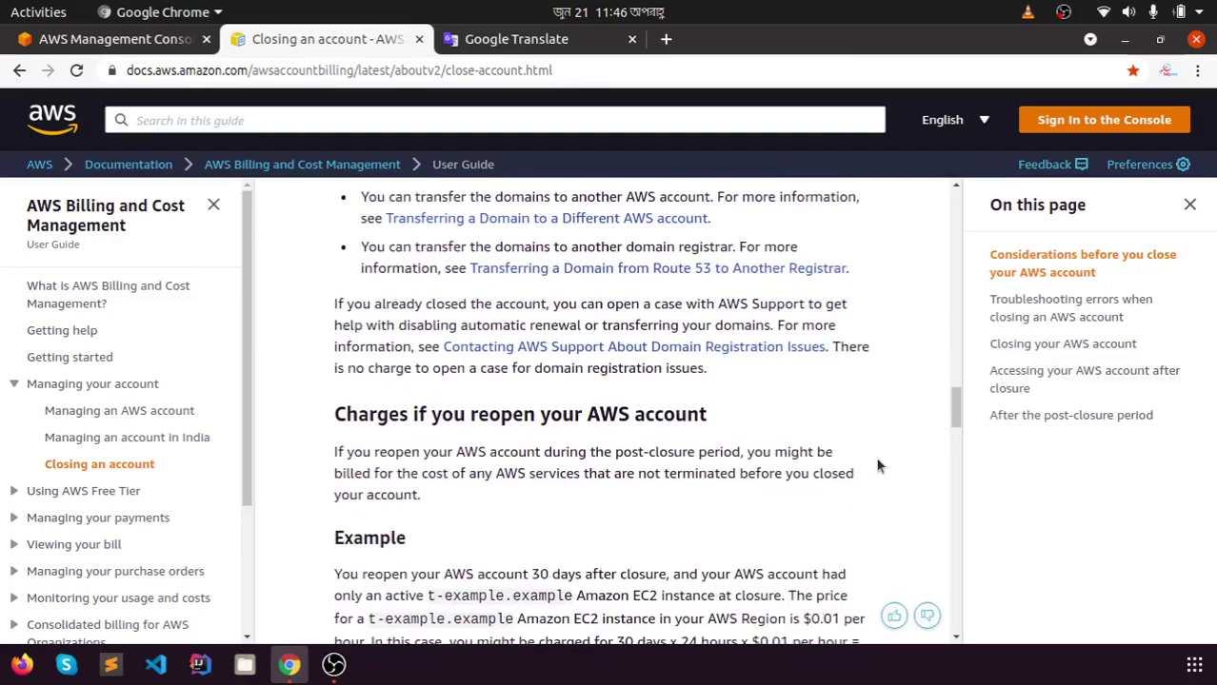
{"action": "scroll", "coordinate": [878, 466], "scroll_direction": "down", "scroll_amount": 8}
{"action": "scroll", "coordinate": [878, 465], "scroll_direction": "down", "scroll_amount": 5}
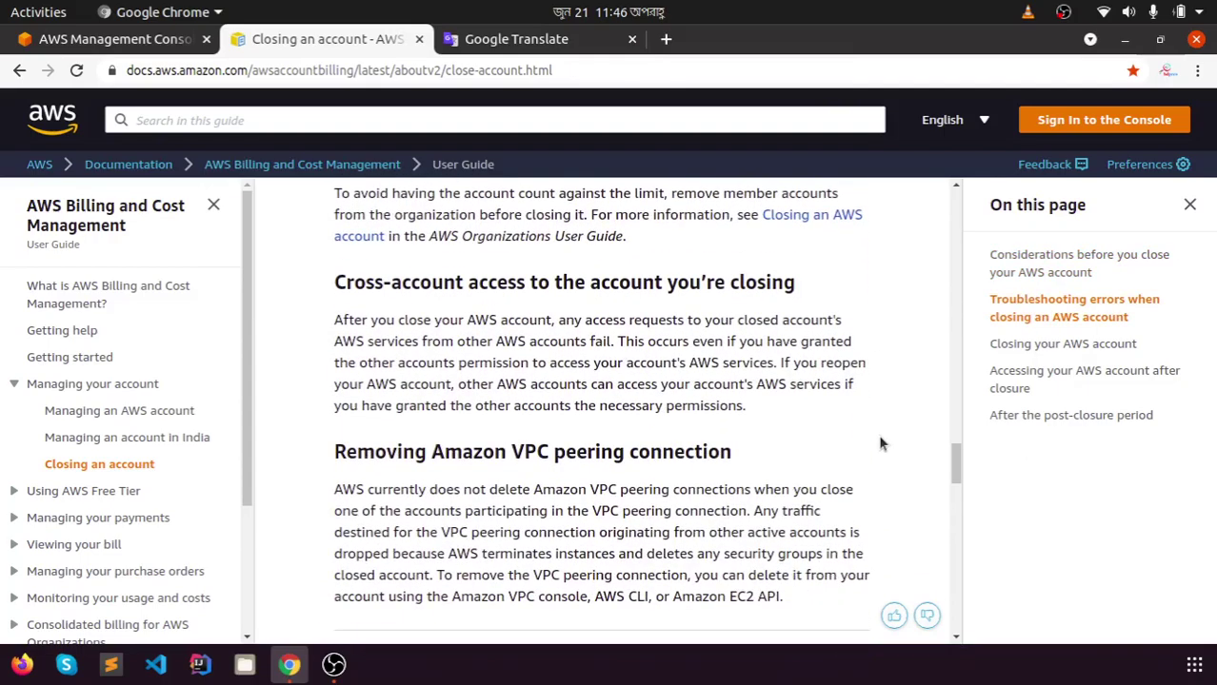
{"action": "scroll", "coordinate": [880, 443], "scroll_direction": "down", "scroll_amount": 7}
{"action": "scroll", "coordinate": [879, 443], "scroll_direction": "down", "scroll_amount": 8}
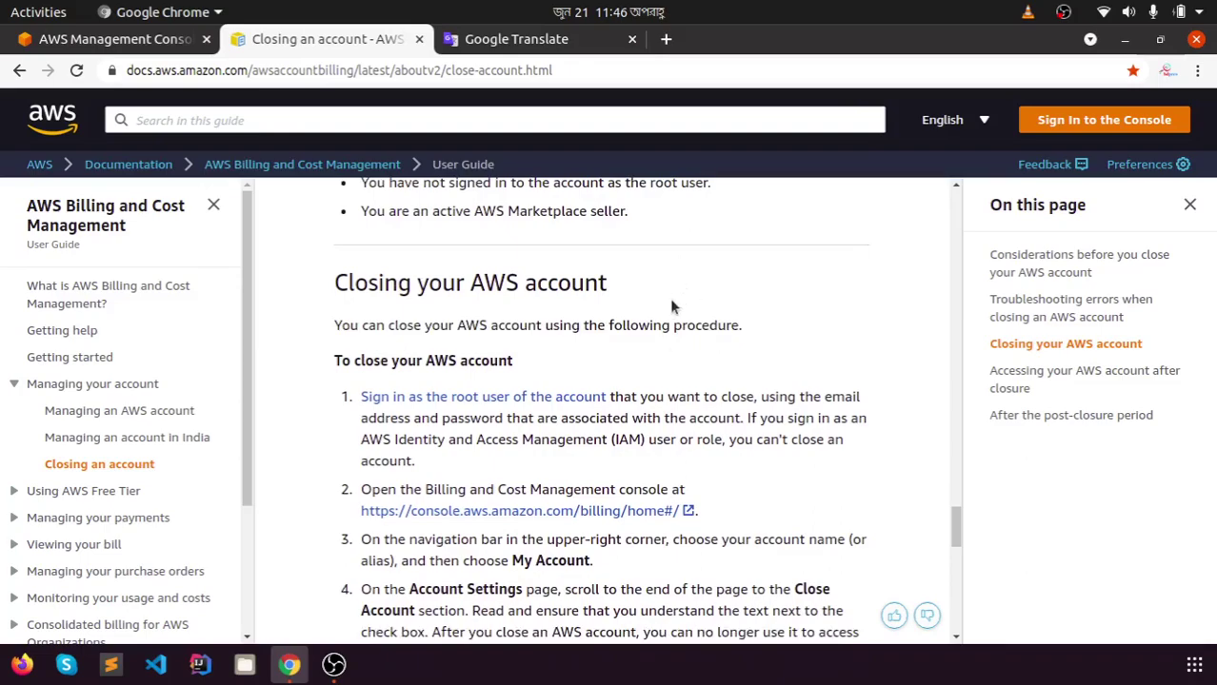
{"action": "scroll", "coordinate": [659, 360], "scroll_direction": "down", "scroll_amount": 2}
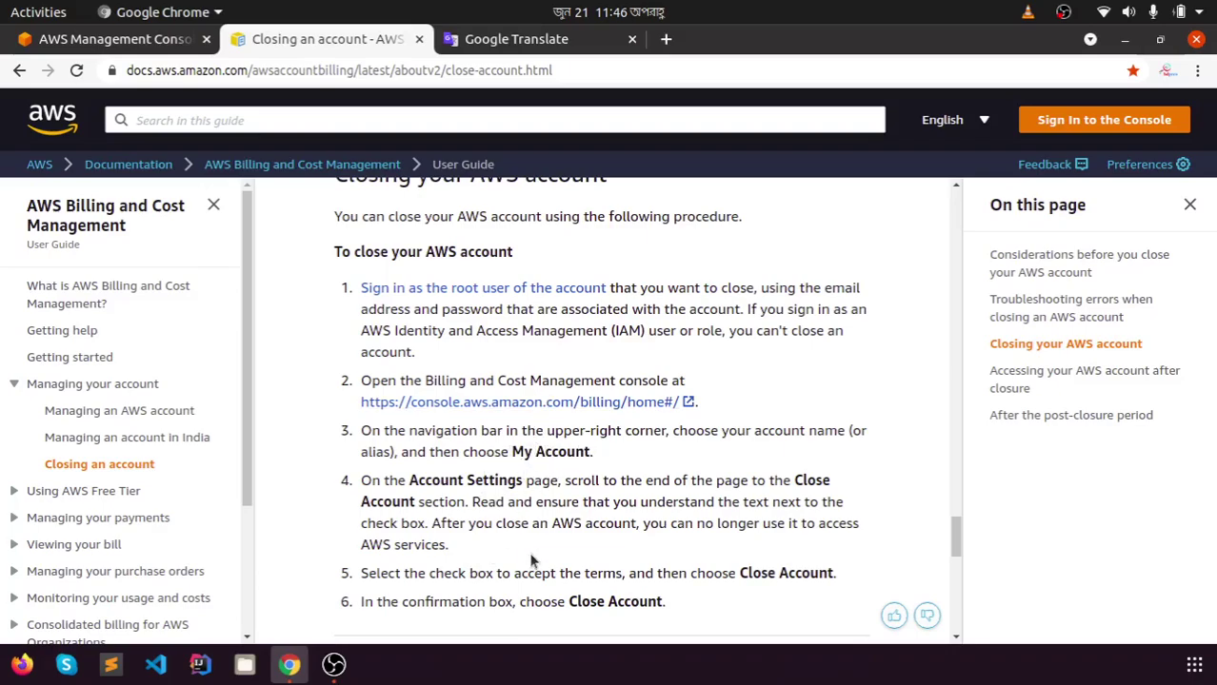
Examine the sections on accessing the AWS account after closure and on what happens after the post-closure period
{"action": "scroll", "coordinate": [533, 560], "scroll_direction": "down", "scroll_amount": 5}
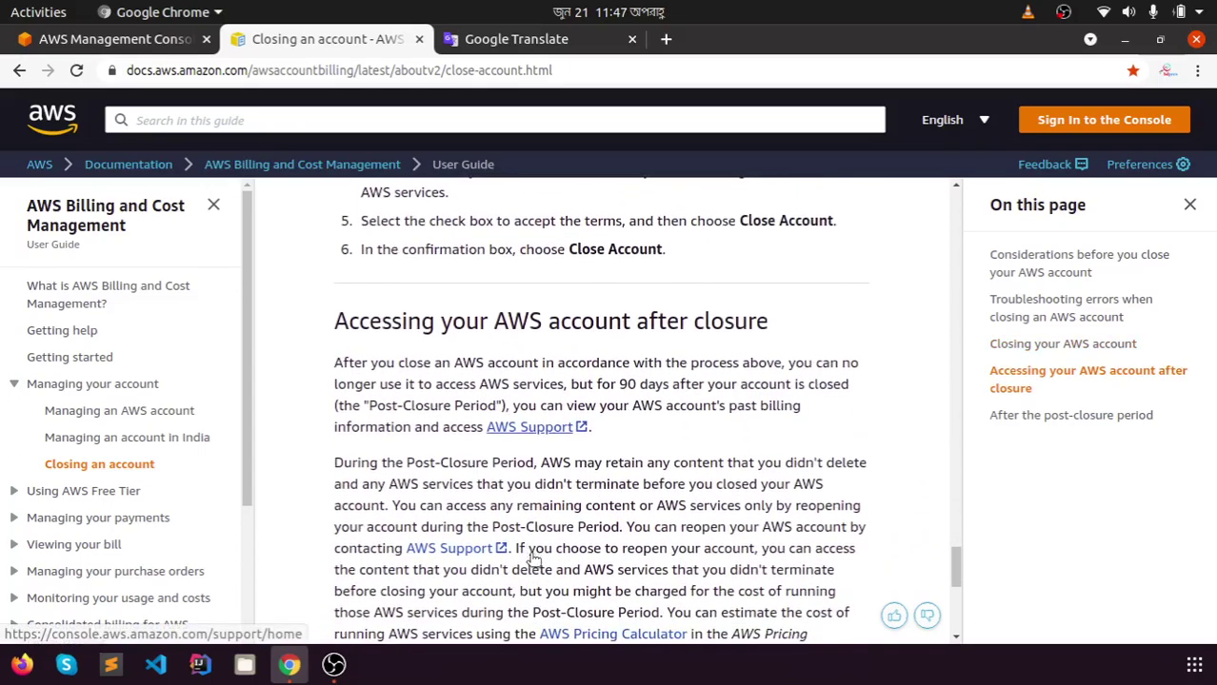
{"action": "scroll", "coordinate": [533, 559], "scroll_direction": "down", "scroll_amount": 1}
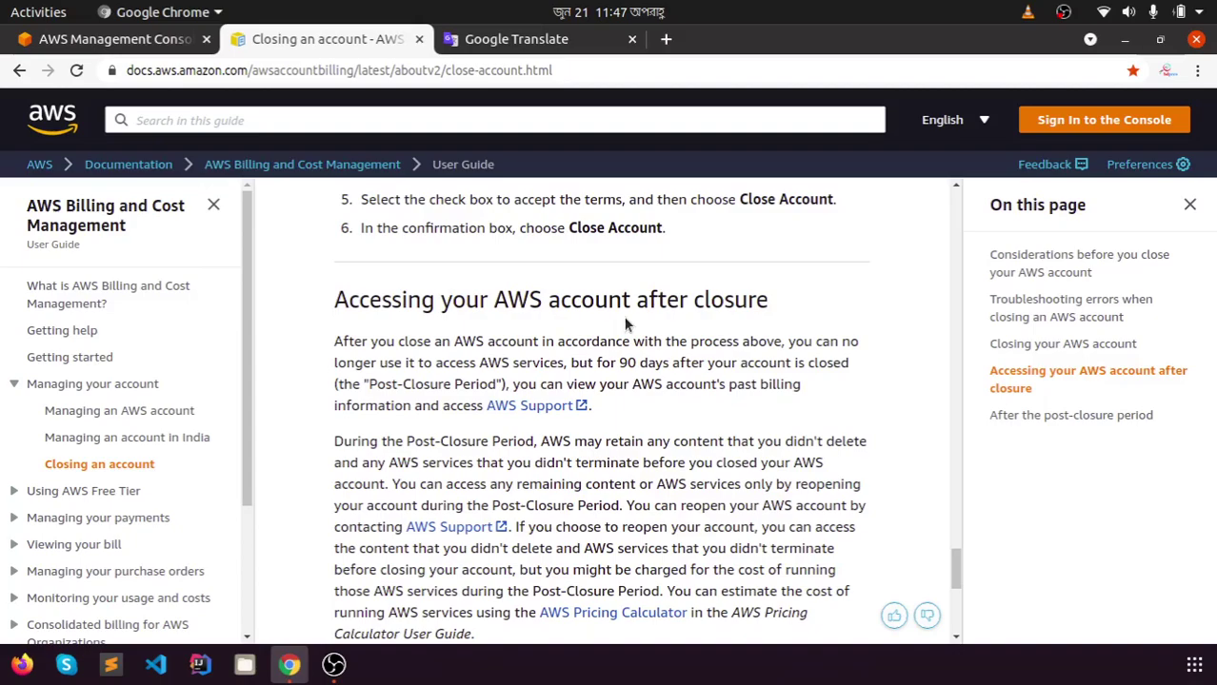
{"action": "left_click_drag", "start_coordinate": [368, 384], "coordinate": [496, 382]}
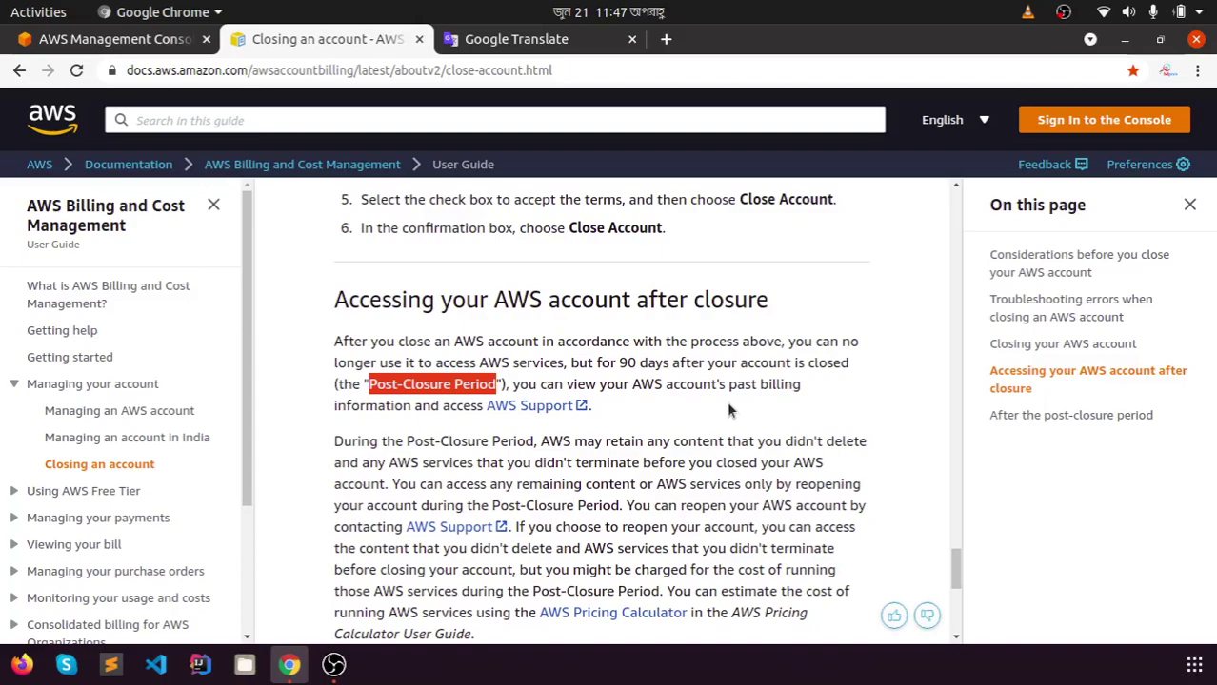
{"action": "scroll", "coordinate": [729, 409], "scroll_direction": "down", "scroll_amount": 1}
{"action": "left_click", "coordinate": [636, 434]}
{"action": "double_click", "coordinate": [637, 439]}
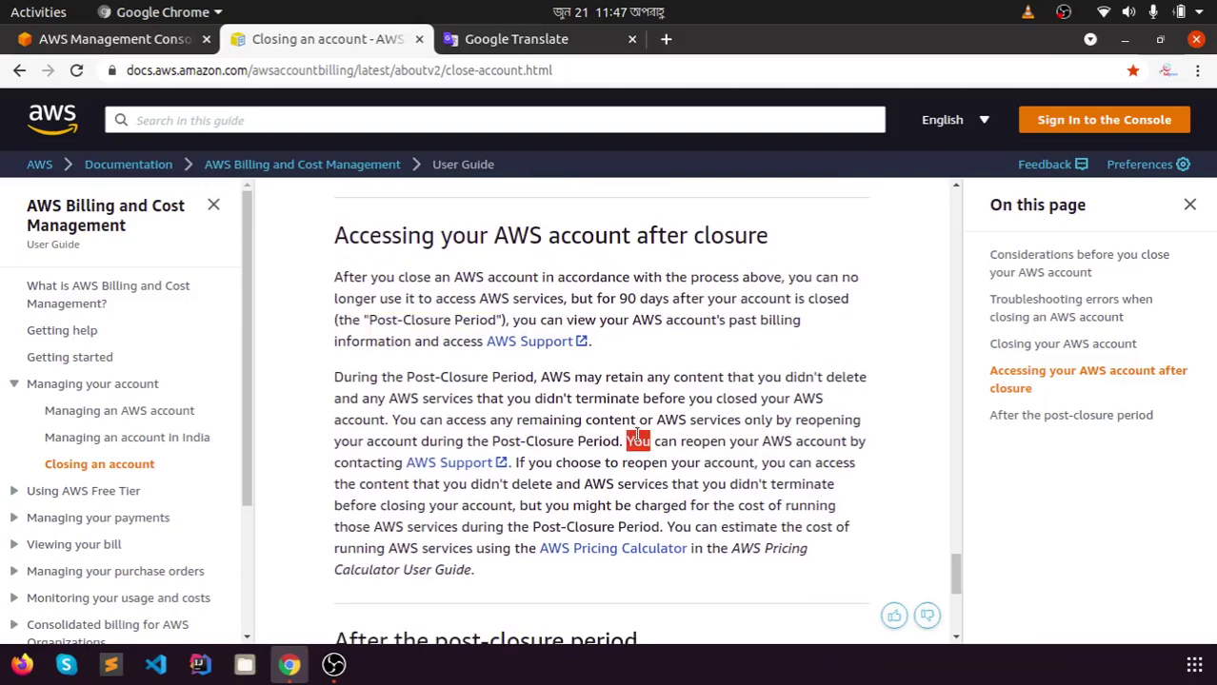
{"action": "scroll", "coordinate": [634, 457], "scroll_direction": "down", "scroll_amount": 4}
{"action": "scroll", "coordinate": [633, 491], "scroll_direction": "down", "scroll_amount": 2}
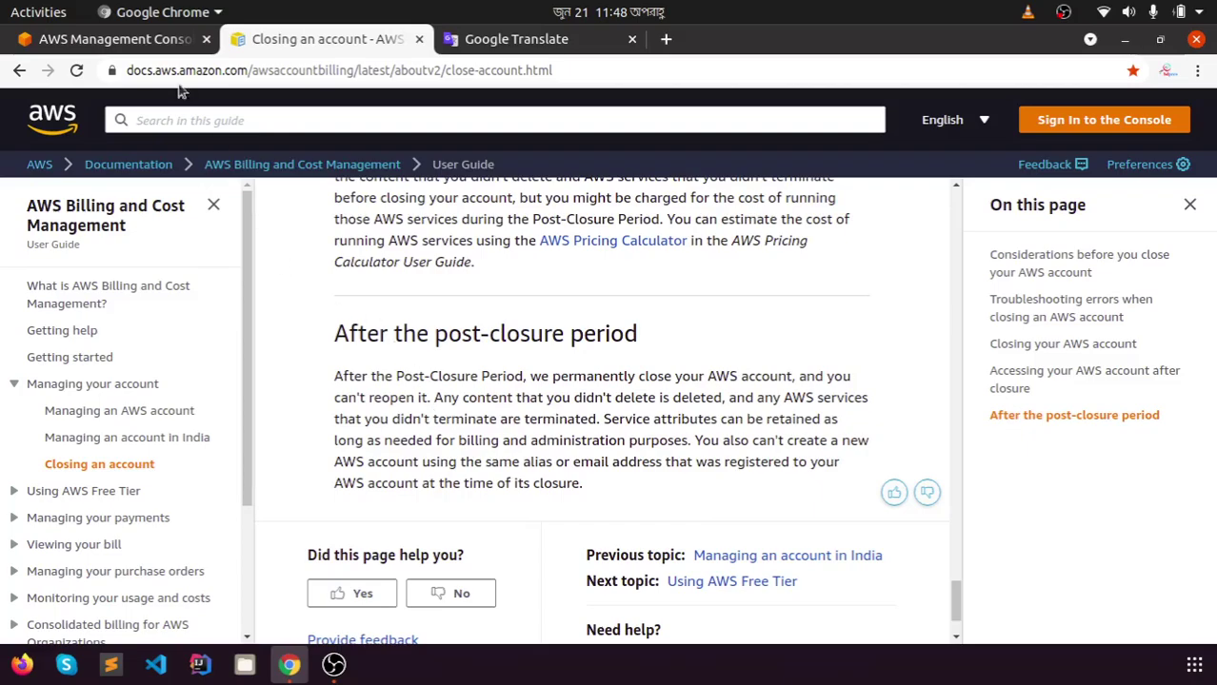
Return to the open AWS Management Console page and check its web address
{"action": "left_click", "coordinate": [141, 40]}
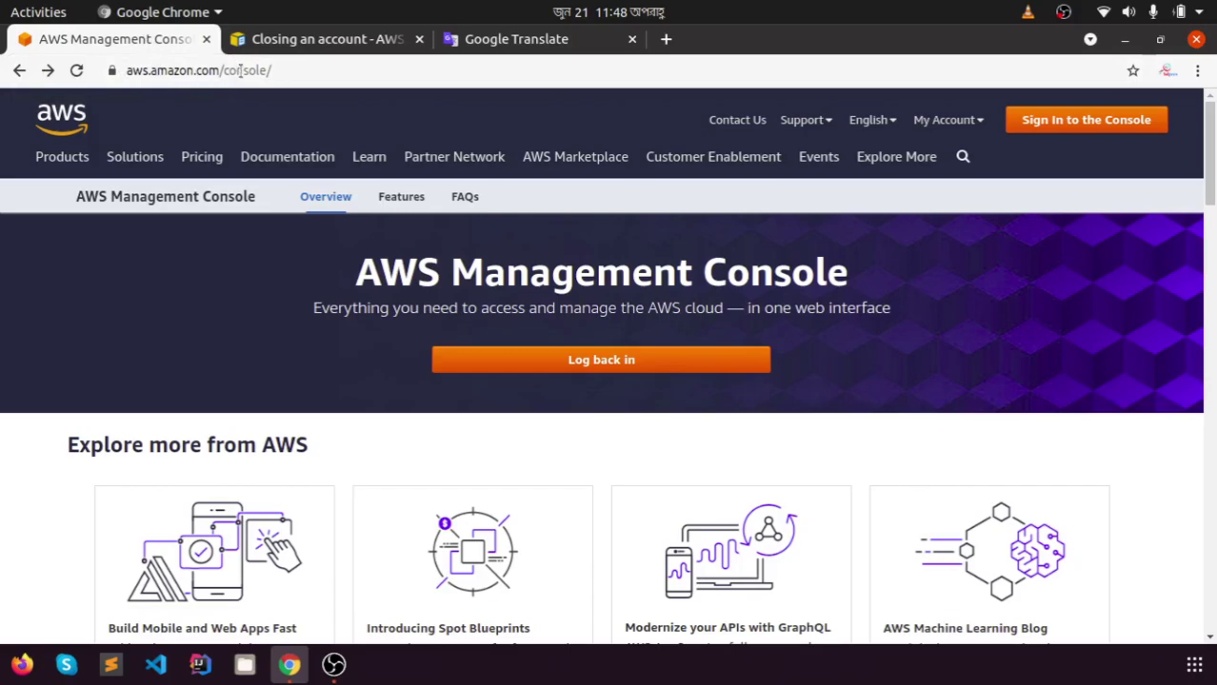
{"action": "left_click", "coordinate": [303, 69]}
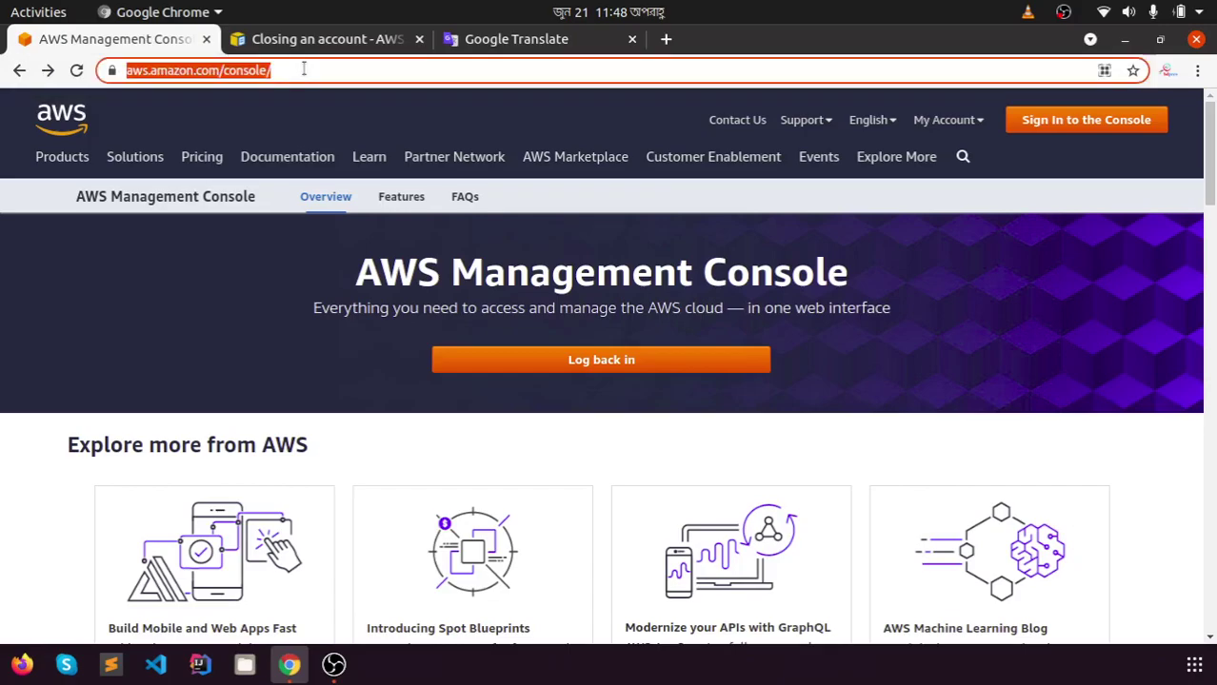
{"action": "left_click", "coordinate": [505, 106]}
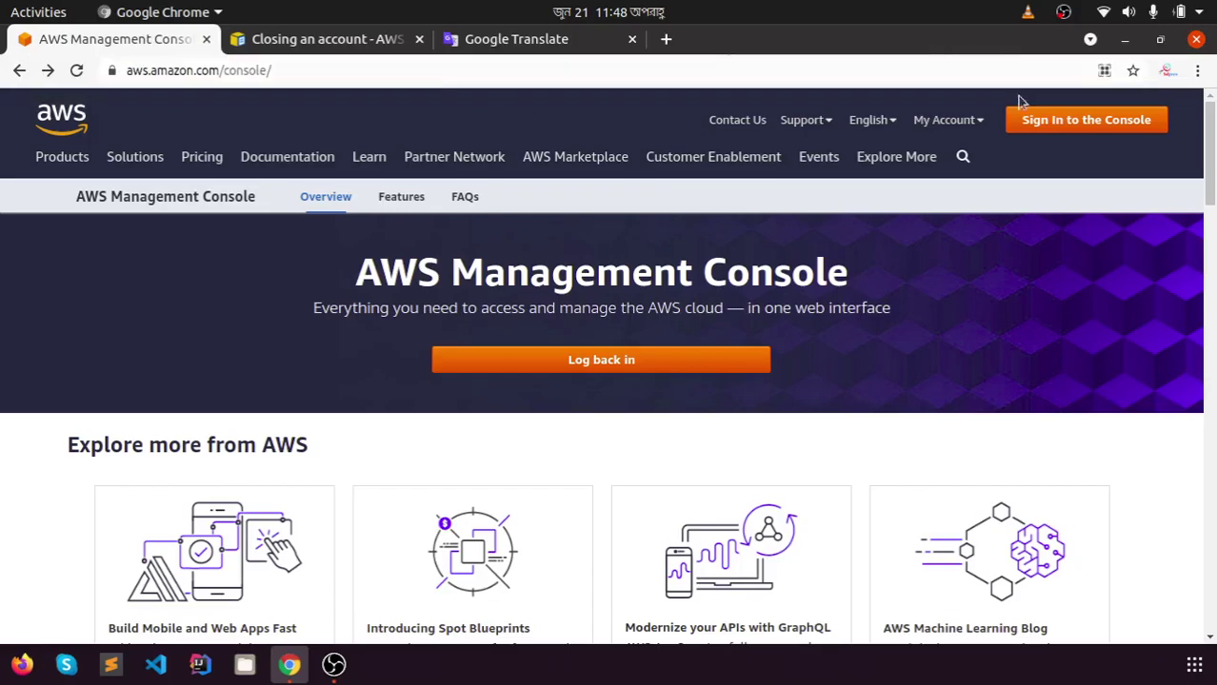
Sign in to the AWS Management Console, completing the security check
{"action": "left_click", "coordinate": [1083, 127]}
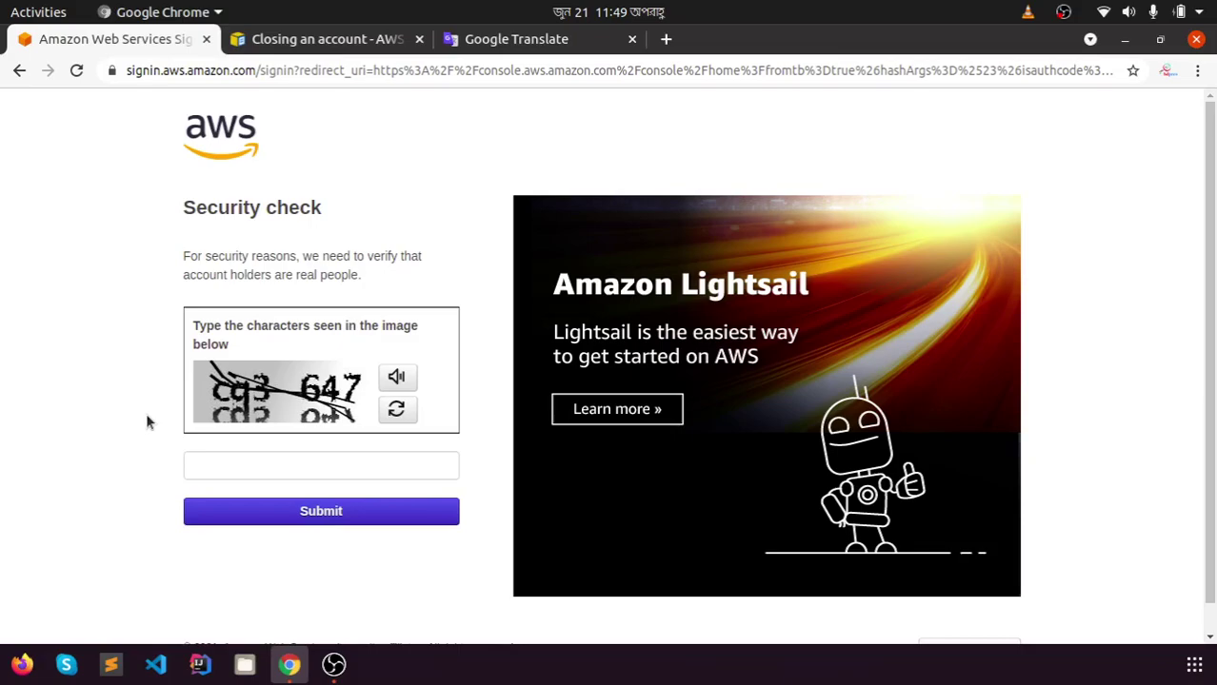
{"action": "left_click", "coordinate": [231, 461]}
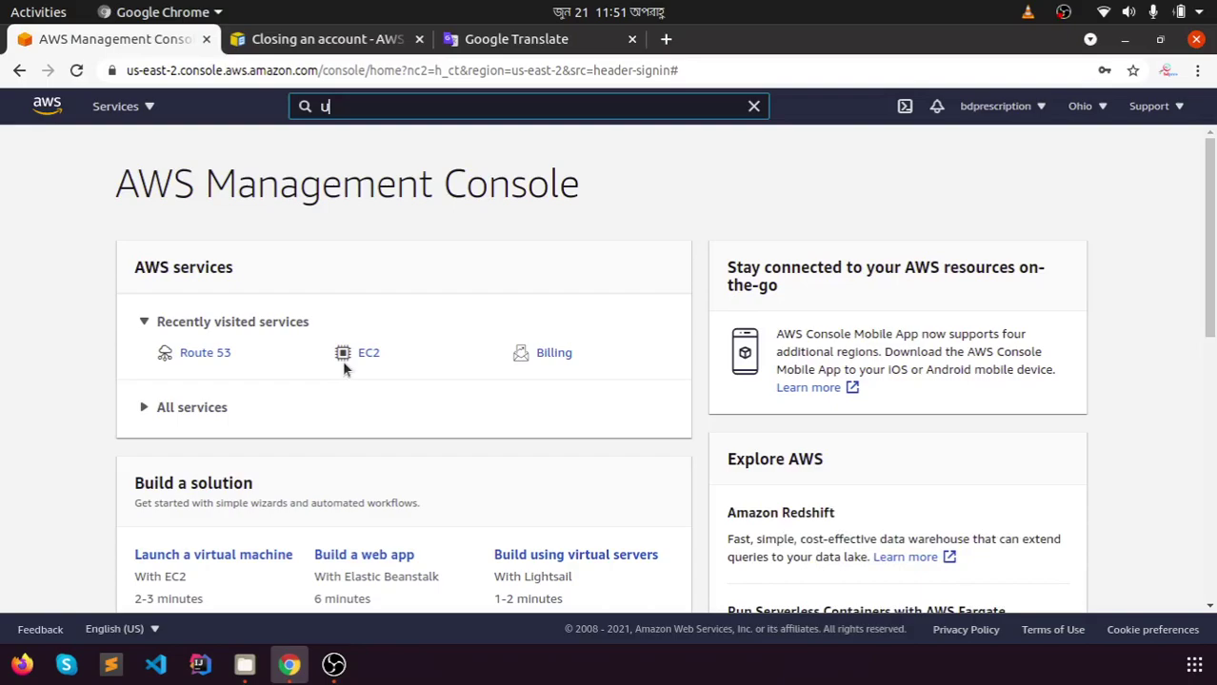
{"action": "key", "text": "BackSpace"}
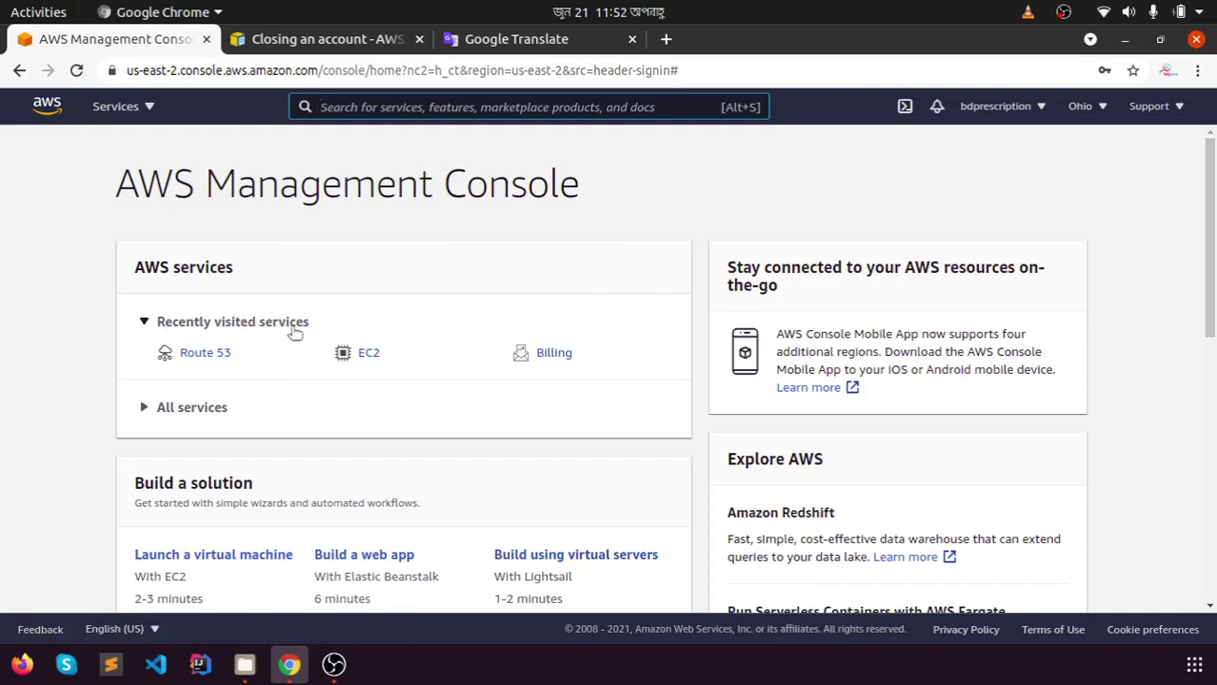
Open the Billing dashboard and examine the current month-to-date balance and the spend by service
{"action": "left_click", "coordinate": [555, 358]}
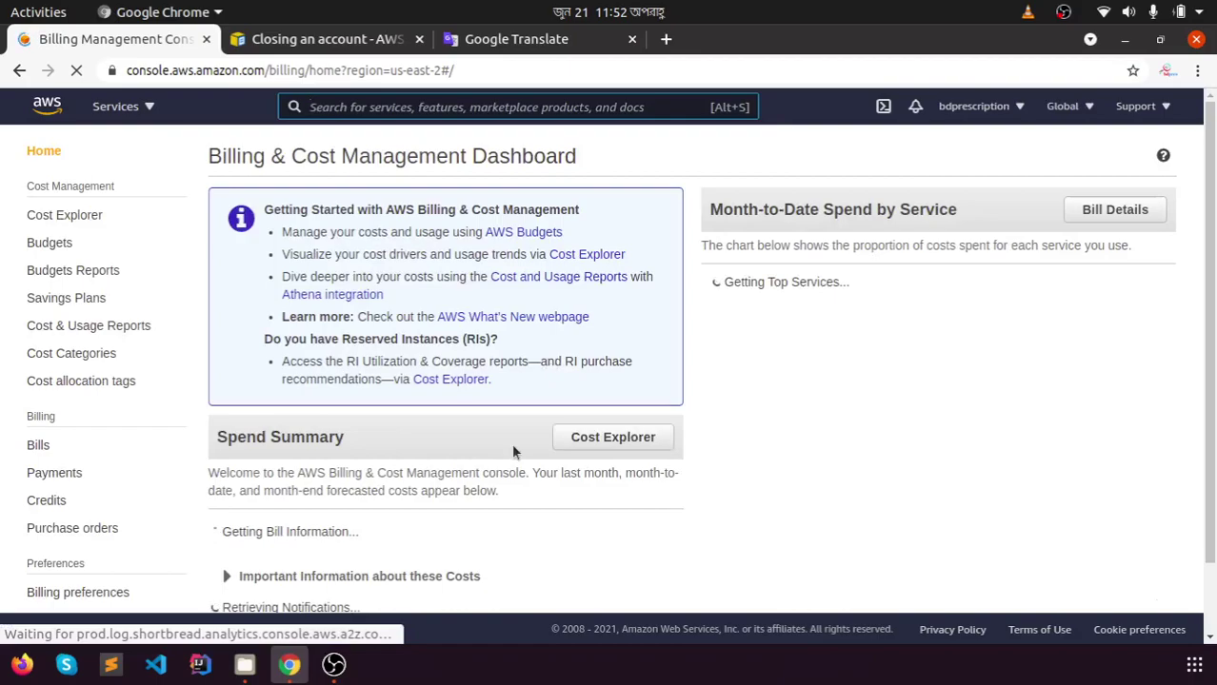
{"action": "scroll", "coordinate": [512, 442], "scroll_direction": "down", "scroll_amount": 3}
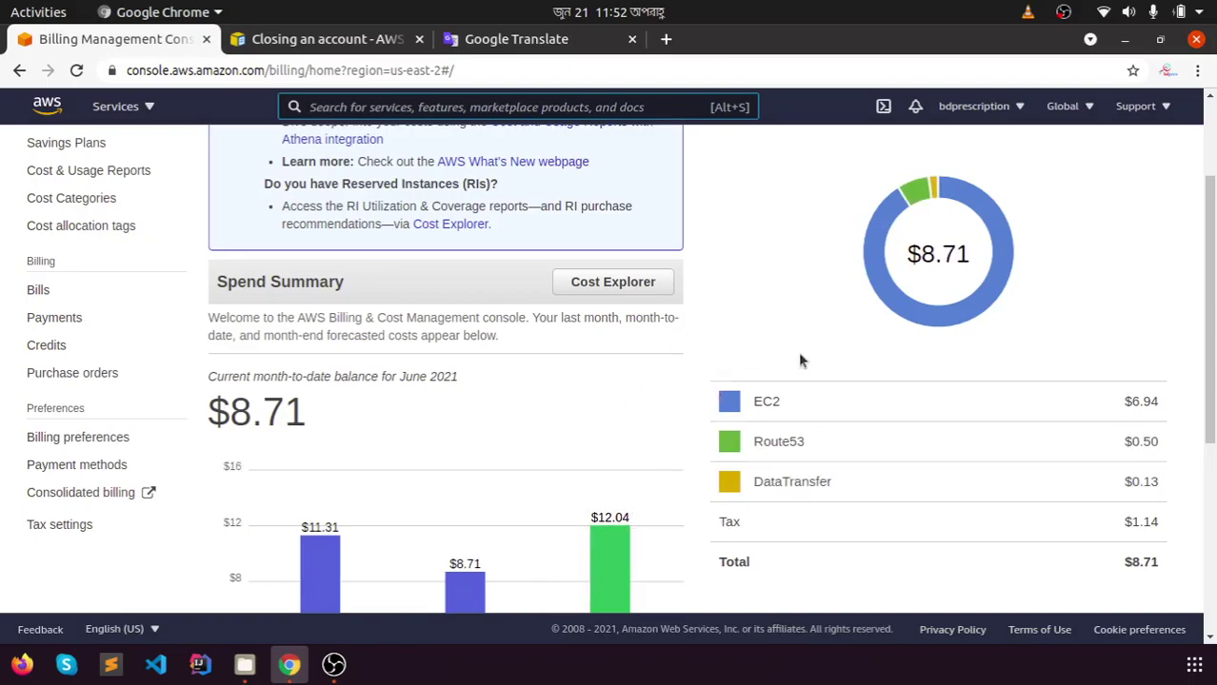
{"action": "scroll", "coordinate": [743, 325], "scroll_direction": "down", "scroll_amount": 2}
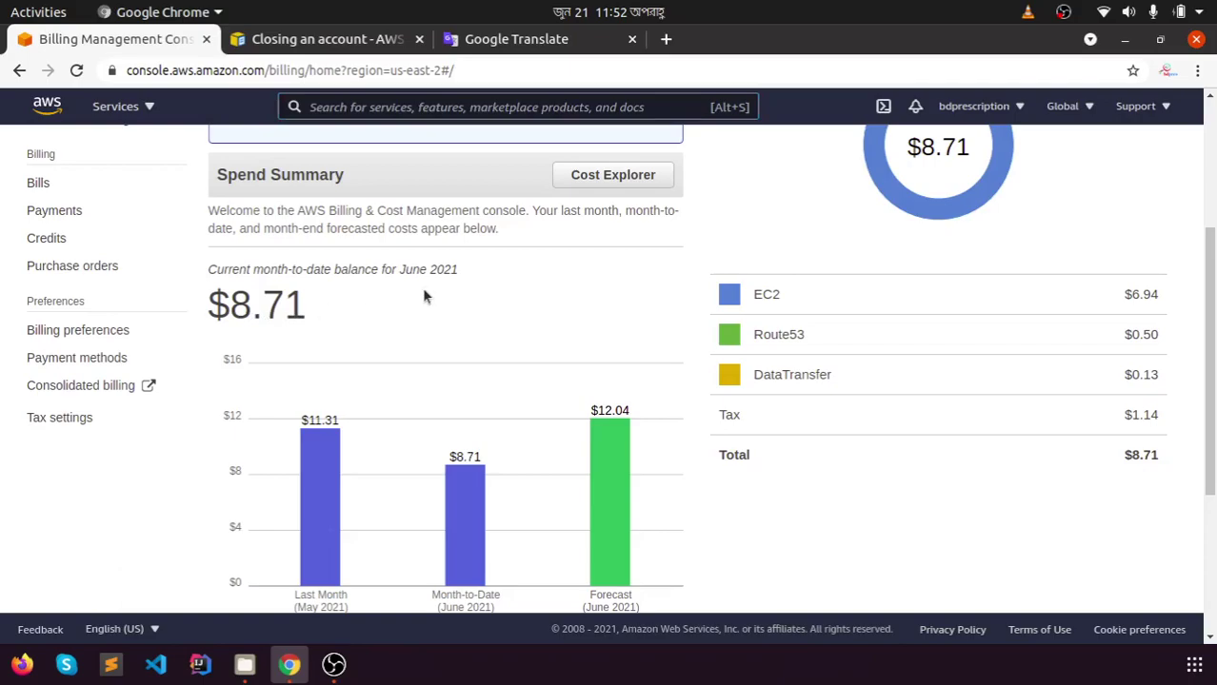
{"action": "mouse_move", "coordinate": [211, 302]}
{"action": "left_mouse_down"}
{"action": "mouse_move", "coordinate": [298, 302]}
{"action": "mouse_move", "coordinate": [215, 303]}
{"action": "left_mouse_up"}
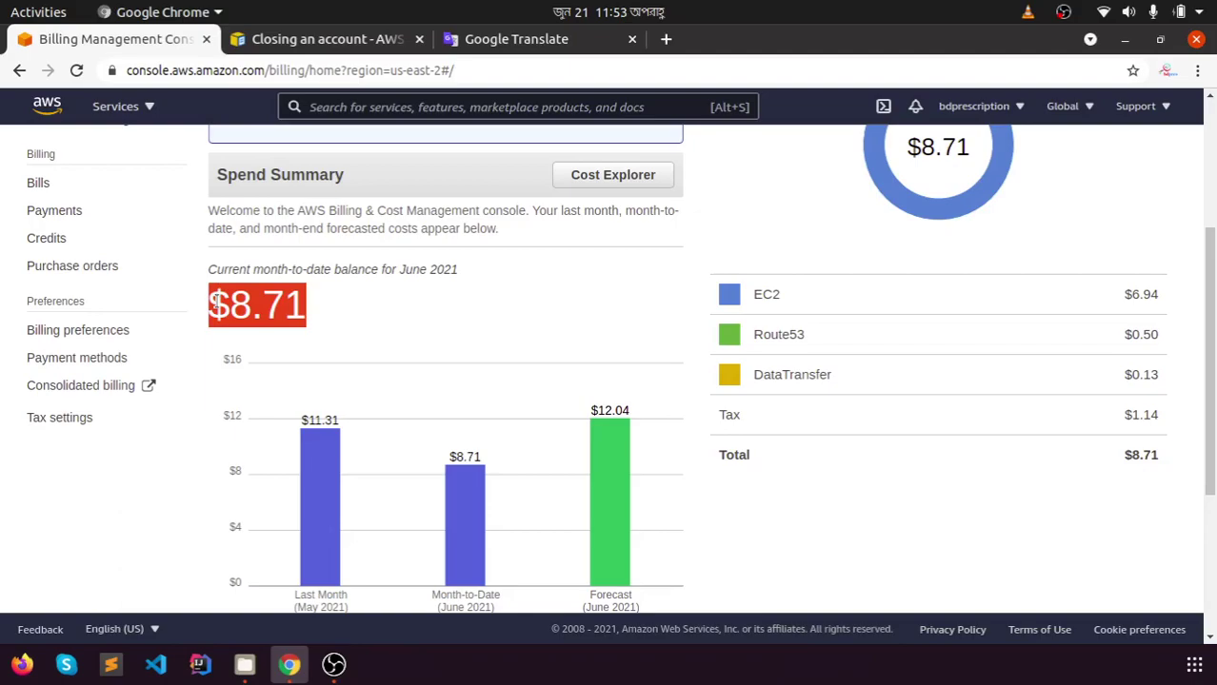
{"action": "left_click", "coordinate": [377, 284]}
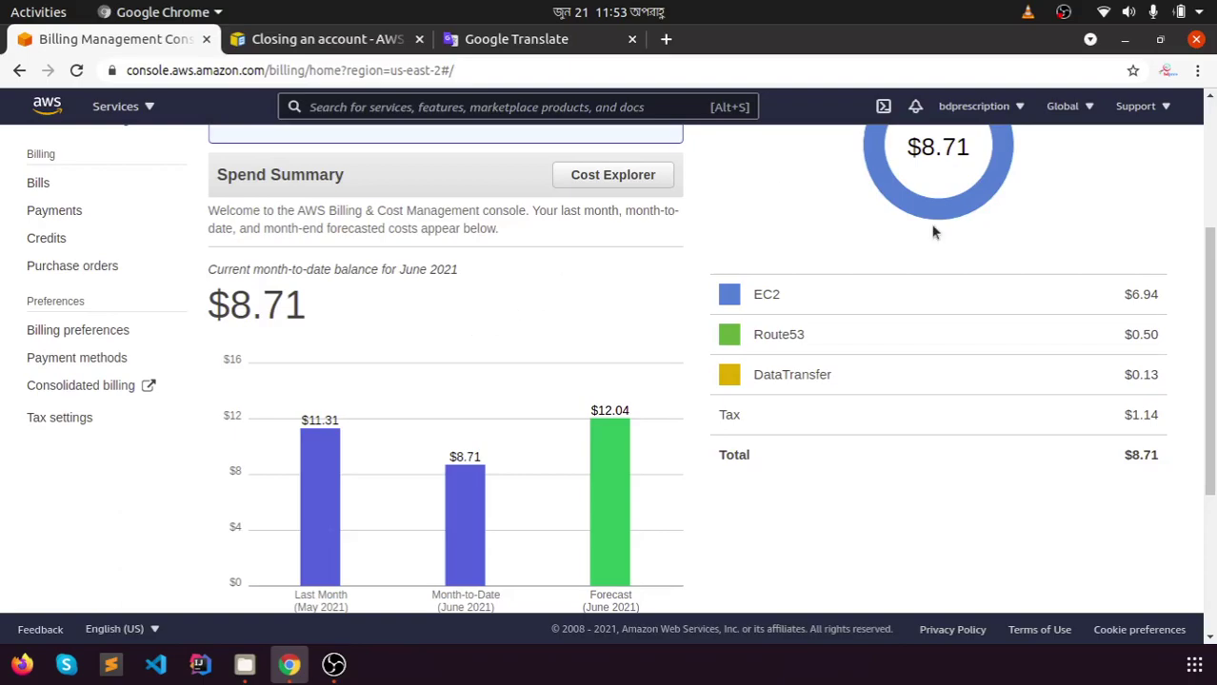
{"action": "left_click", "coordinate": [1019, 108]}
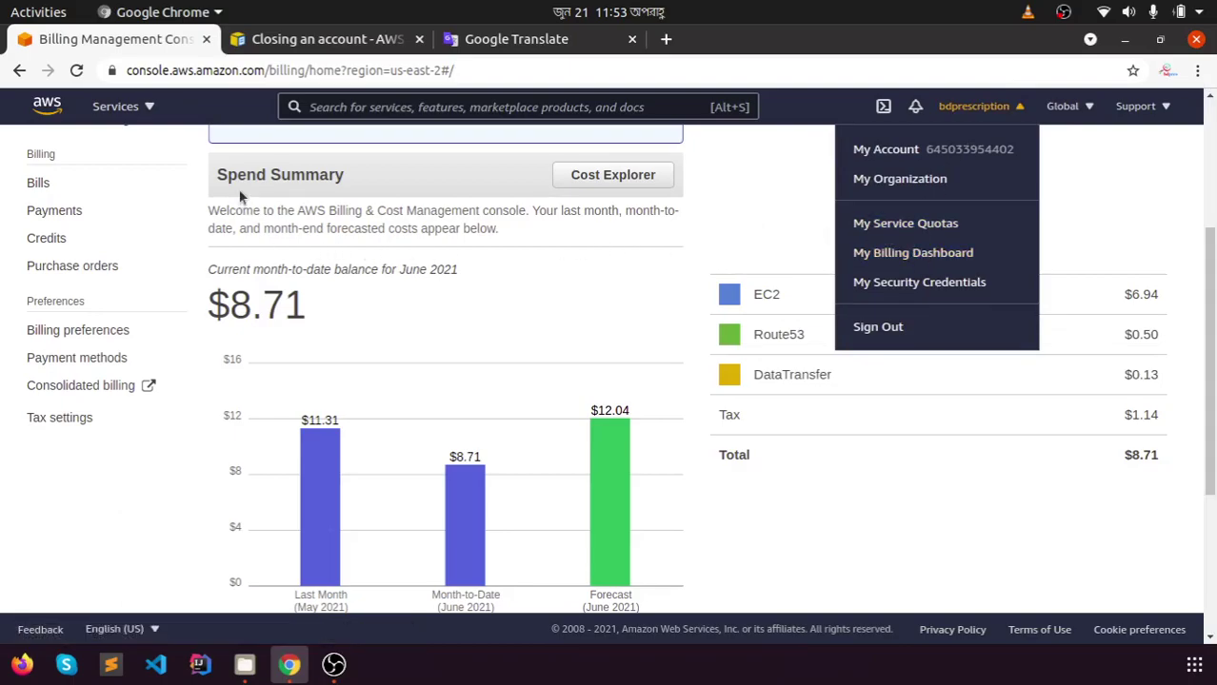
{"action": "left_click", "coordinate": [538, 305]}
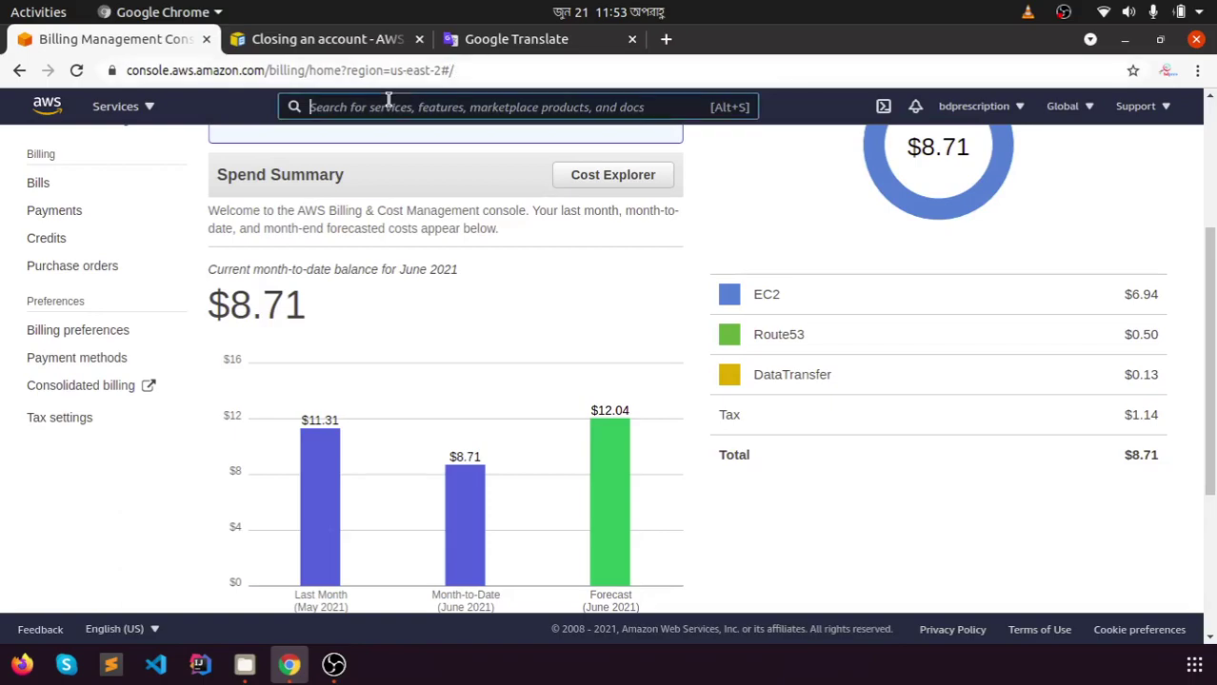
{"action": "type", "text": "ec2"}
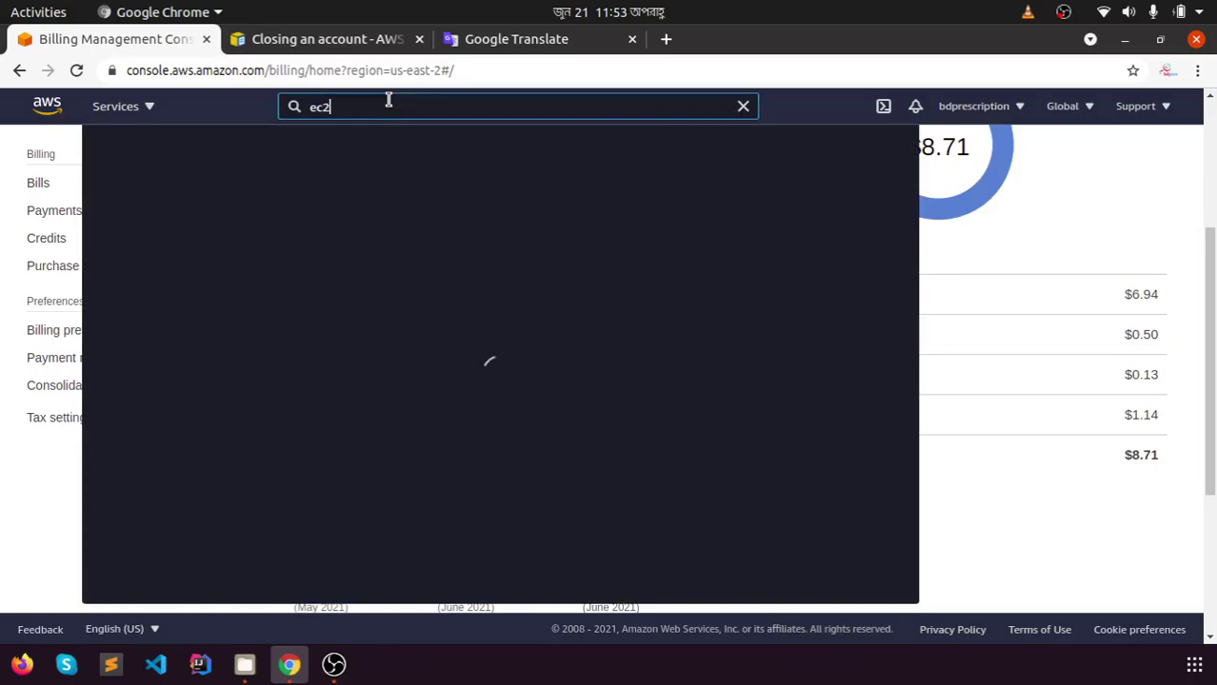
{"action": "key", "text": "Escape"}
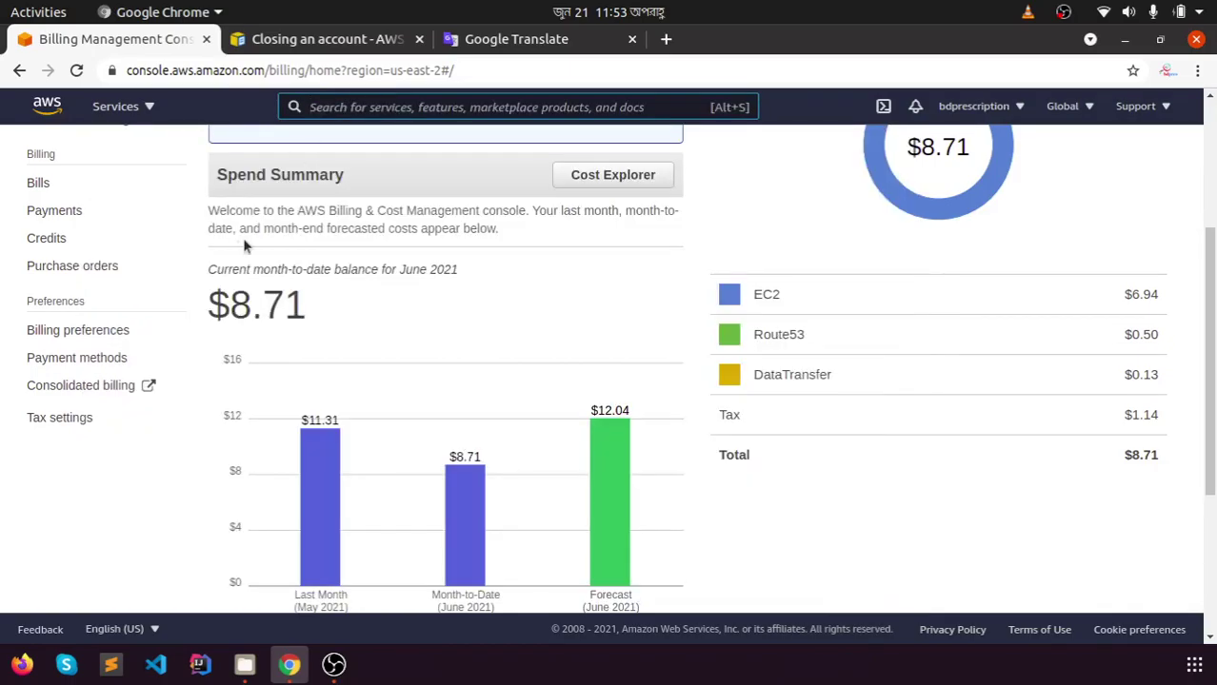
{"action": "scroll", "coordinate": [164, 236], "scroll_direction": "up", "scroll_amount": 3}
{"action": "scroll", "coordinate": [164, 236], "scroll_direction": "up", "scroll_amount": 1}
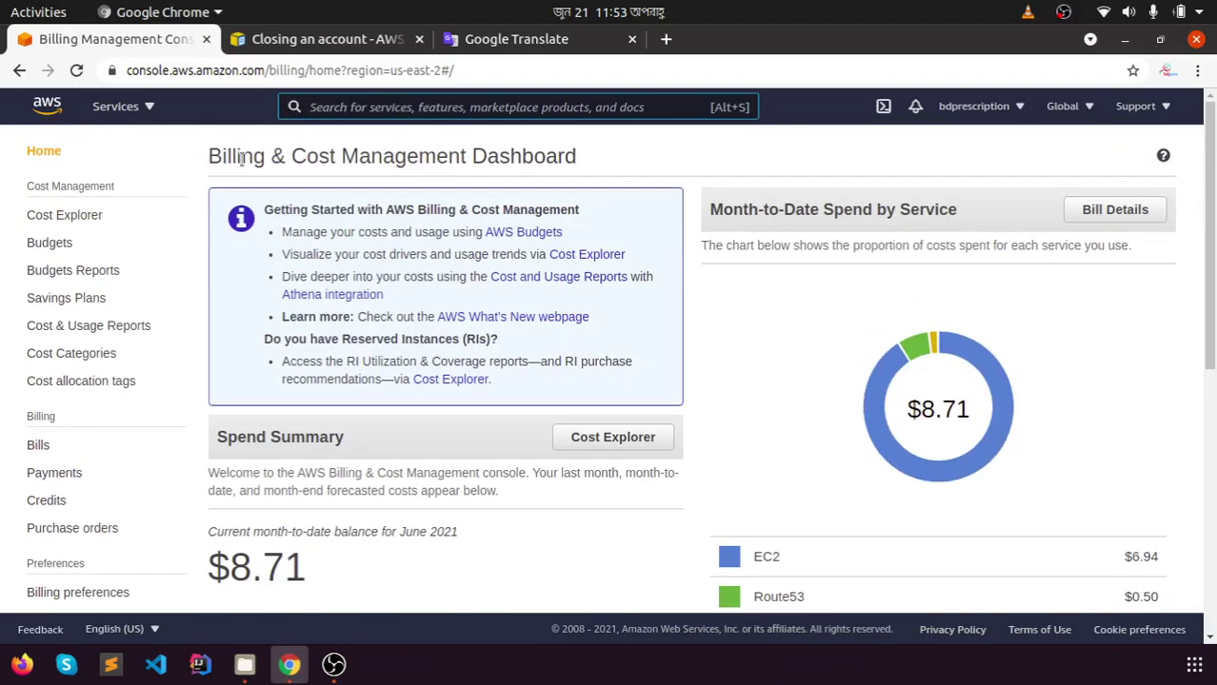
{"action": "left_click", "coordinate": [144, 108]}
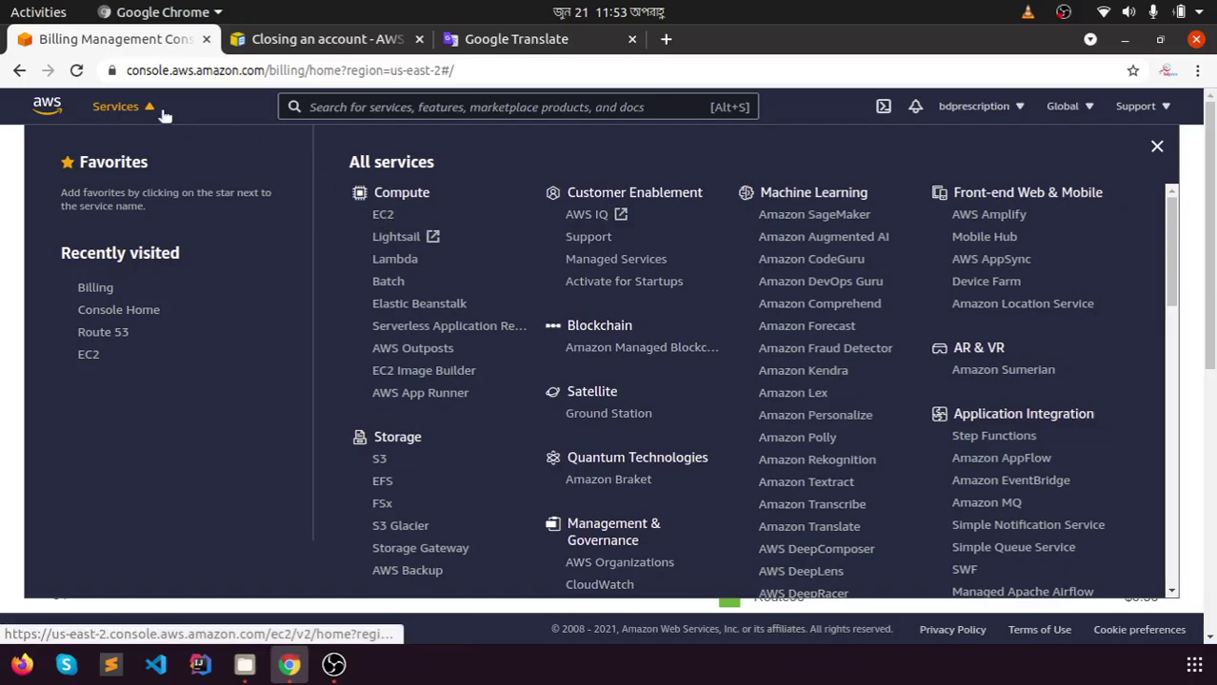
{"action": "left_click", "coordinate": [143, 109]}
{"action": "left_click", "coordinate": [142, 110]}
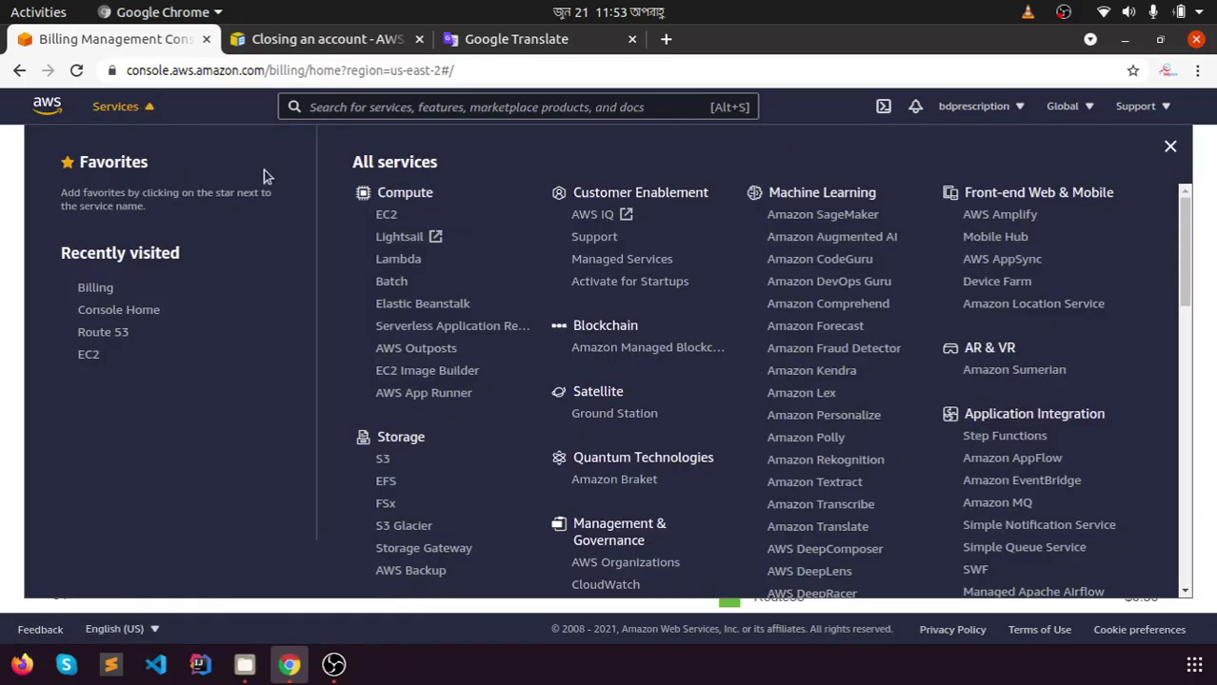
Search for "ec2", open the EC2 service and show its running instances with the list area enlarged
{"action": "left_click", "coordinate": [344, 105]}
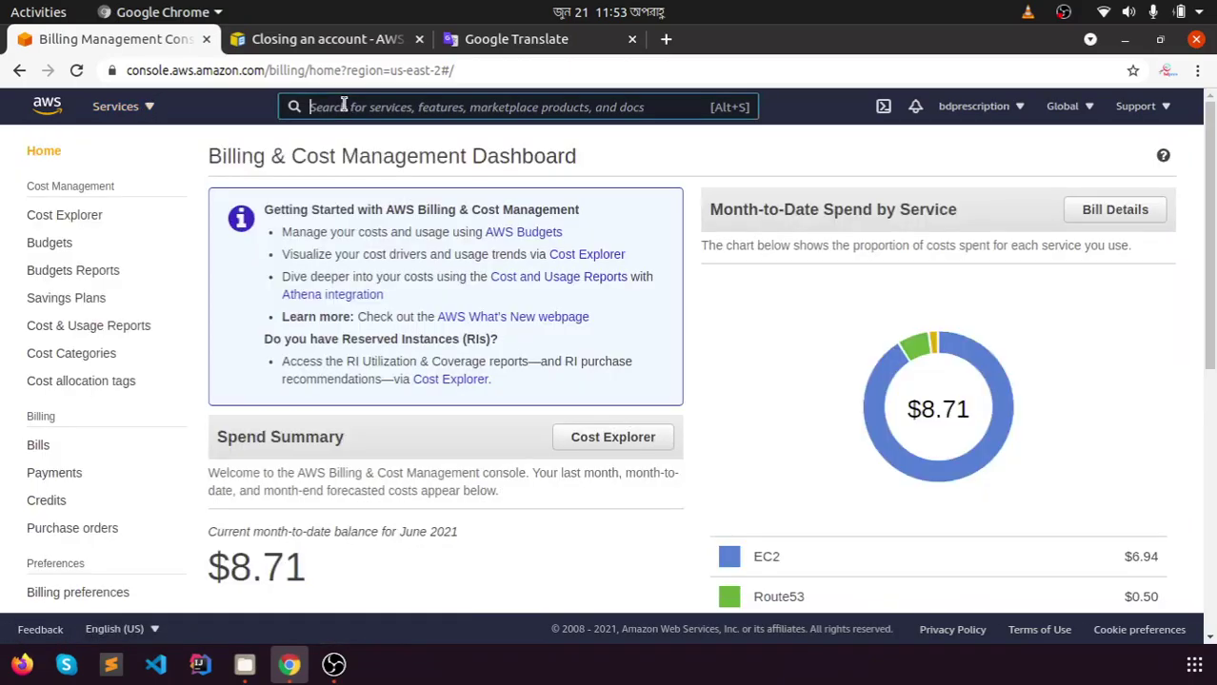
{"action": "type", "text": "ec2"}
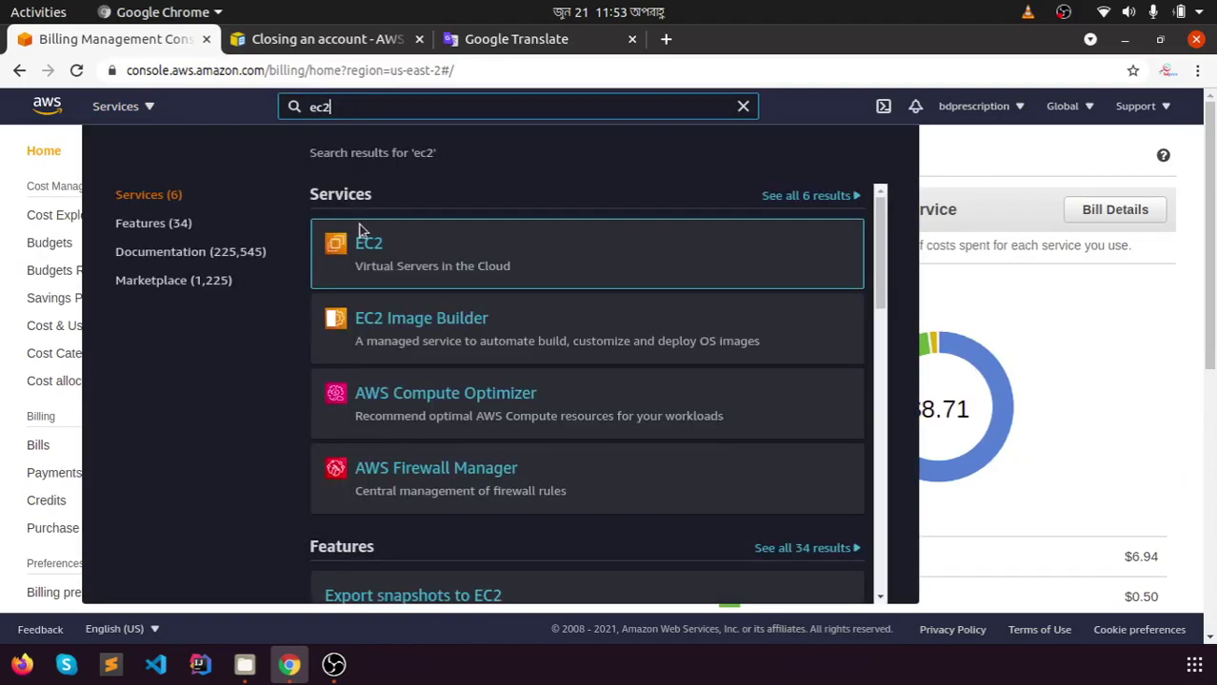
{"action": "left_click", "coordinate": [371, 245]}
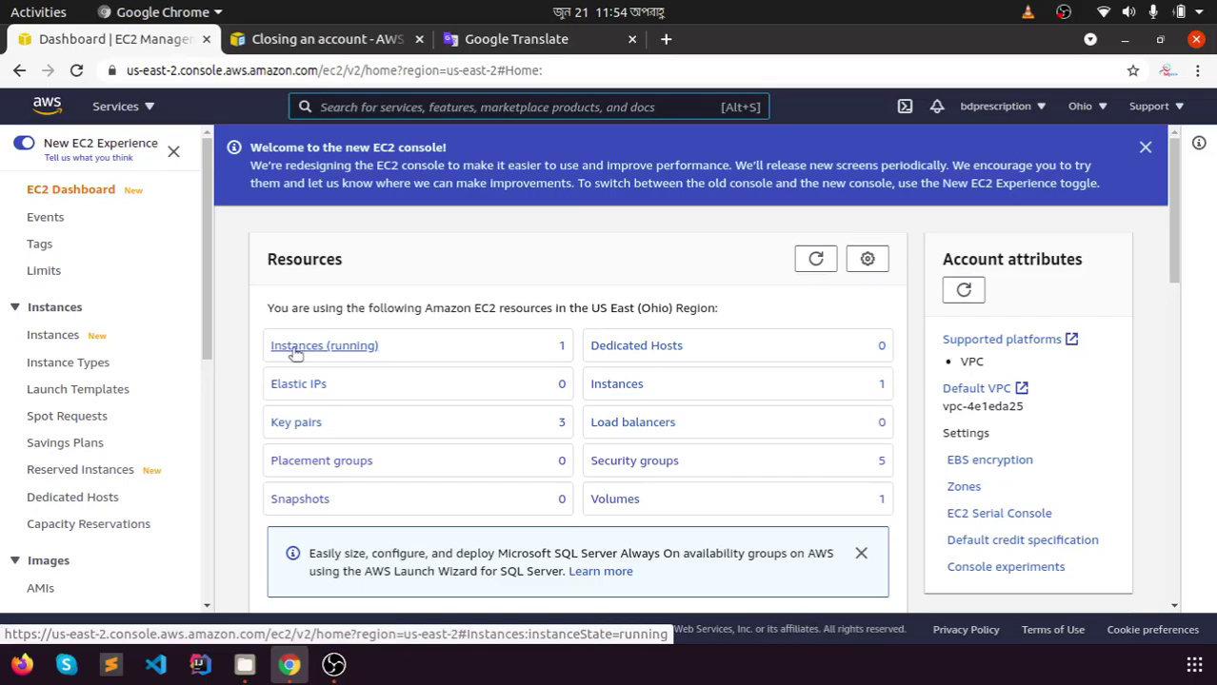
{"action": "left_click", "coordinate": [296, 351]}
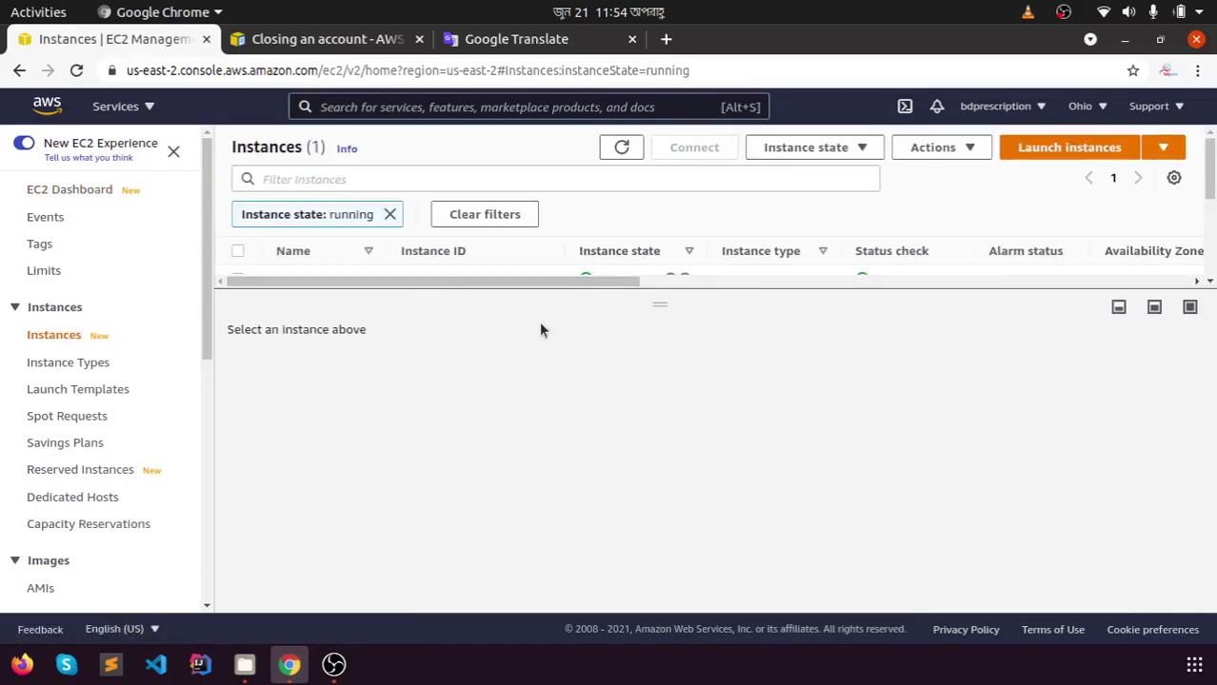
{"action": "left_click_drag", "start_coordinate": [697, 288], "coordinate": [655, 392]}
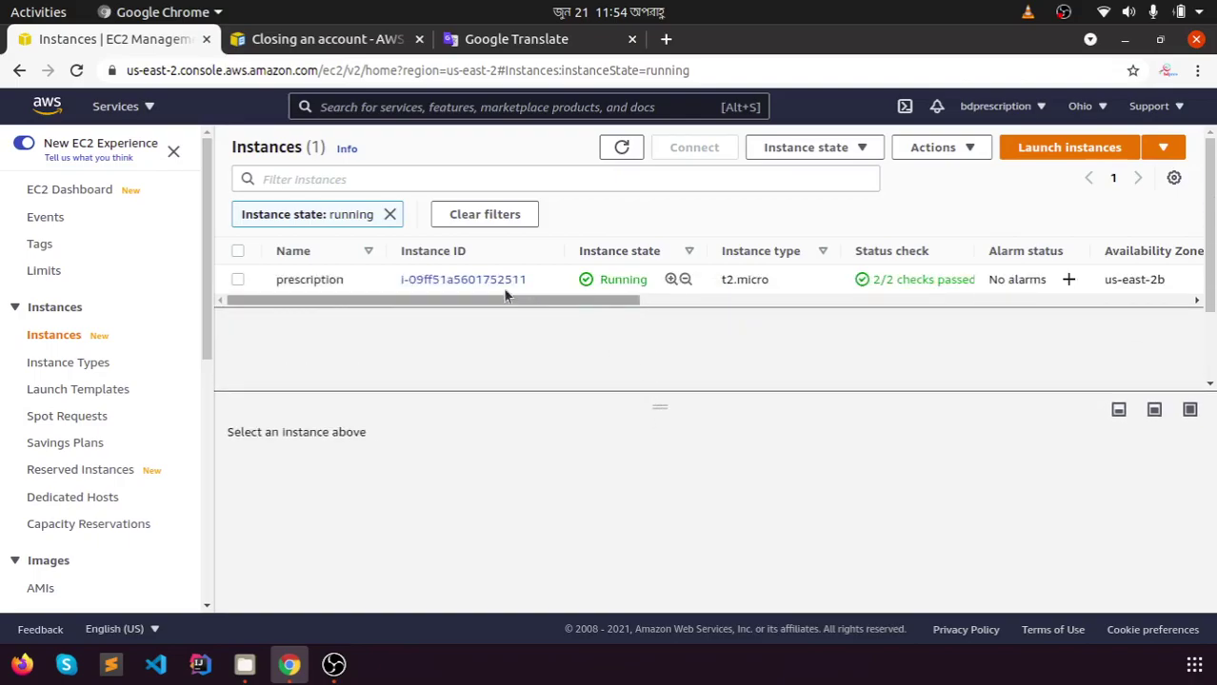
Terminate the running "prescription" instance and reload the instance list
{"action": "left_click", "coordinate": [239, 280]}
{"action": "left_click", "coordinate": [238, 280]}
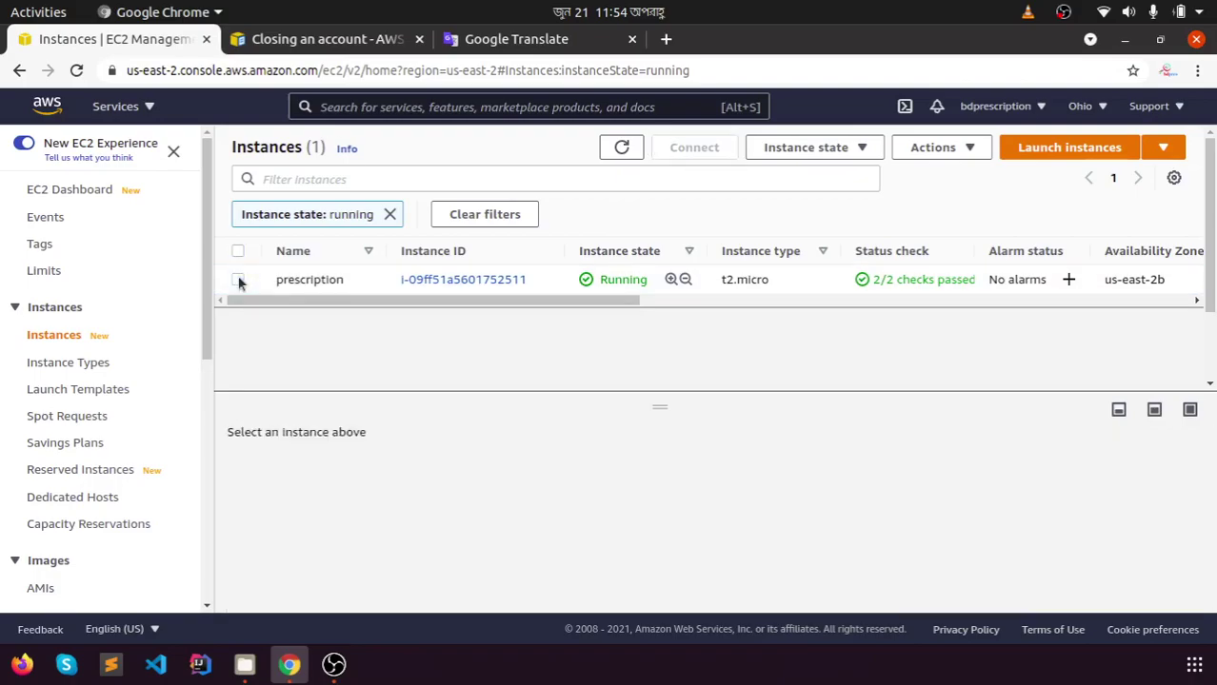
{"action": "left_click", "coordinate": [238, 280]}
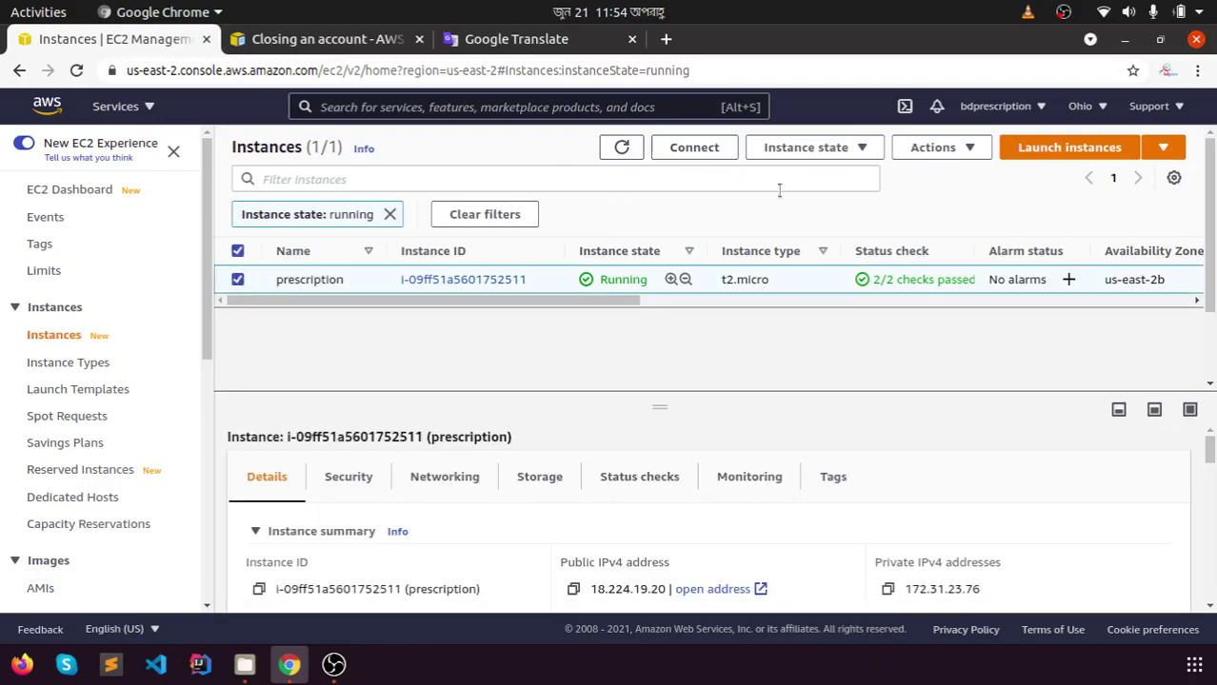
{"action": "left_click", "coordinate": [862, 152]}
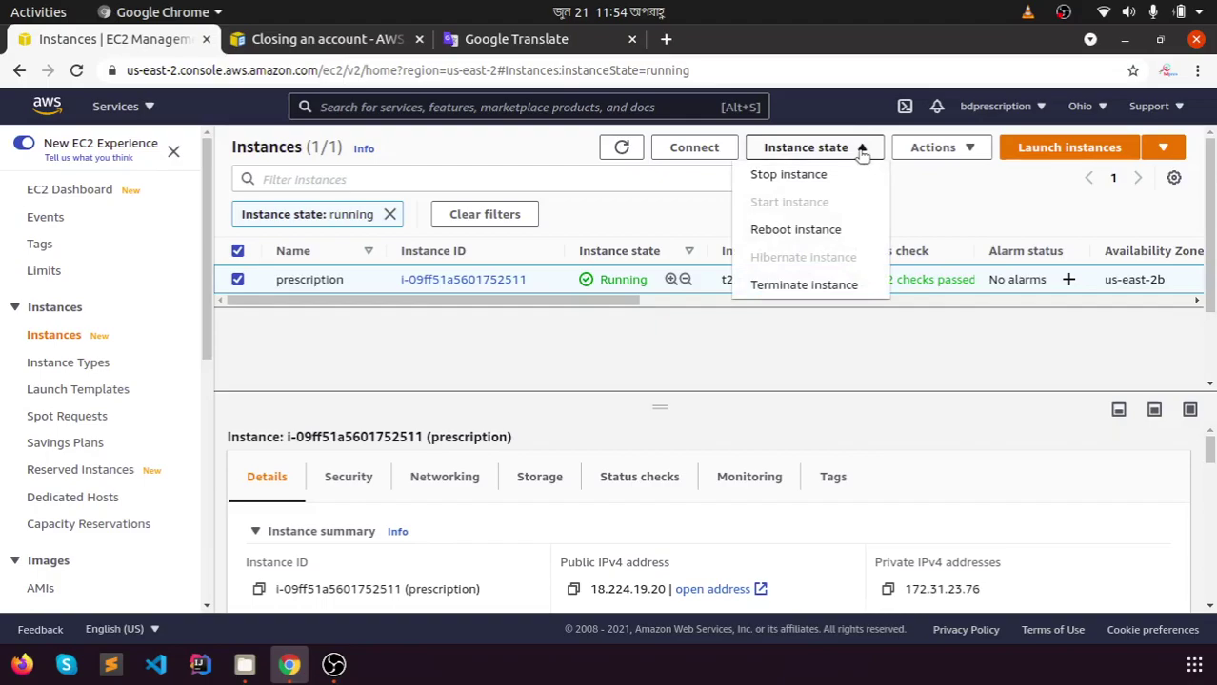
{"action": "left_click", "coordinate": [801, 285]}
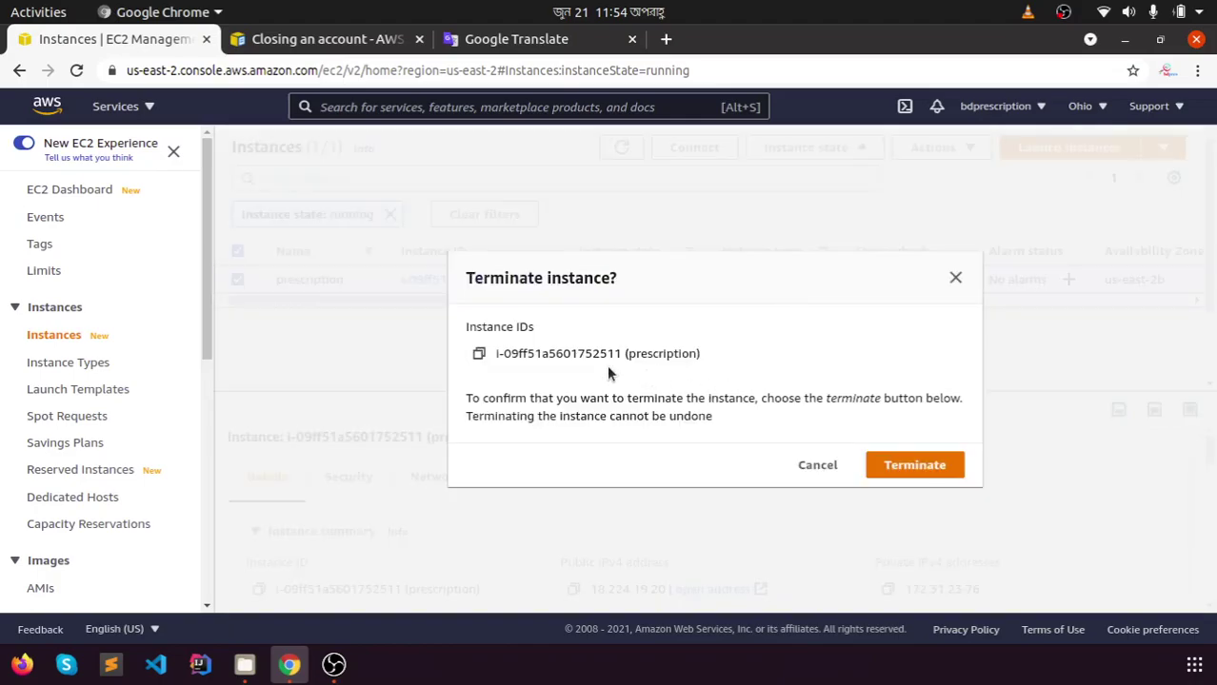
{"action": "left_click", "coordinate": [891, 466]}
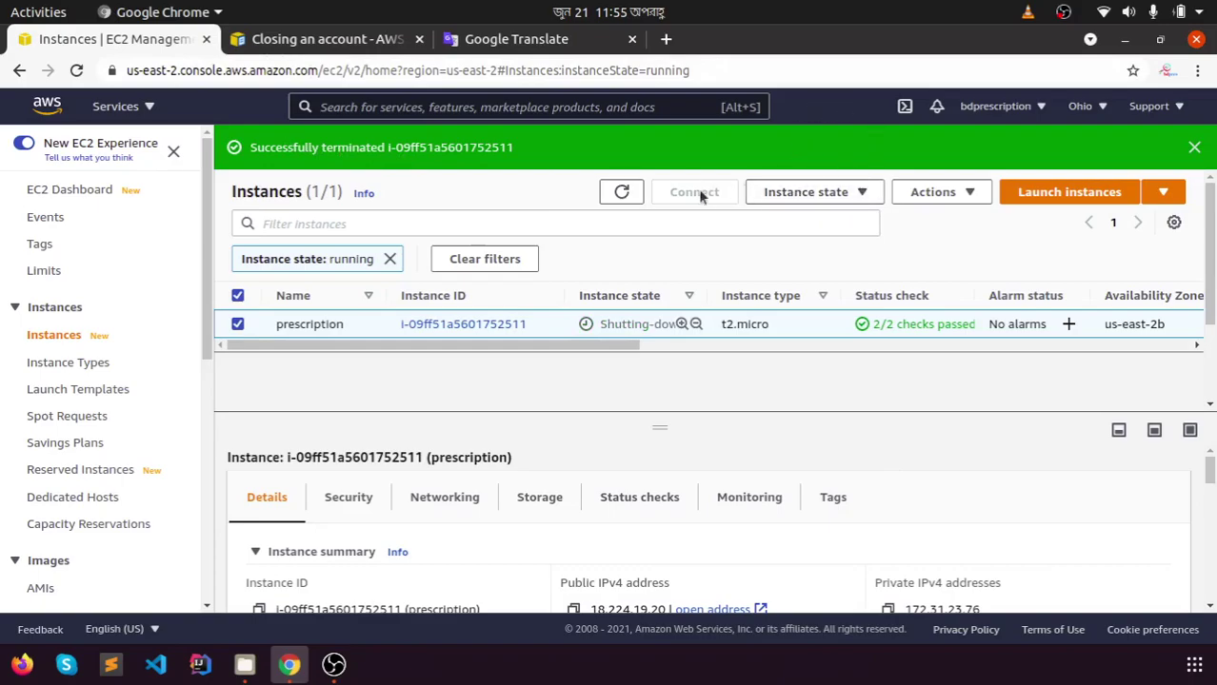
{"action": "left_click", "coordinate": [77, 70]}
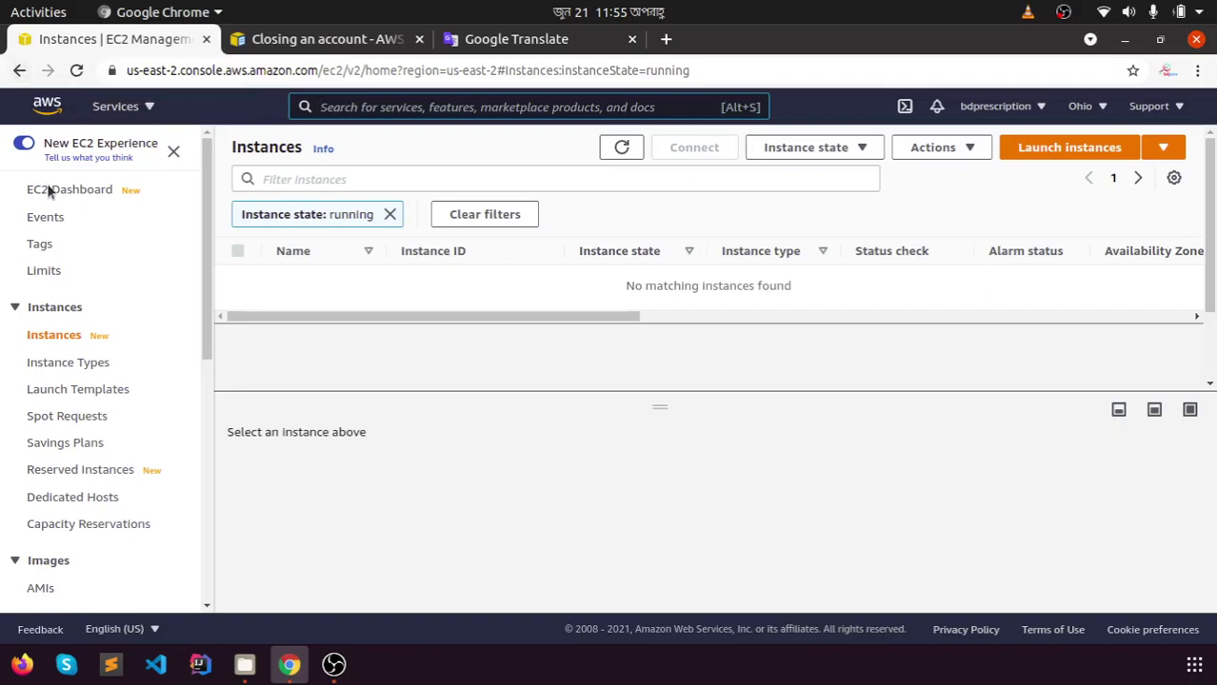
Delete all three EC2 key pairs, confirming with "DELETE", and return to the EC2 dashboard
{"action": "left_click", "coordinate": [17, 73]}
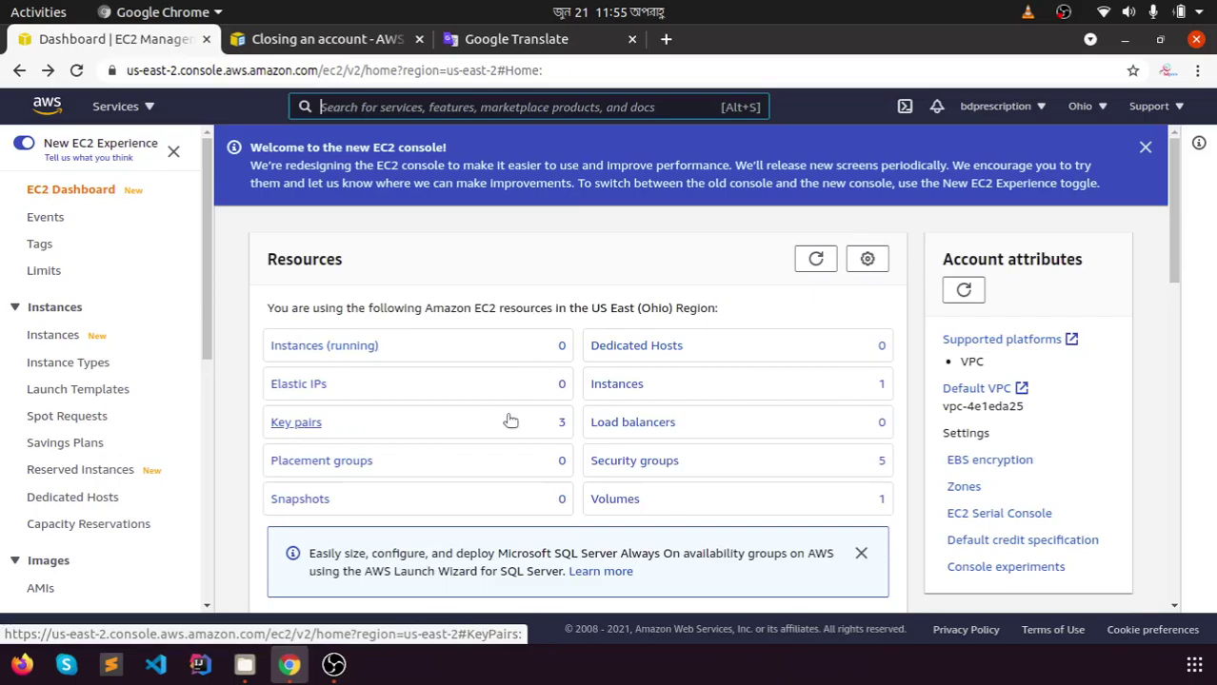
{"action": "left_click", "coordinate": [297, 428]}
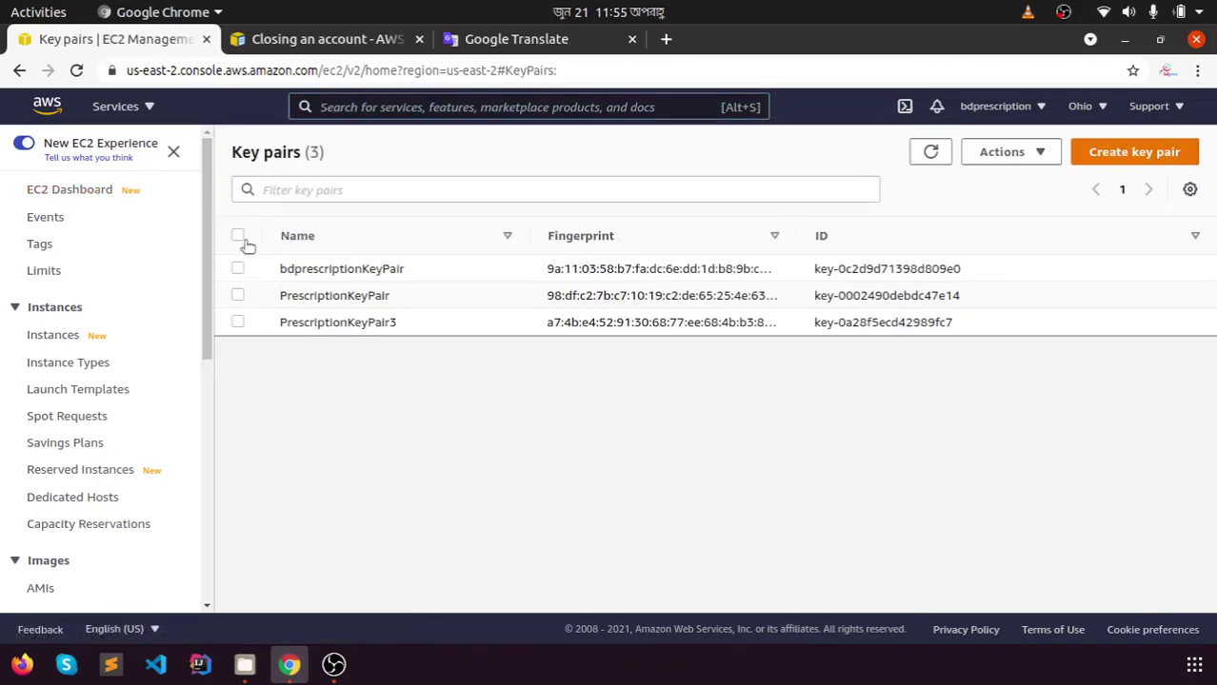
{"action": "left_click", "coordinate": [238, 238]}
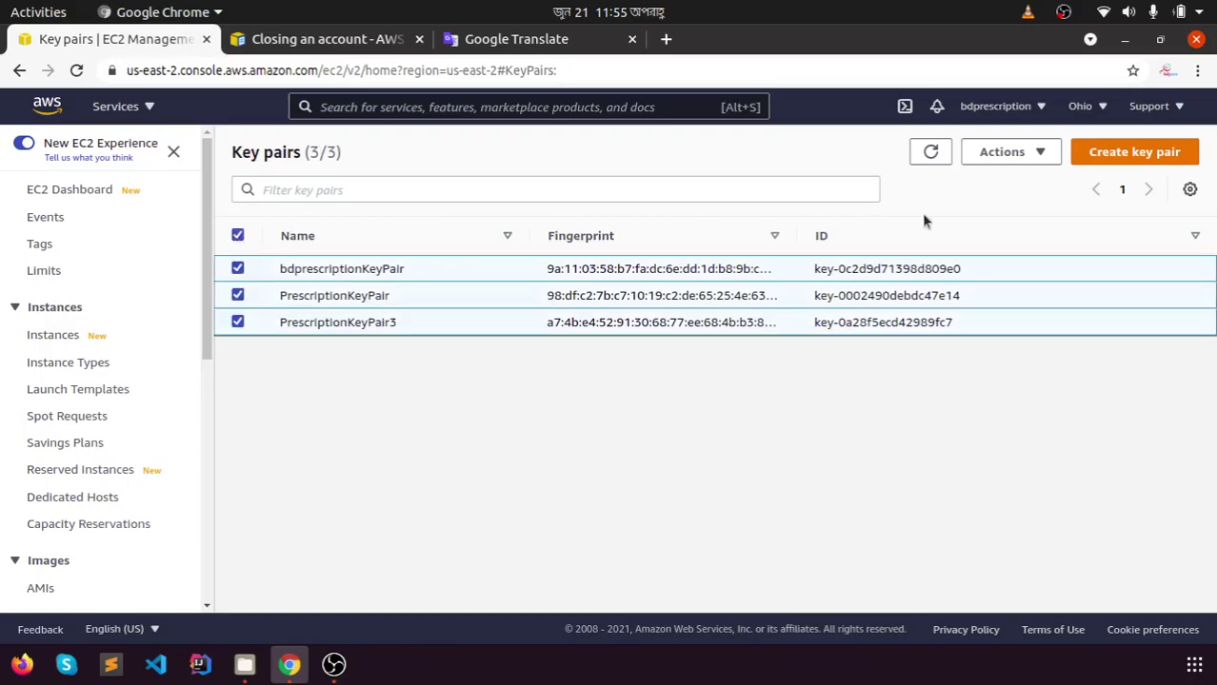
{"action": "left_click", "coordinate": [1045, 154]}
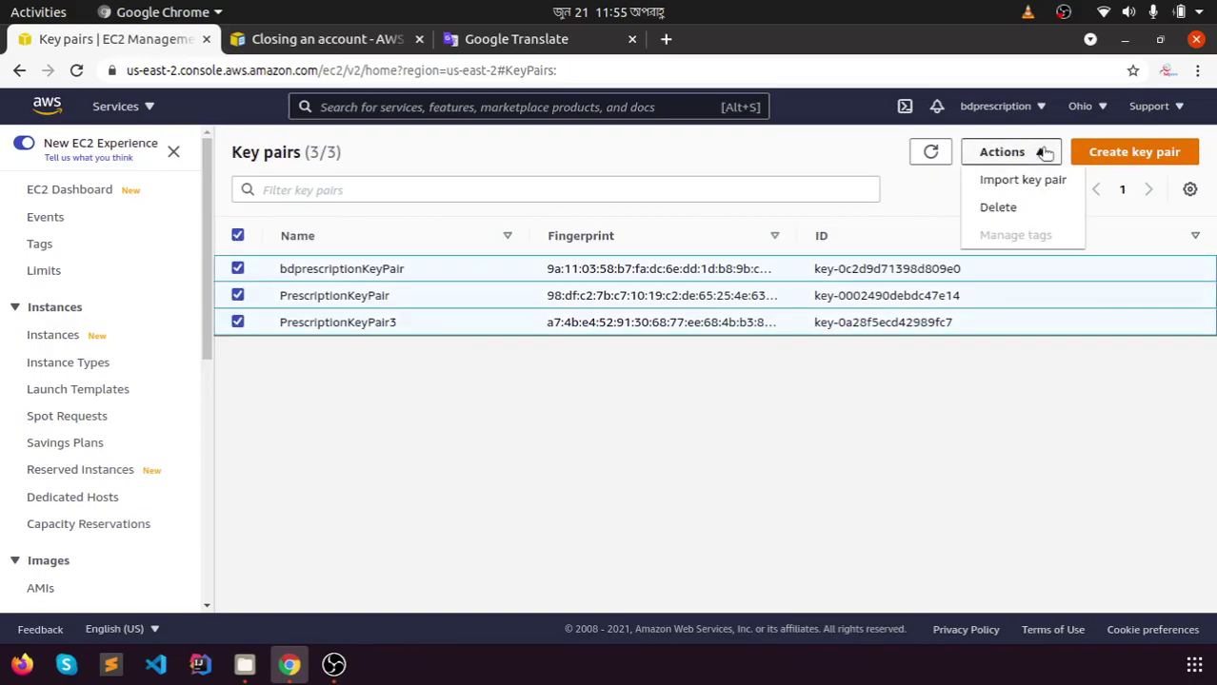
{"action": "left_click", "coordinate": [985, 209]}
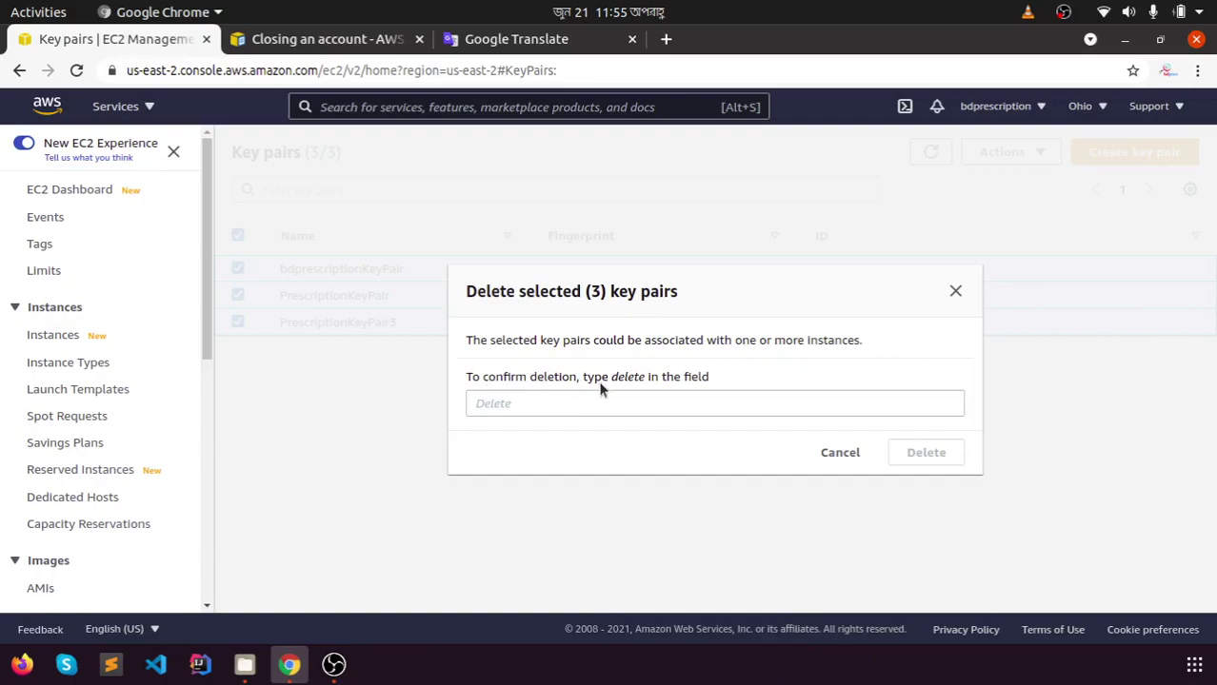
{"action": "left_click", "coordinate": [538, 407]}
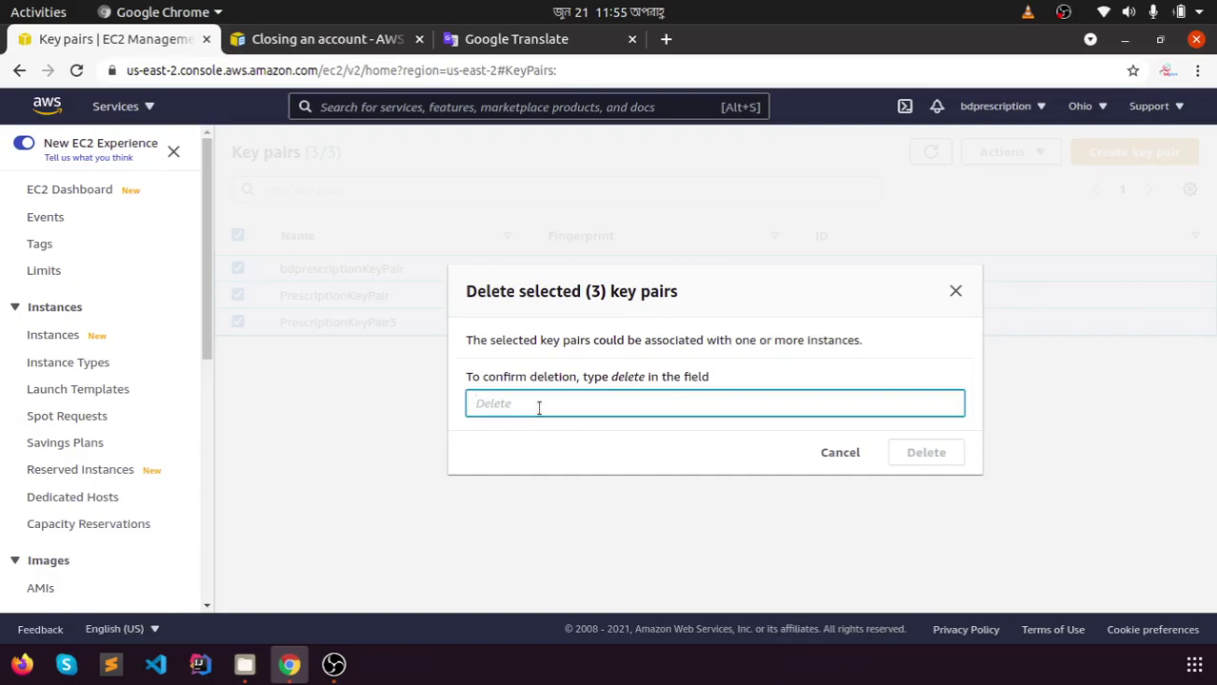
{"action": "type", "text": "DELETE"}
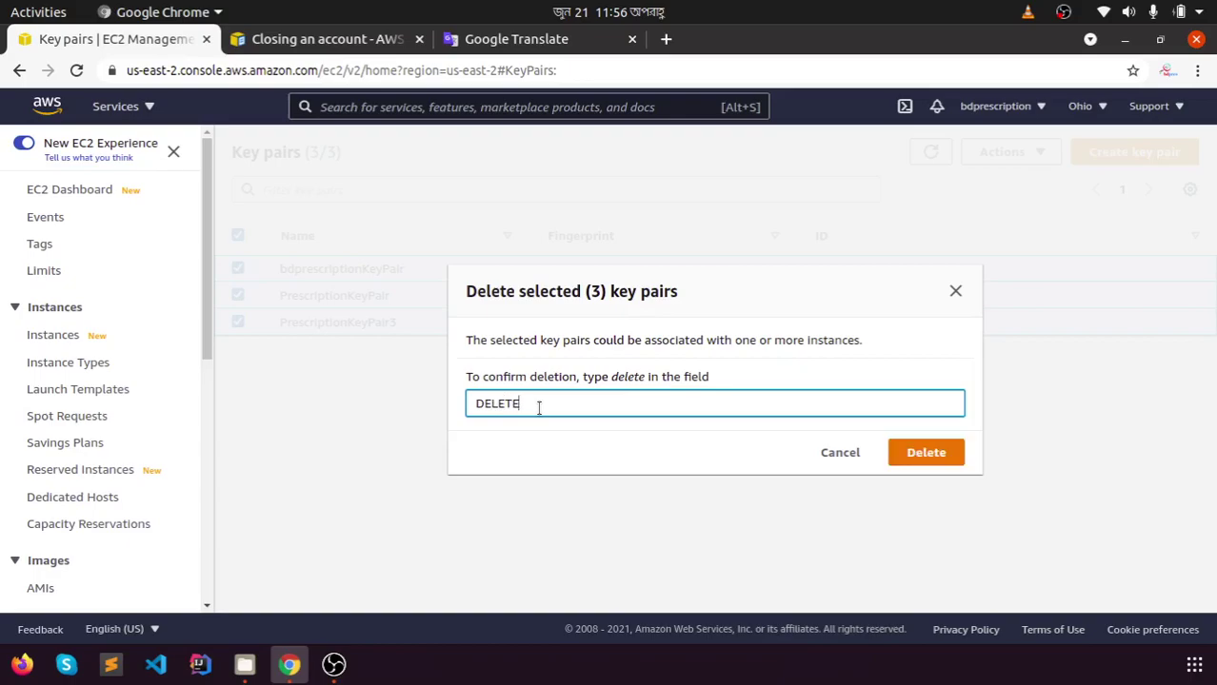
{"action": "left_click", "coordinate": [928, 461]}
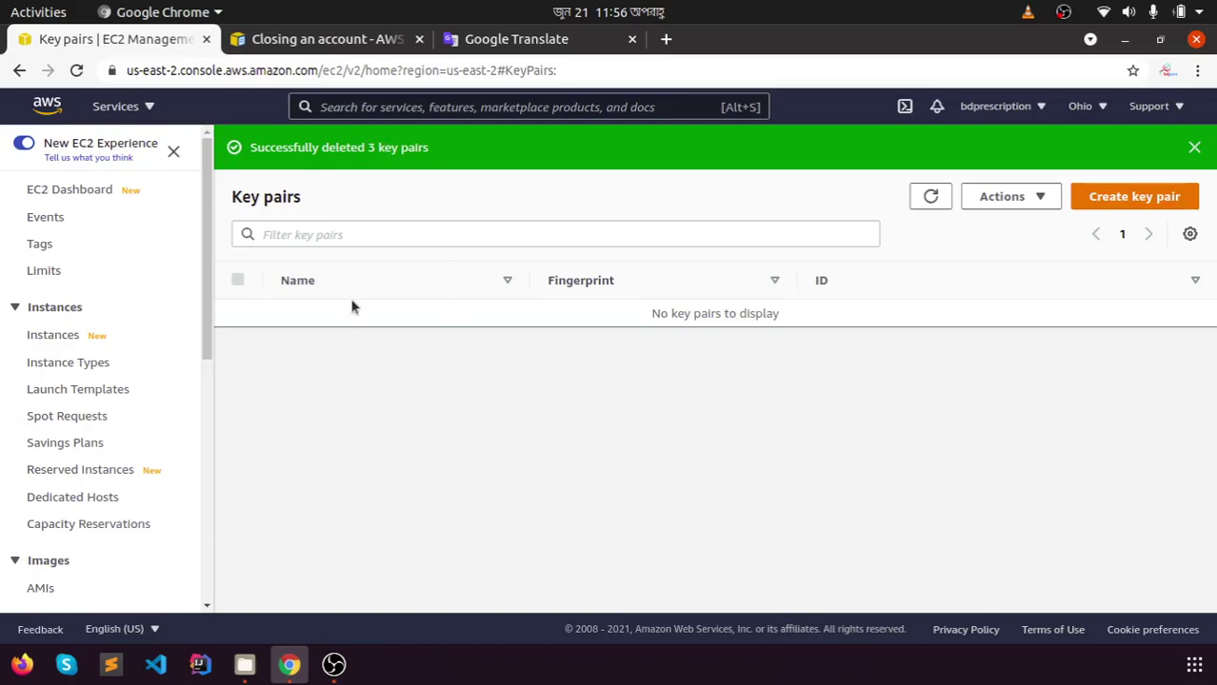
{"action": "left_click", "coordinate": [53, 191]}
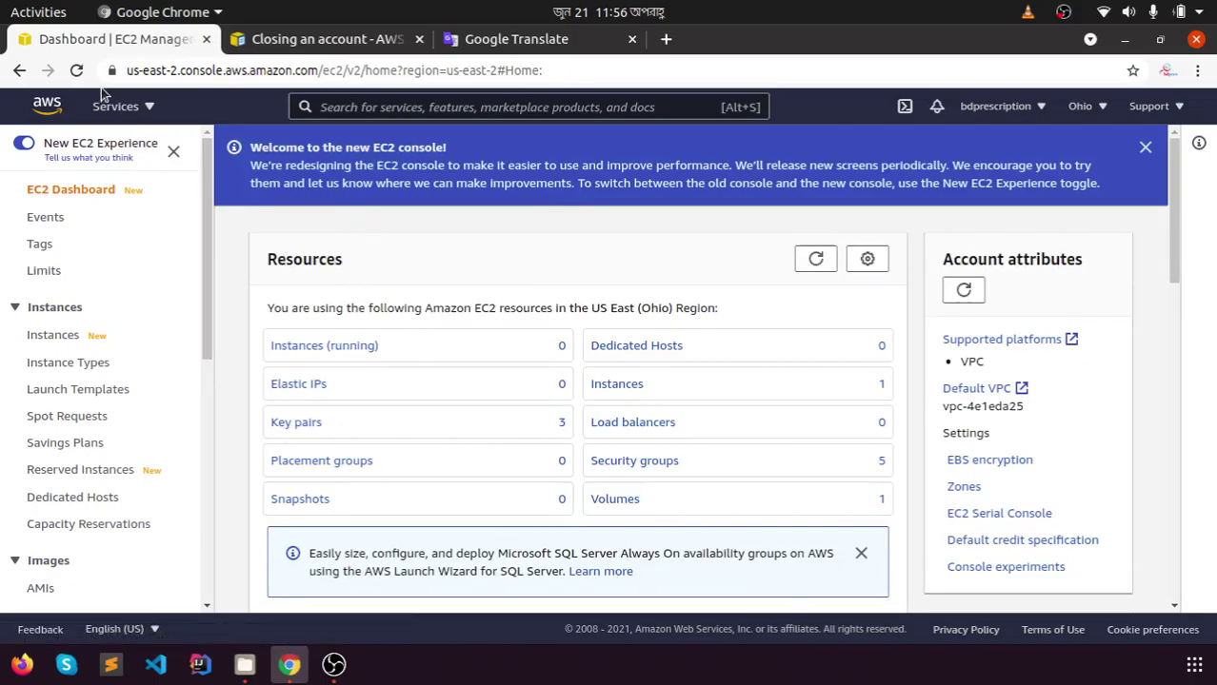
Reload the EC2 dashboard, check the state of the "prescription" instance in the instance list, and return to the dashboard
{"action": "left_click", "coordinate": [78, 71]}
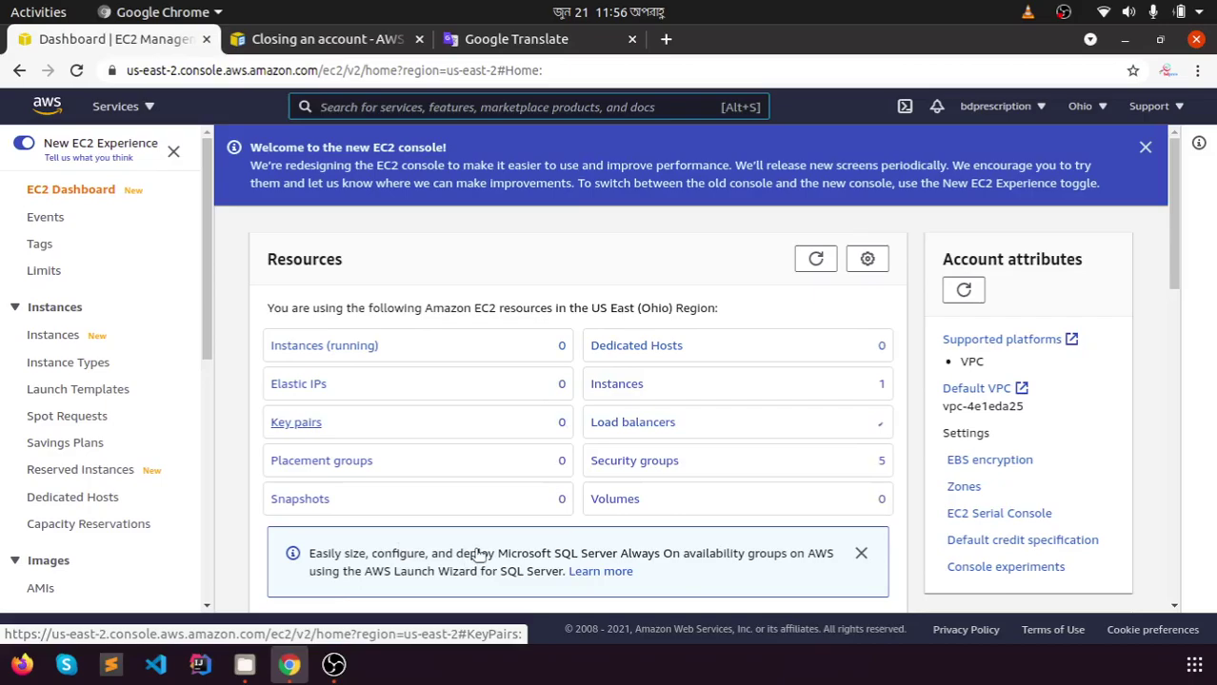
{"action": "left_click", "coordinate": [614, 384]}
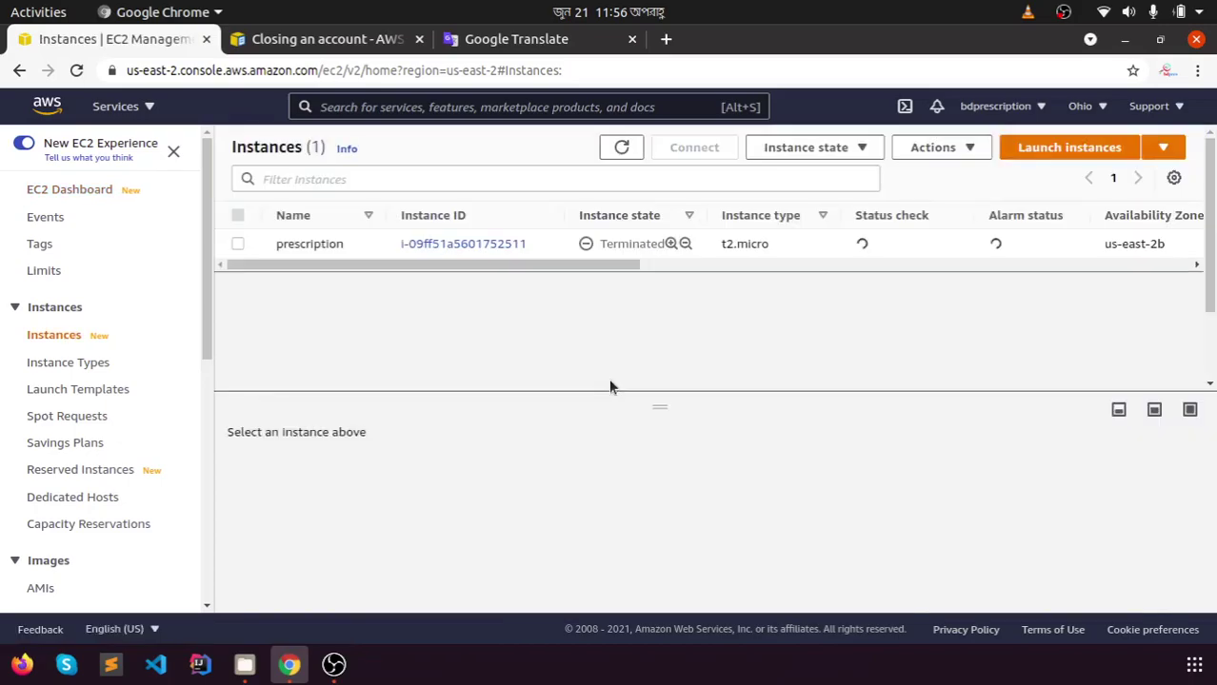
{"action": "double_click", "coordinate": [617, 244]}
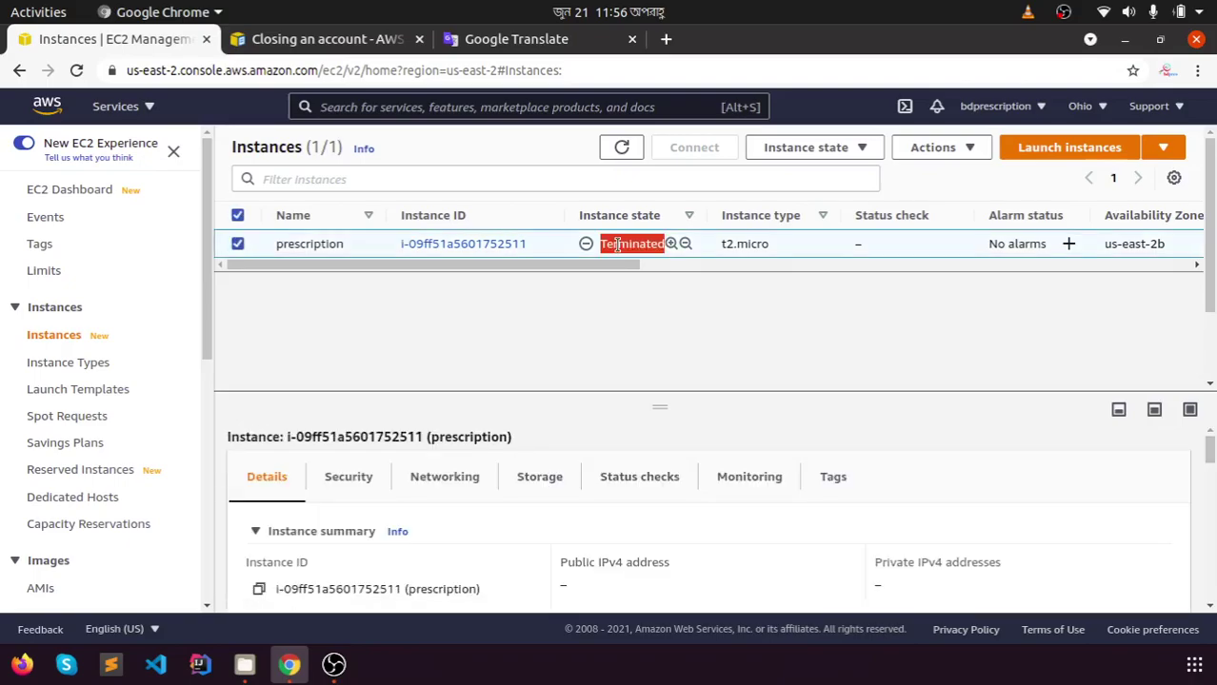
{"action": "left_click", "coordinate": [575, 335]}
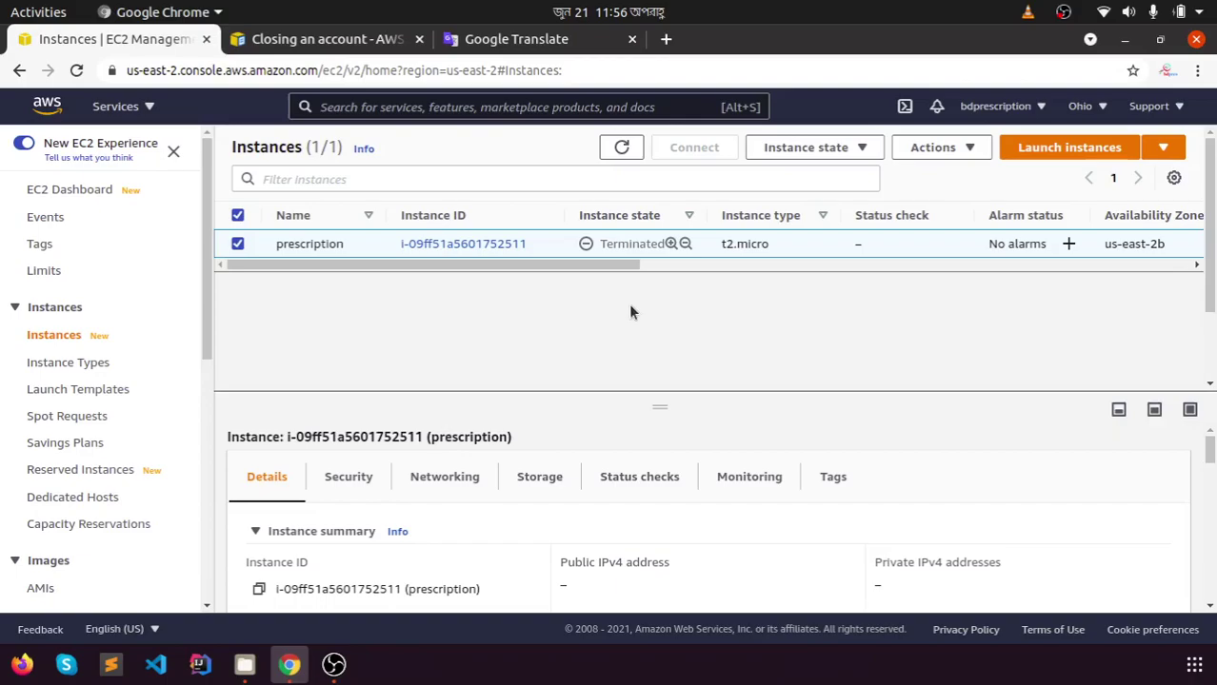
{"action": "double_click", "coordinate": [636, 244]}
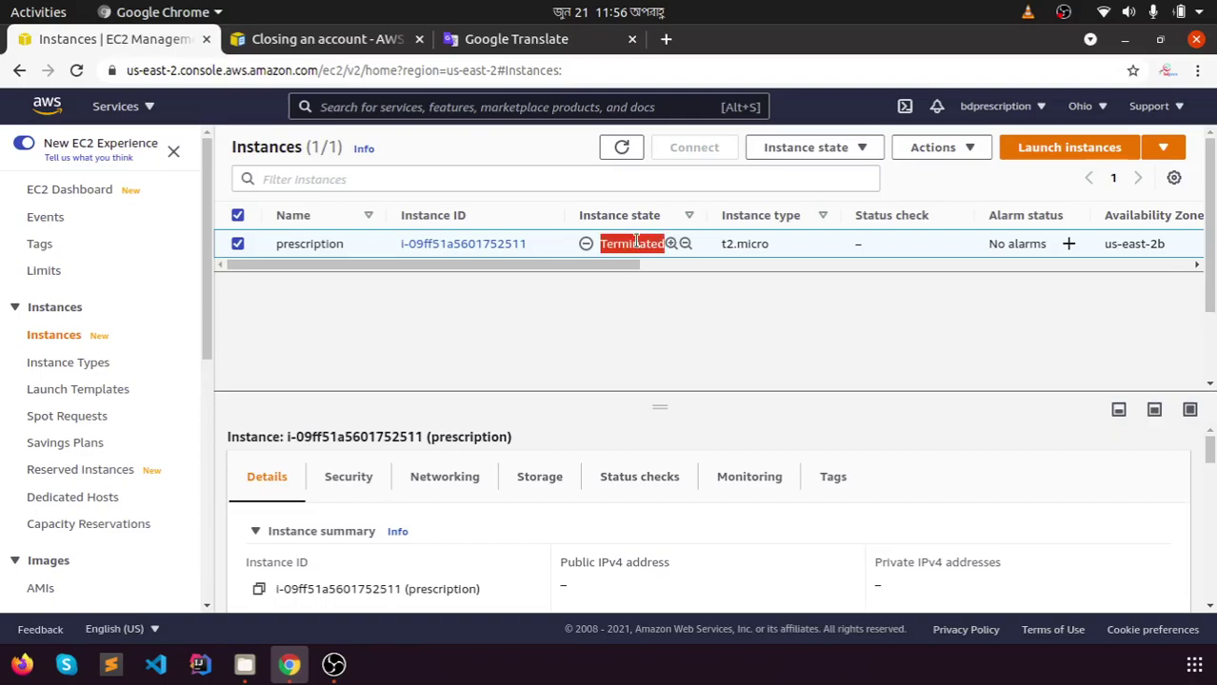
{"action": "left_click", "coordinate": [589, 308]}
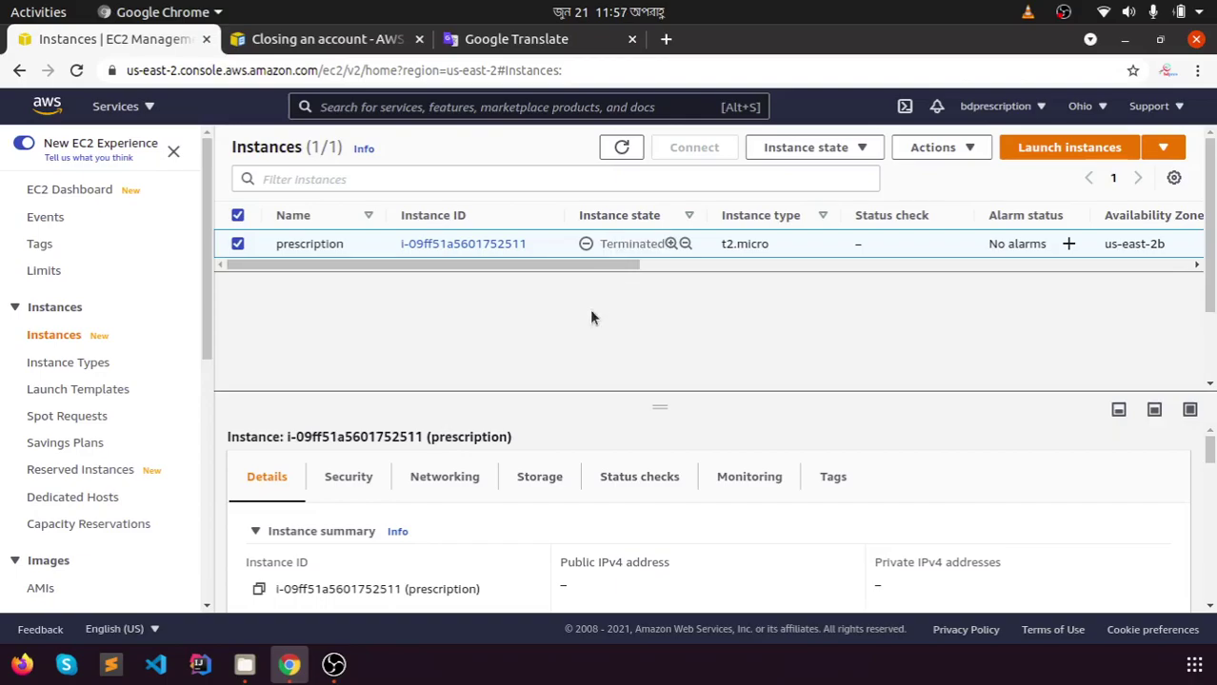
{"action": "left_click", "coordinate": [81, 189]}
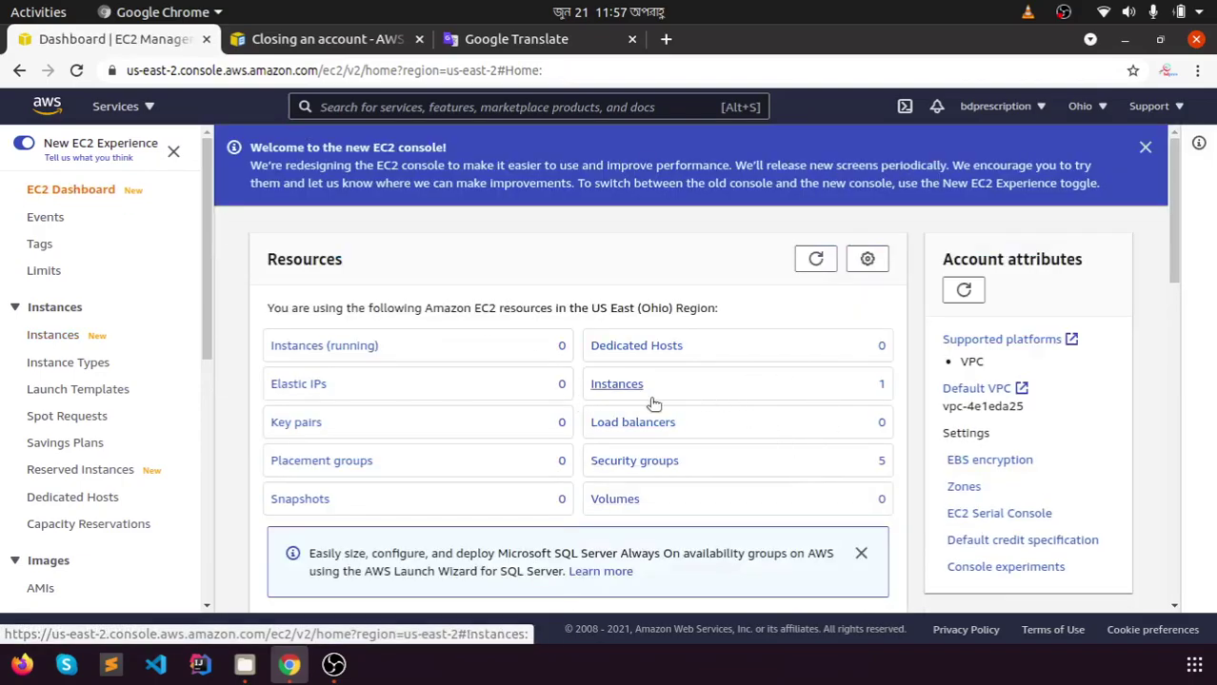
Select all the security groups, review which ones can be deleted, and delete them by confirming with "DELETE"
{"action": "left_click", "coordinate": [620, 472]}
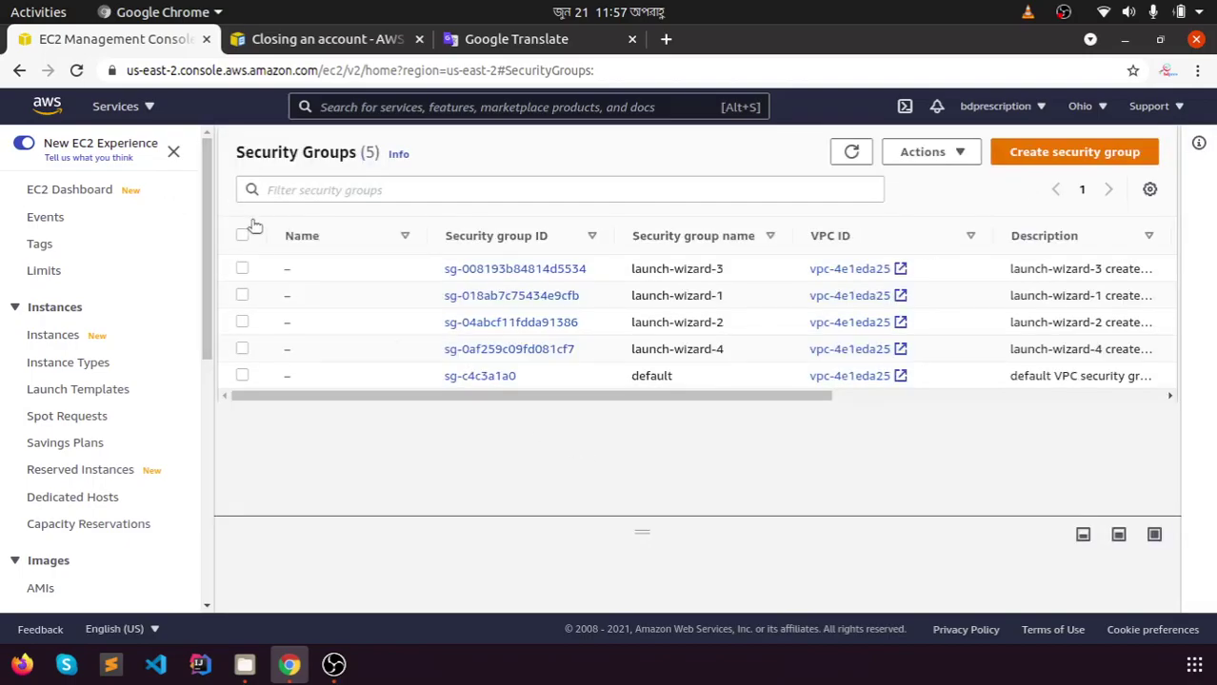
{"action": "left_click", "coordinate": [242, 236]}
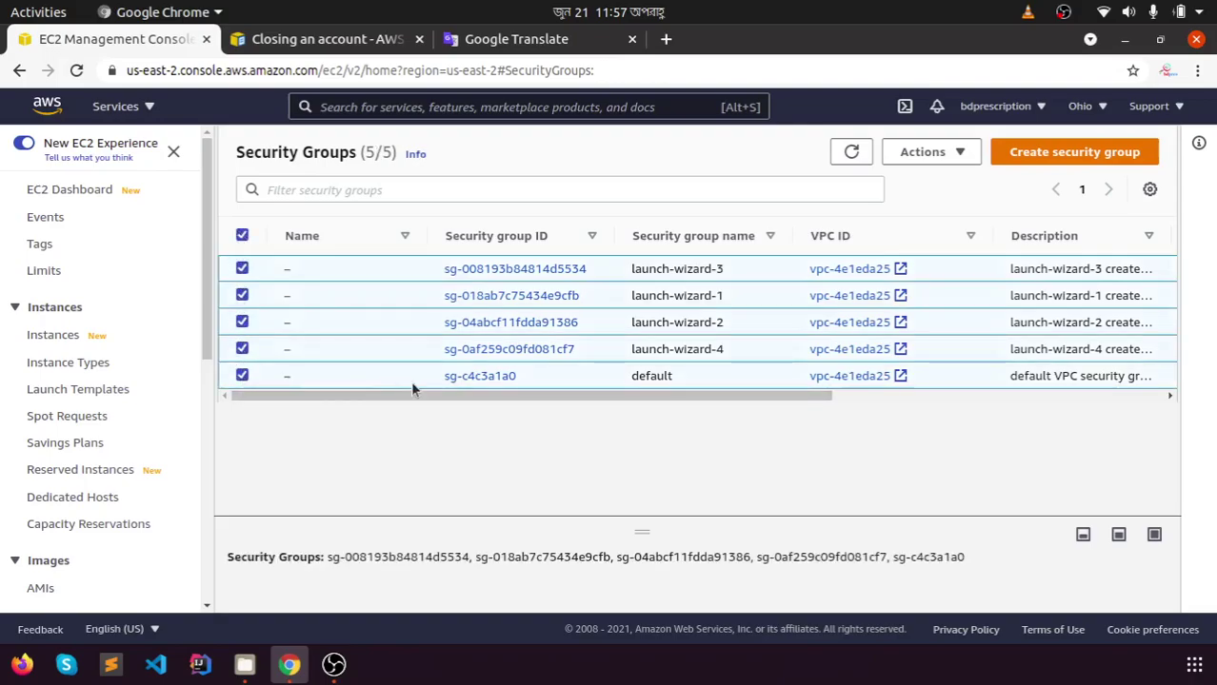
{"action": "left_click", "coordinate": [948, 160]}
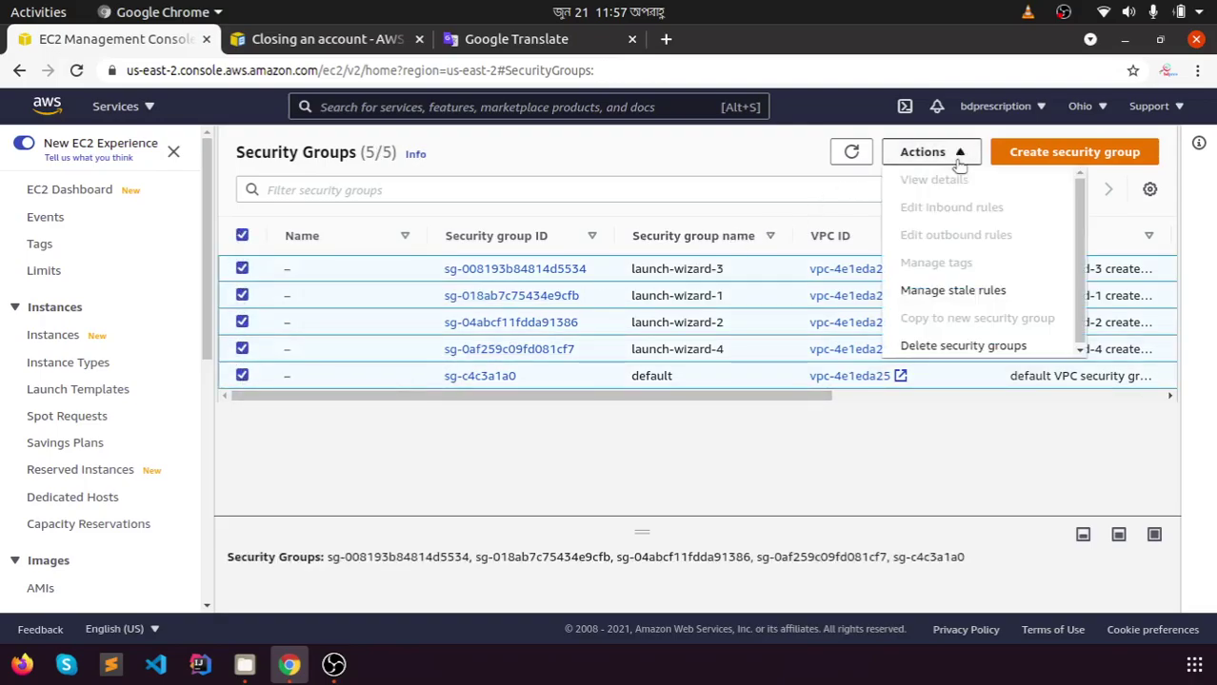
{"action": "left_click", "coordinate": [964, 347]}
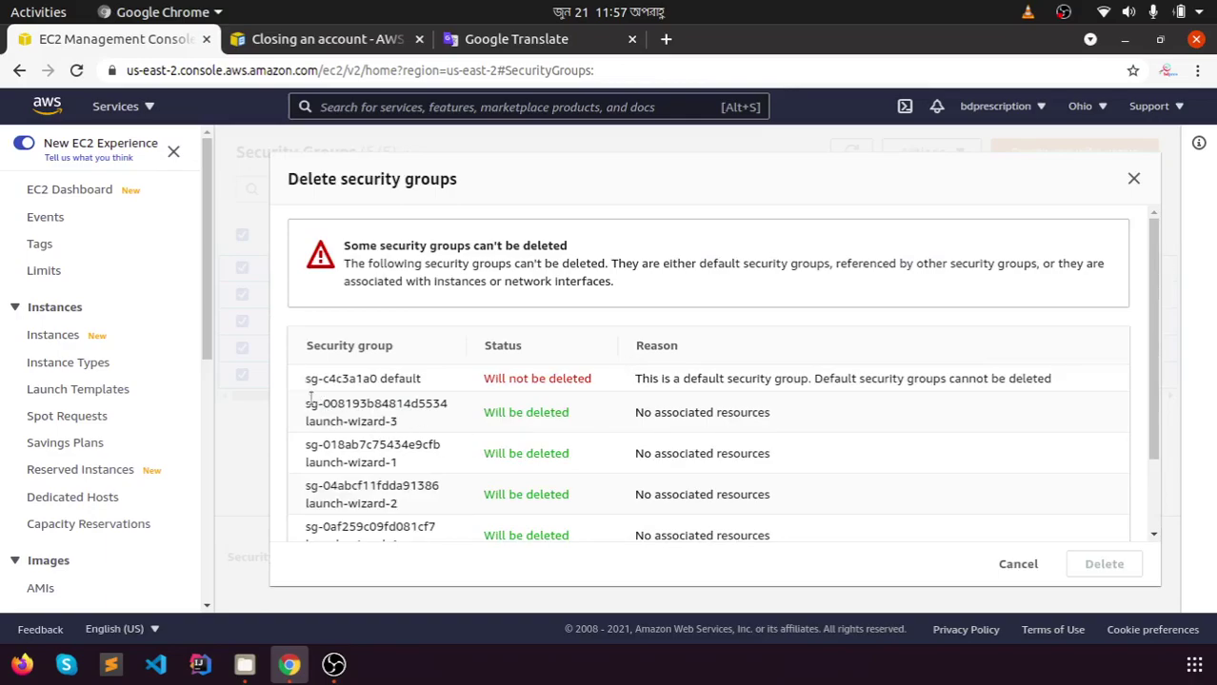
{"action": "double_click", "coordinate": [398, 379]}
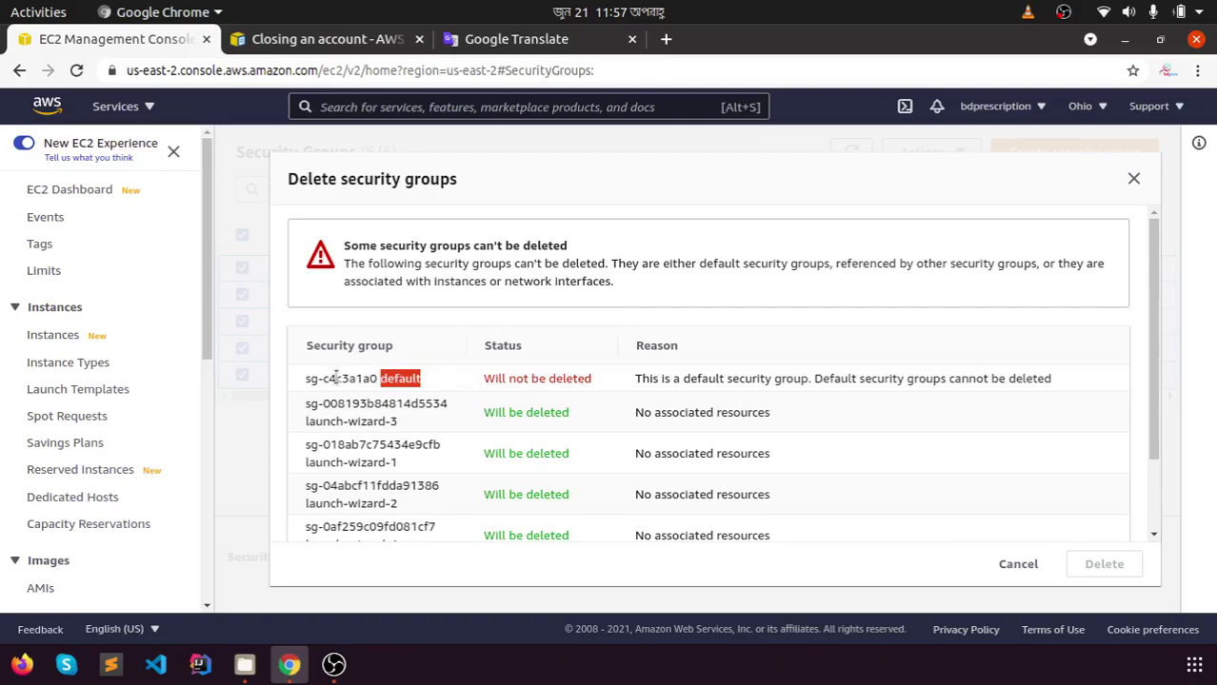
{"action": "left_click_drag", "start_coordinate": [309, 378], "coordinate": [371, 378]}
{"action": "left_click", "coordinate": [371, 378]}
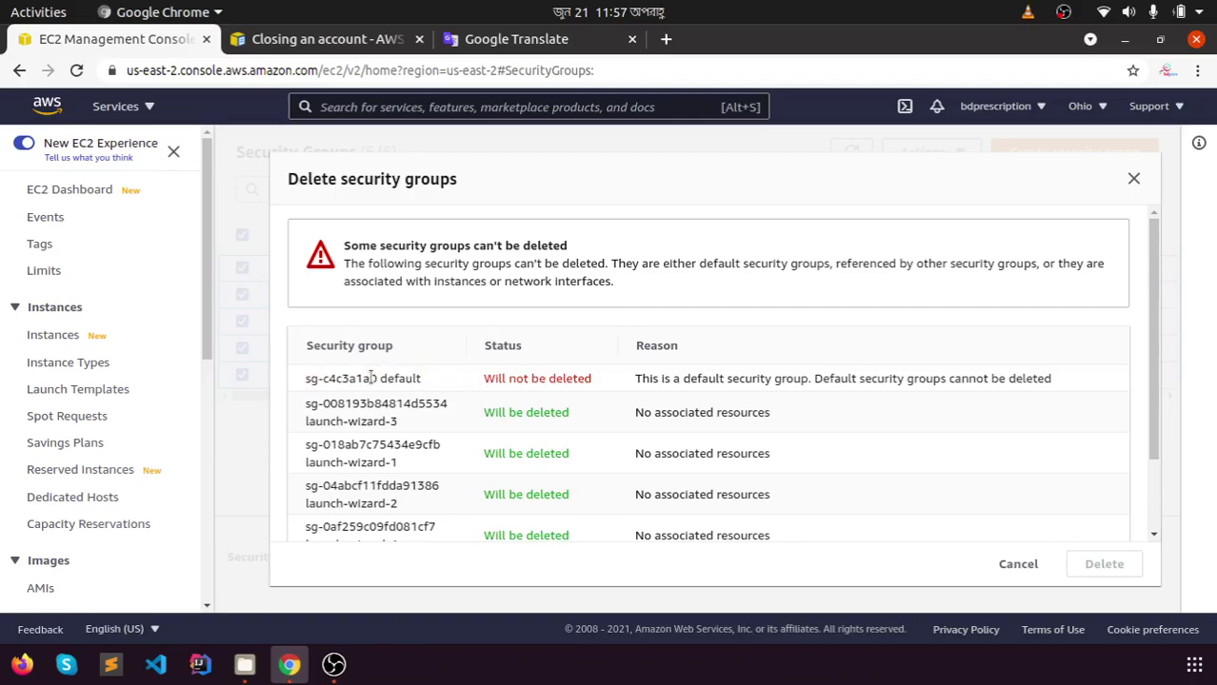
{"action": "left_click_drag", "start_coordinate": [310, 378], "coordinate": [426, 381]}
{"action": "left_click", "coordinate": [425, 381]}
{"action": "scroll", "coordinate": [960, 423], "scroll_direction": "down", "scroll_amount": 2}
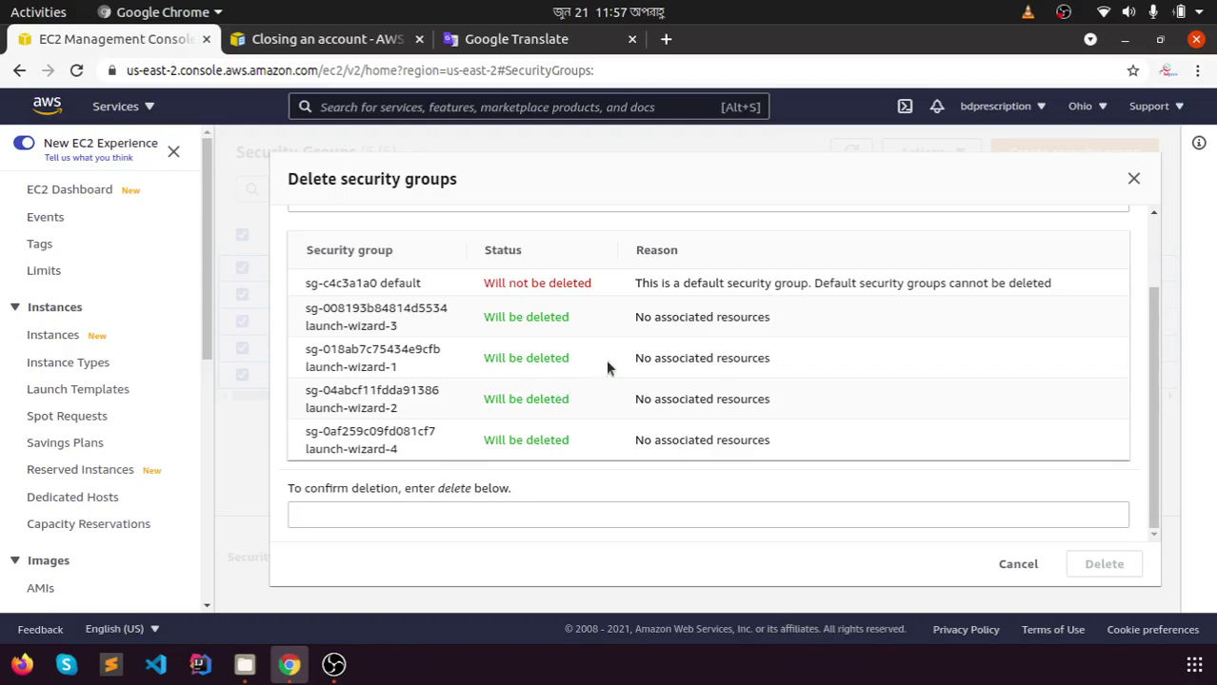
{"action": "left_click", "coordinate": [467, 506]}
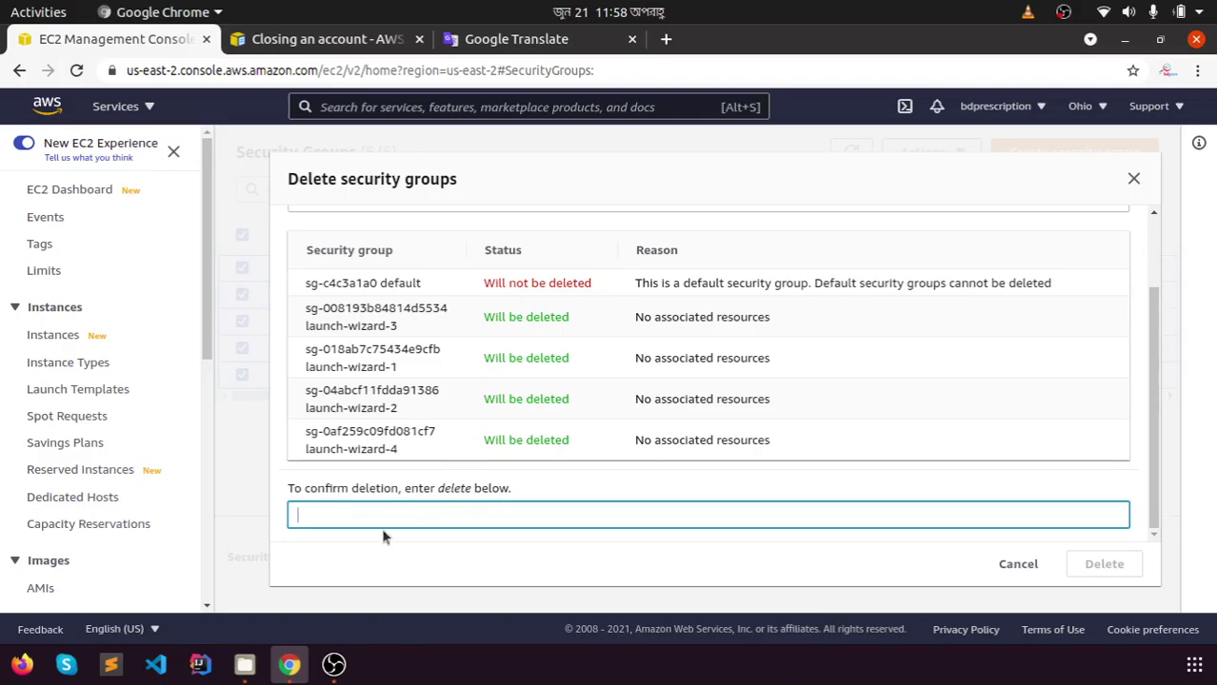
{"action": "type", "text": "DELETE"}
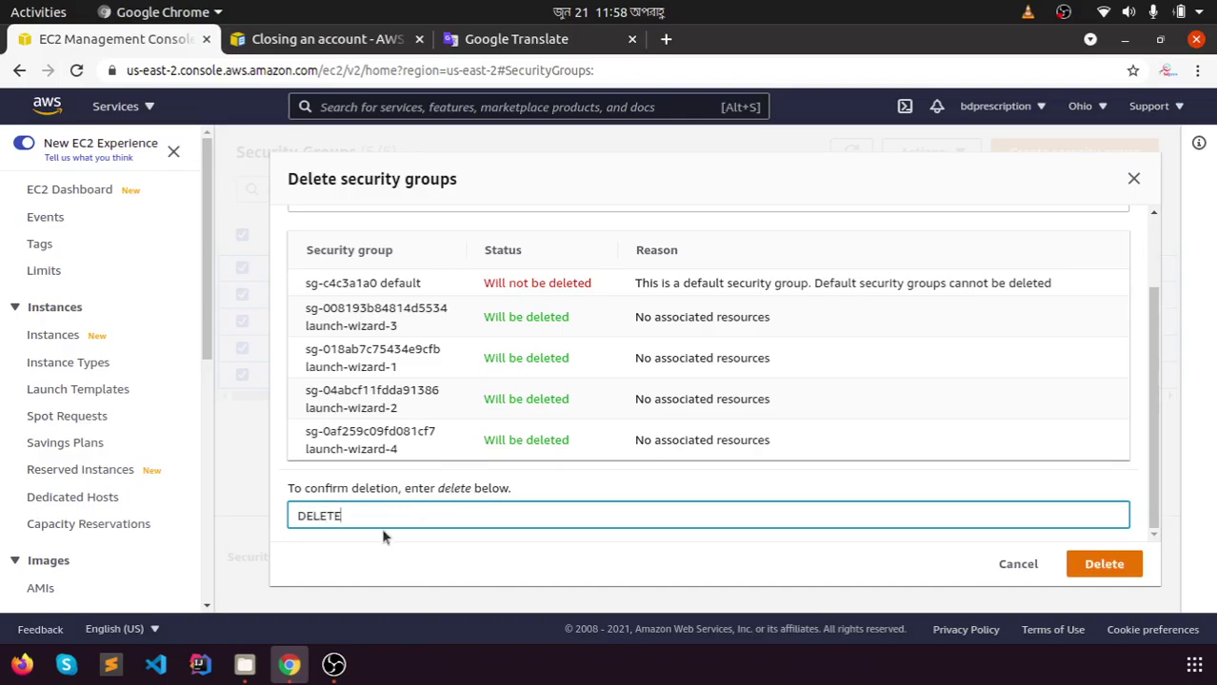
{"action": "scroll", "coordinate": [383, 537], "scroll_direction": "up", "scroll_amount": 1}
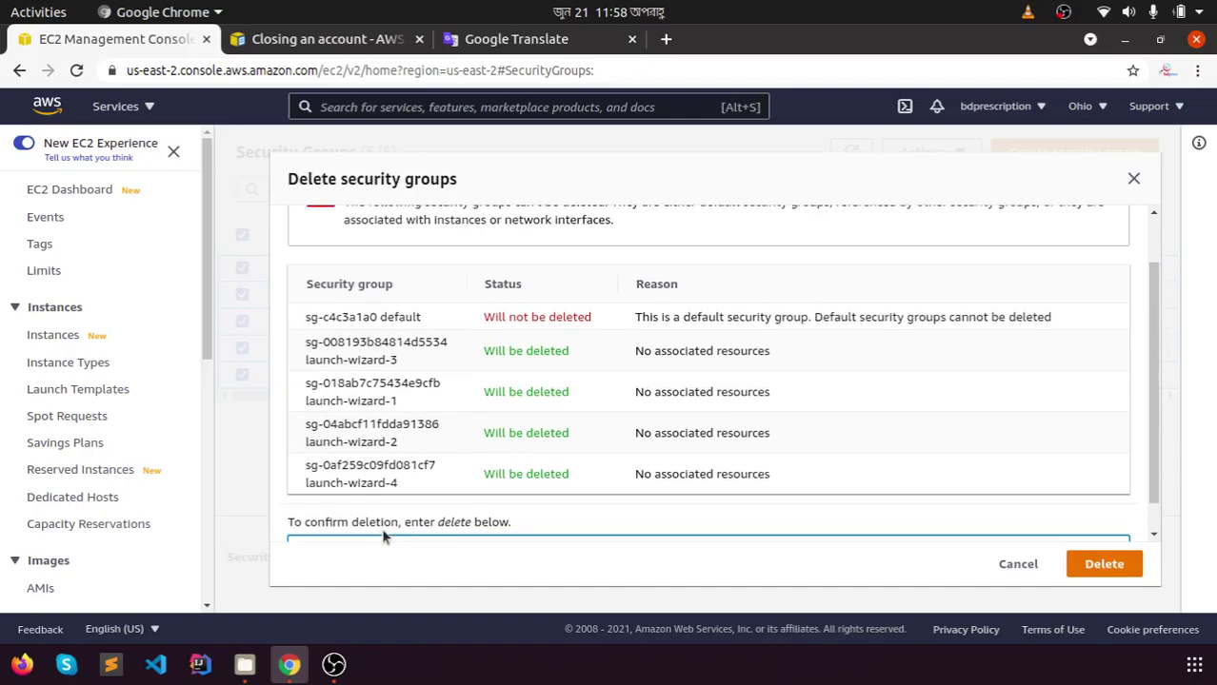
{"action": "scroll", "coordinate": [382, 537], "scroll_direction": "down", "scroll_amount": 1}
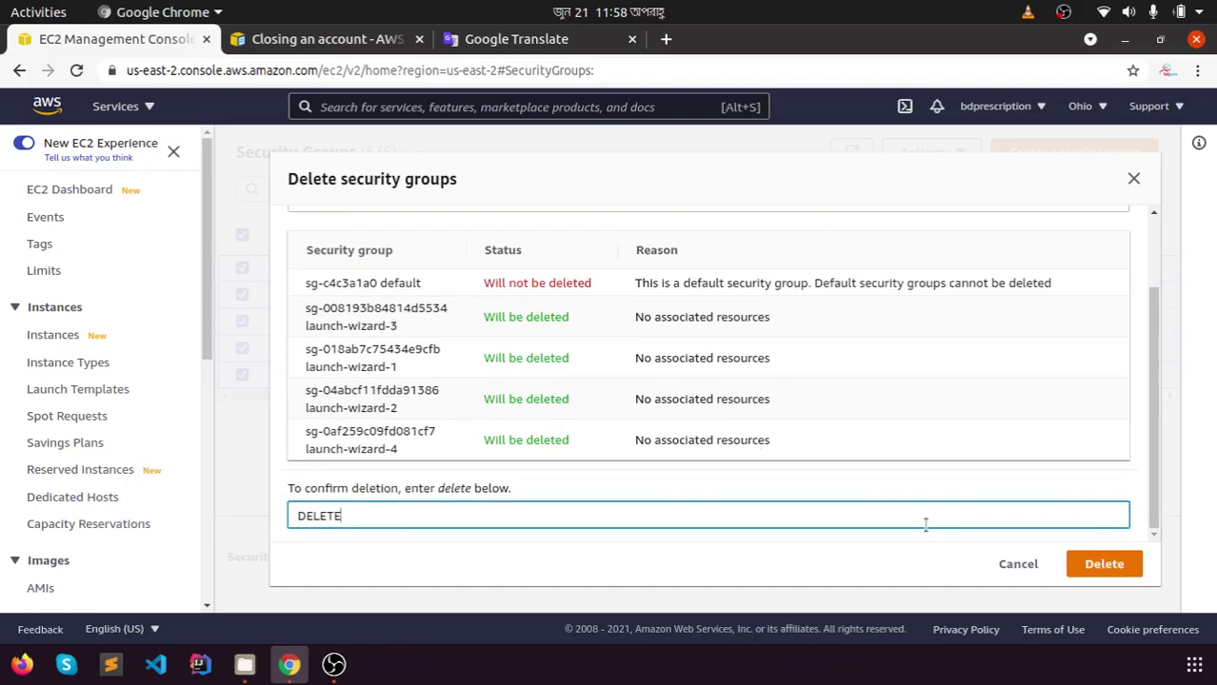
{"action": "left_click", "coordinate": [1104, 565]}
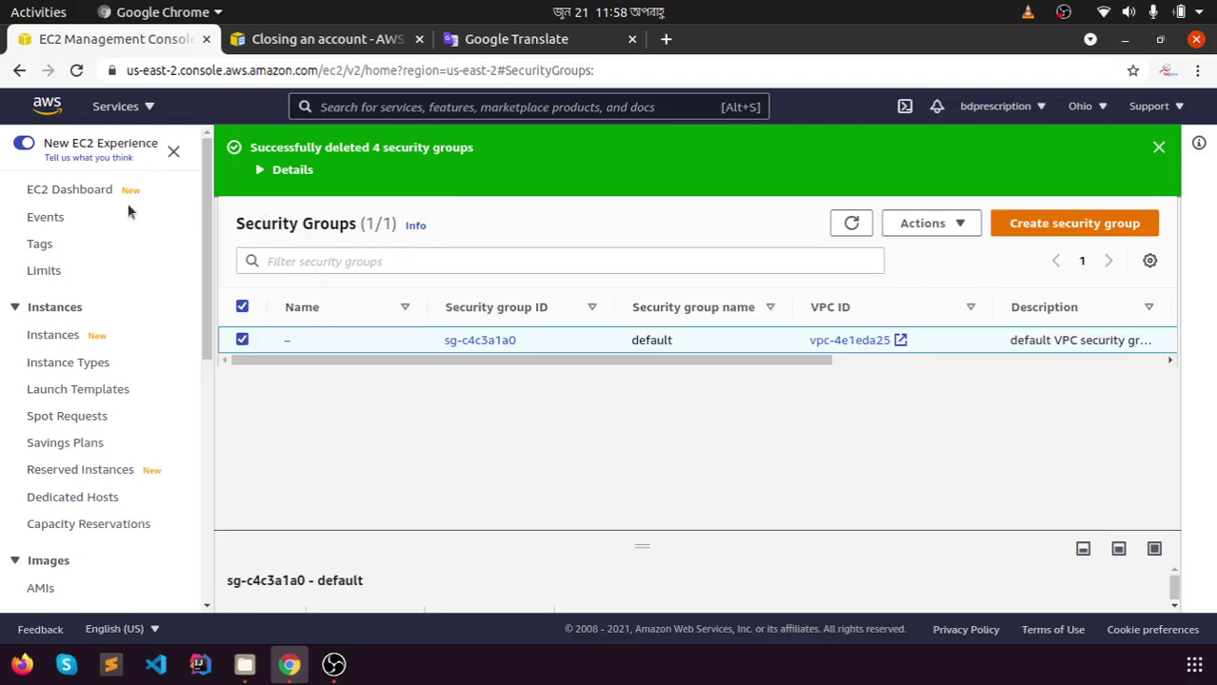
Return to the EC2 dashboard, reload it and check the remaining EC2 resources in the Ohio region
{"action": "left_click", "coordinate": [81, 198]}
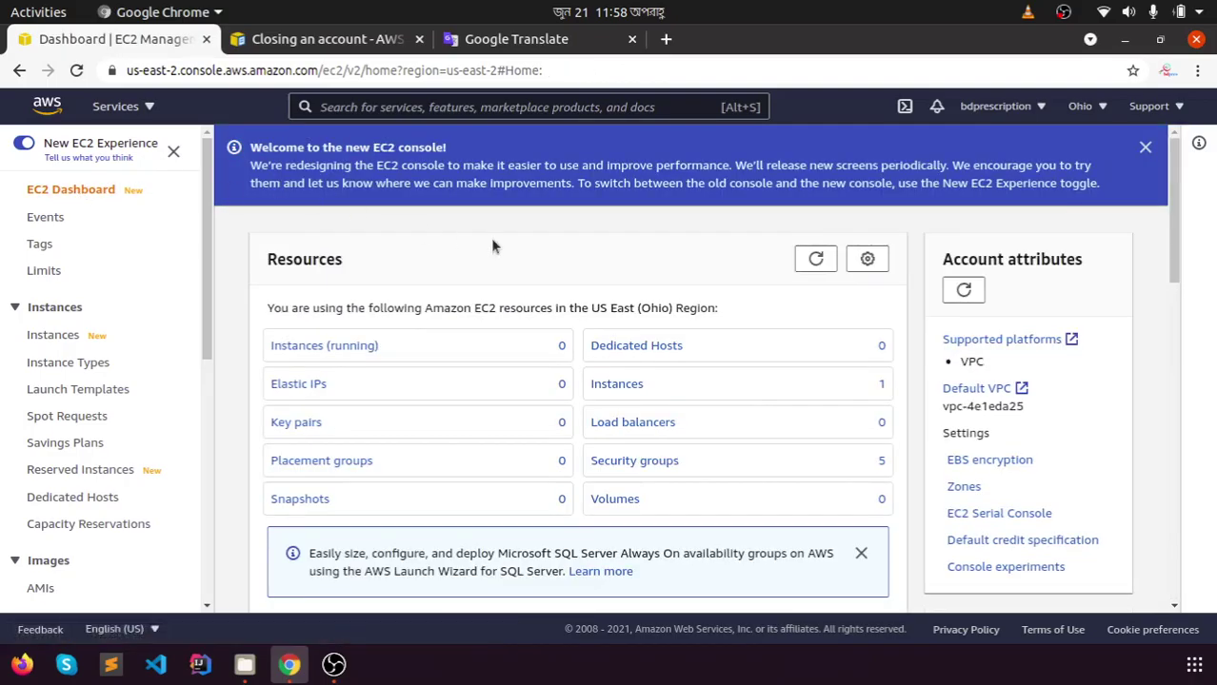
{"action": "left_click", "coordinate": [76, 71]}
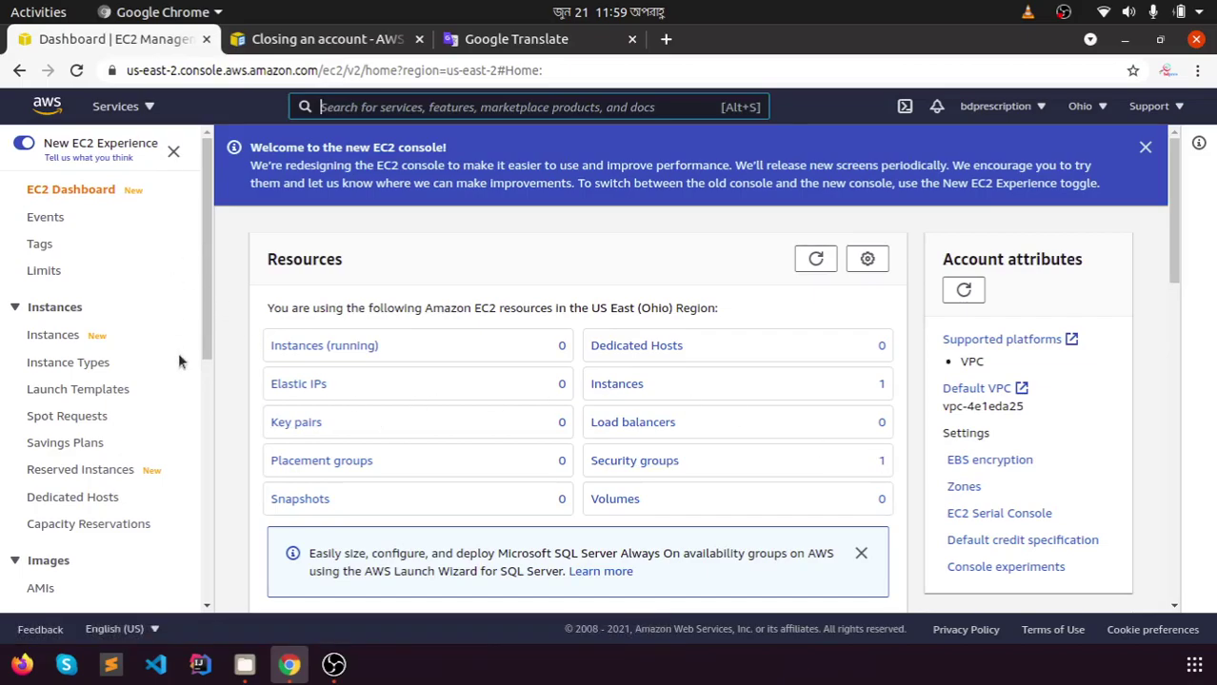
{"action": "scroll", "coordinate": [178, 359], "scroll_direction": "down", "scroll_amount": 5}
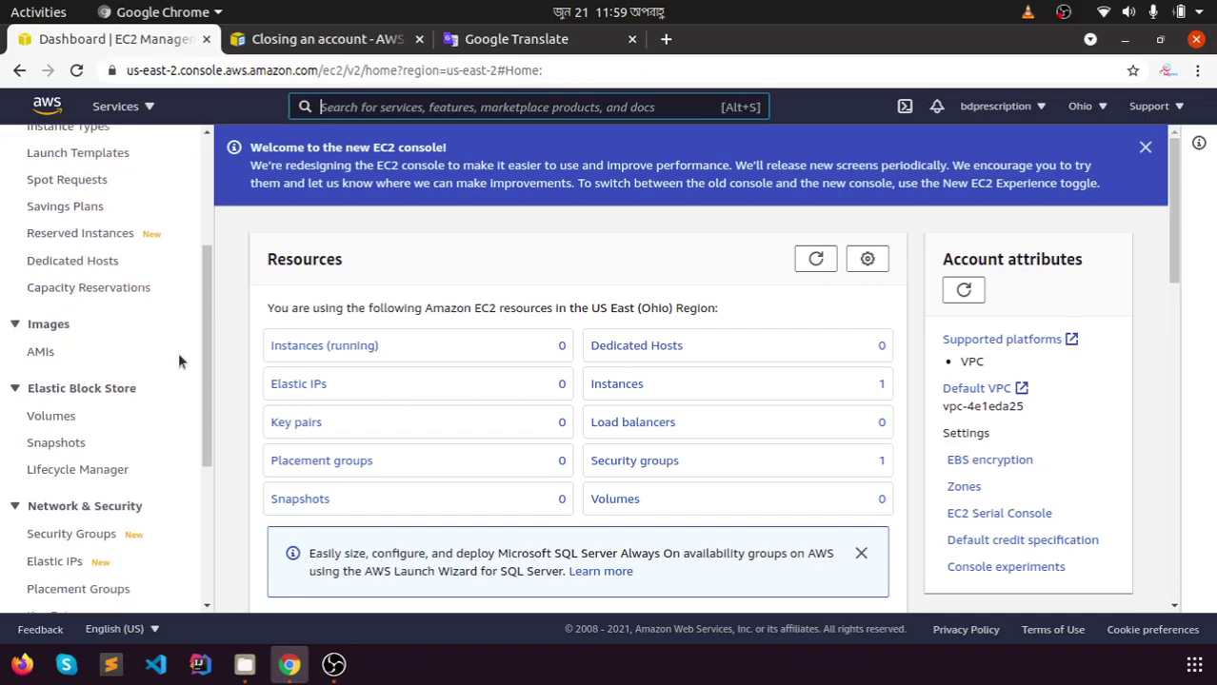
{"action": "scroll", "coordinate": [178, 359], "scroll_direction": "down", "scroll_amount": 5}
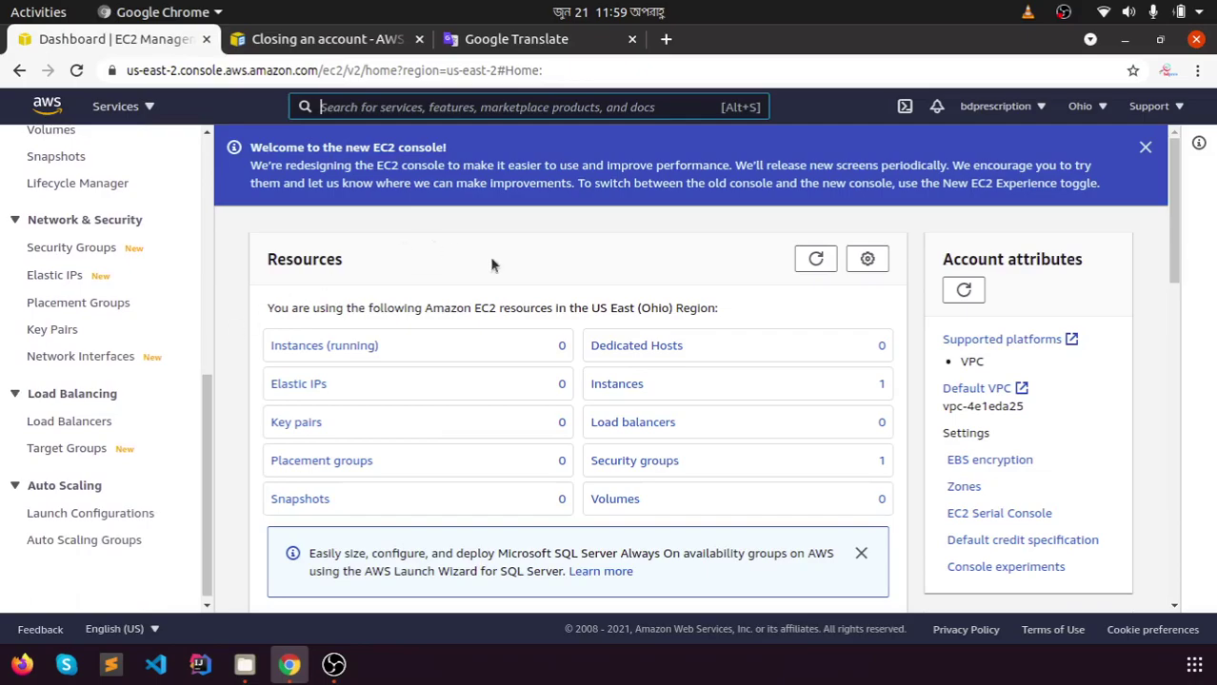
{"action": "scroll", "coordinate": [59, 278], "scroll_direction": "up", "scroll_amount": 4}
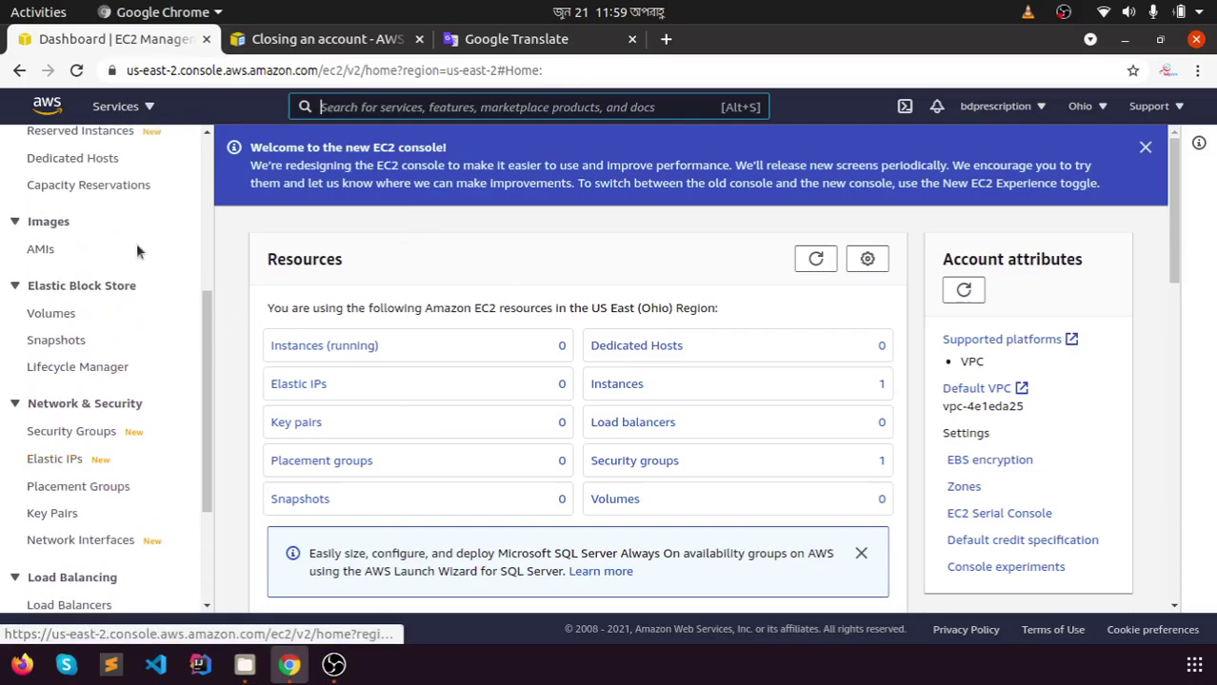
Open the Billing dashboard again and examine the spend summary and the month-to-date spend by service
{"action": "left_click", "coordinate": [1034, 113]}
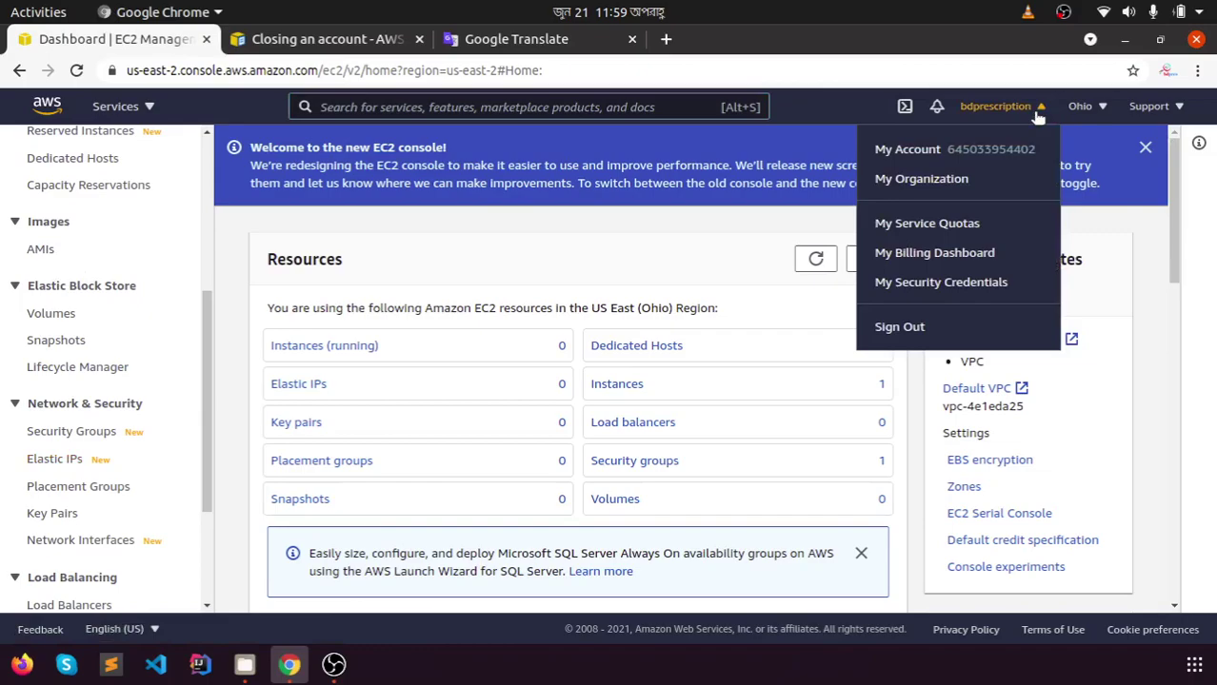
{"action": "left_click", "coordinate": [922, 253]}
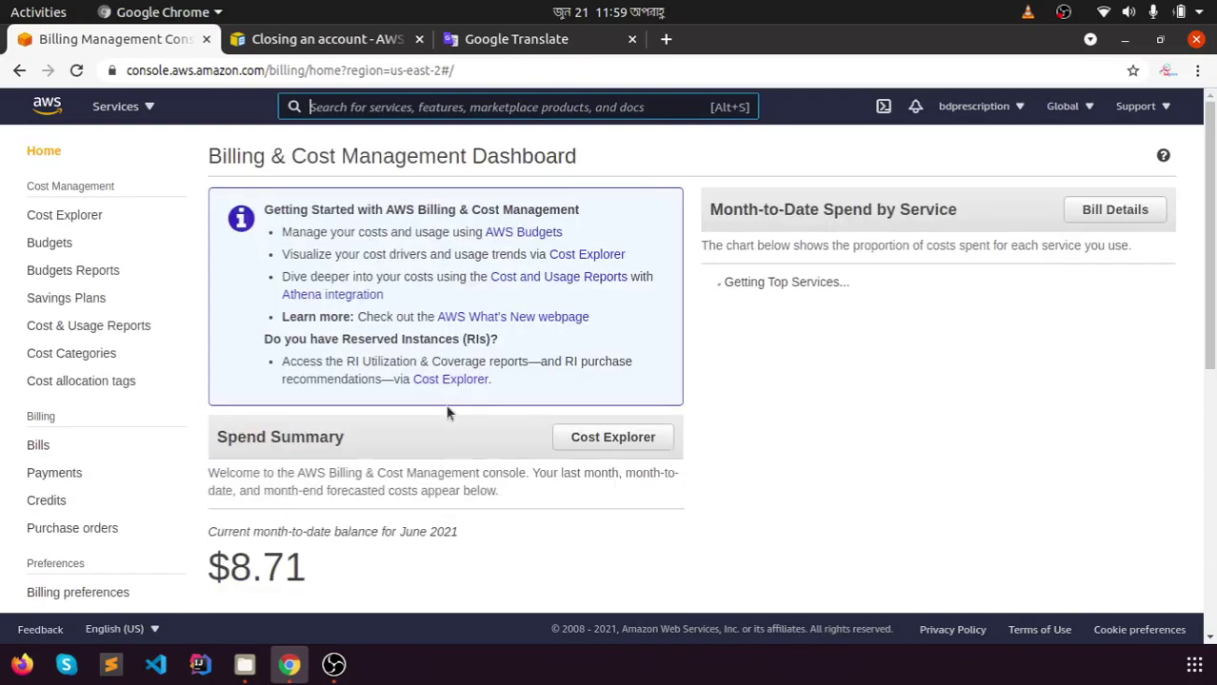
{"action": "scroll", "coordinate": [448, 413], "scroll_direction": "down", "scroll_amount": 5}
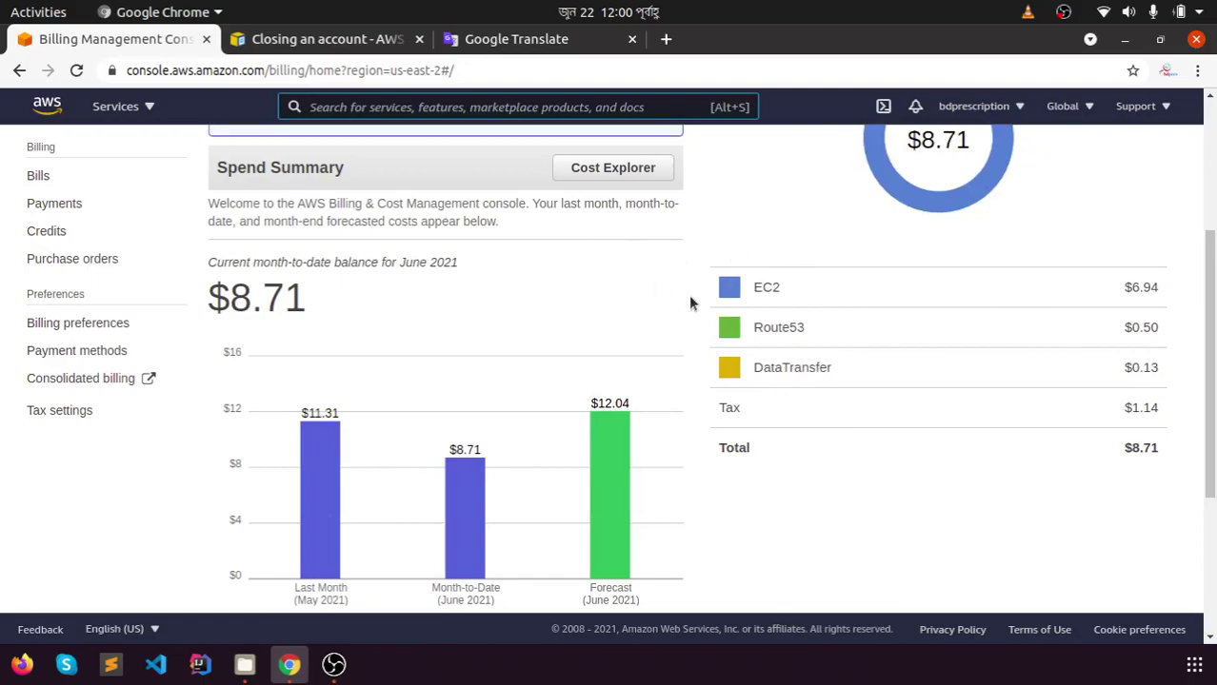
Copy the service name "Route53" from the spend list, search the console for it and open the Route 53 service
{"action": "left_click_drag", "start_coordinate": [777, 326], "coordinate": [812, 335]}
{"action": "double_click", "coordinate": [795, 330]}
{"action": "key", "text": "ctrl+c"}
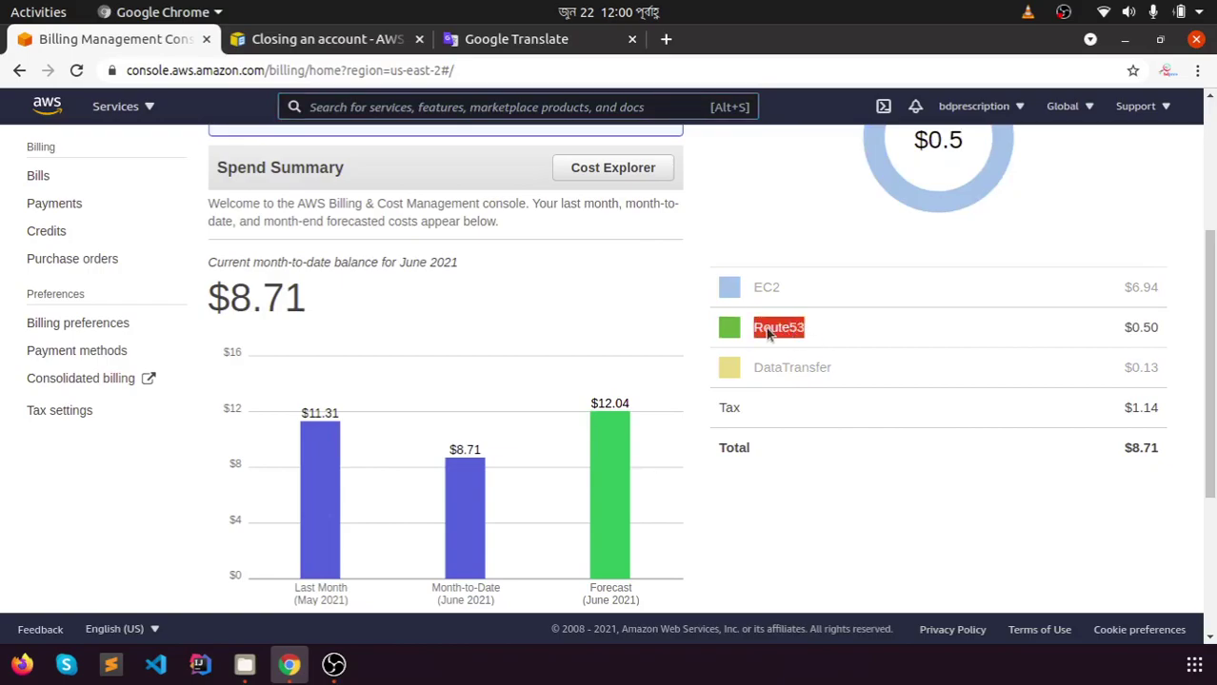
{"action": "left_click", "coordinate": [565, 105]}
{"action": "key", "text": "ctrl+v"}
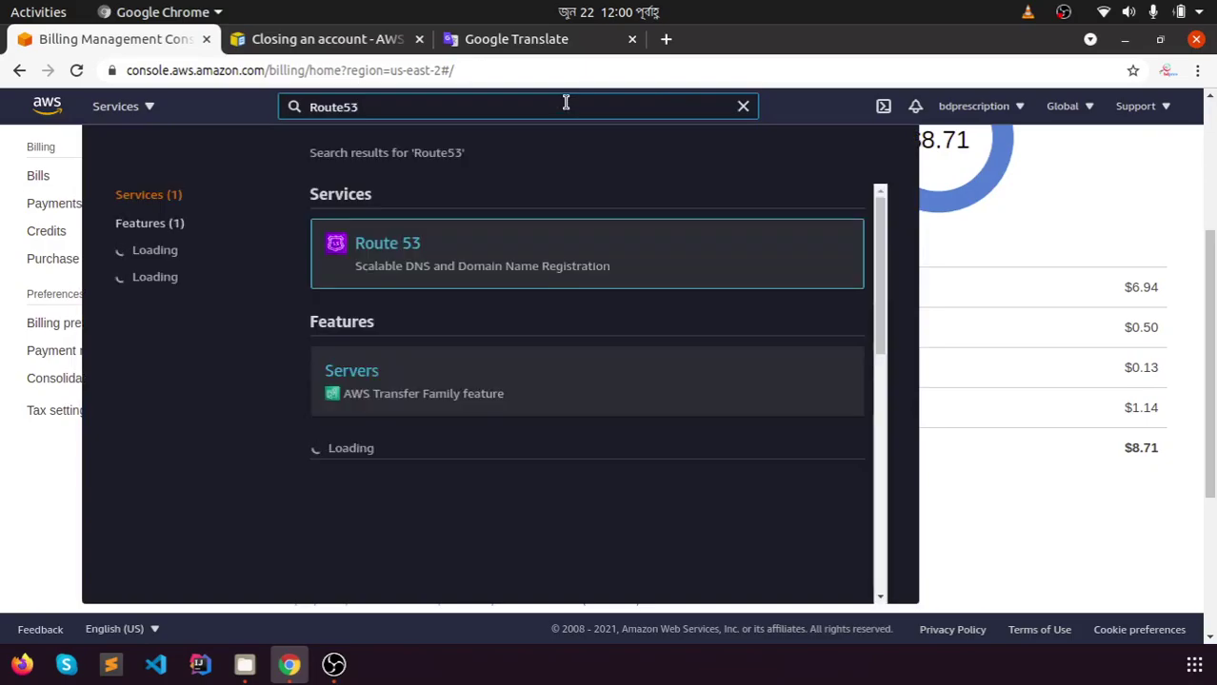
{"action": "left_click", "coordinate": [376, 250]}
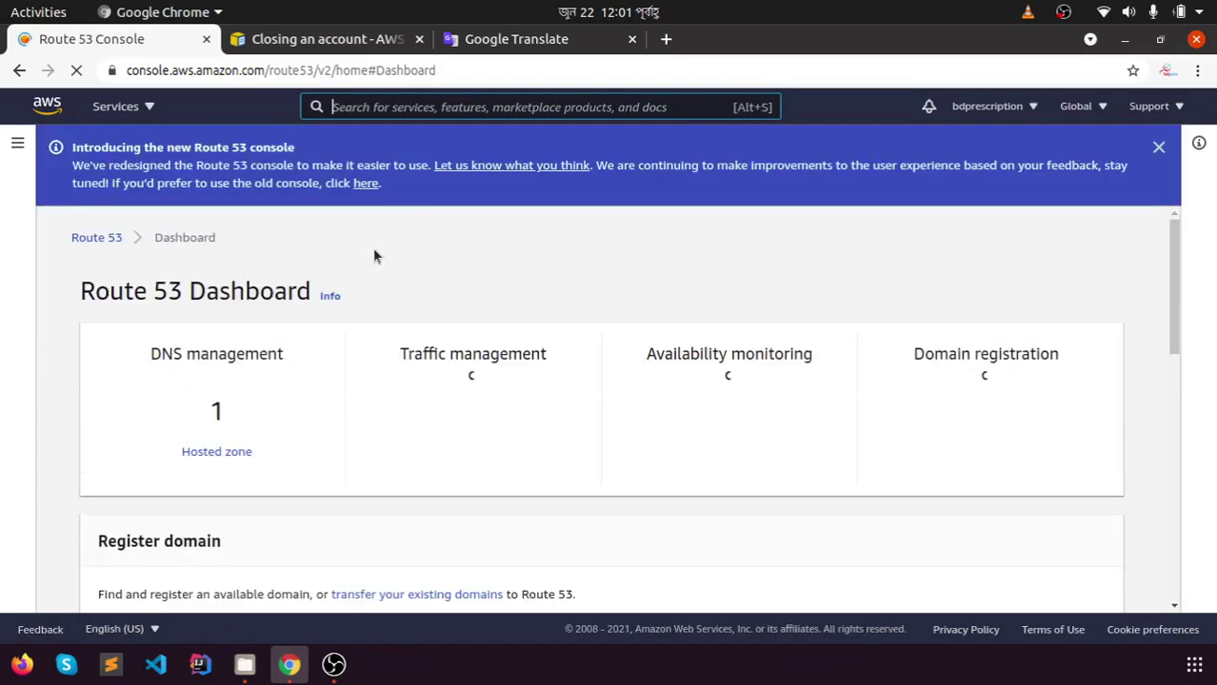
Look over the Route 53 dashboard and open its list of hosted zones
{"action": "scroll", "coordinate": [378, 328], "scroll_direction": "down", "scroll_amount": 3}
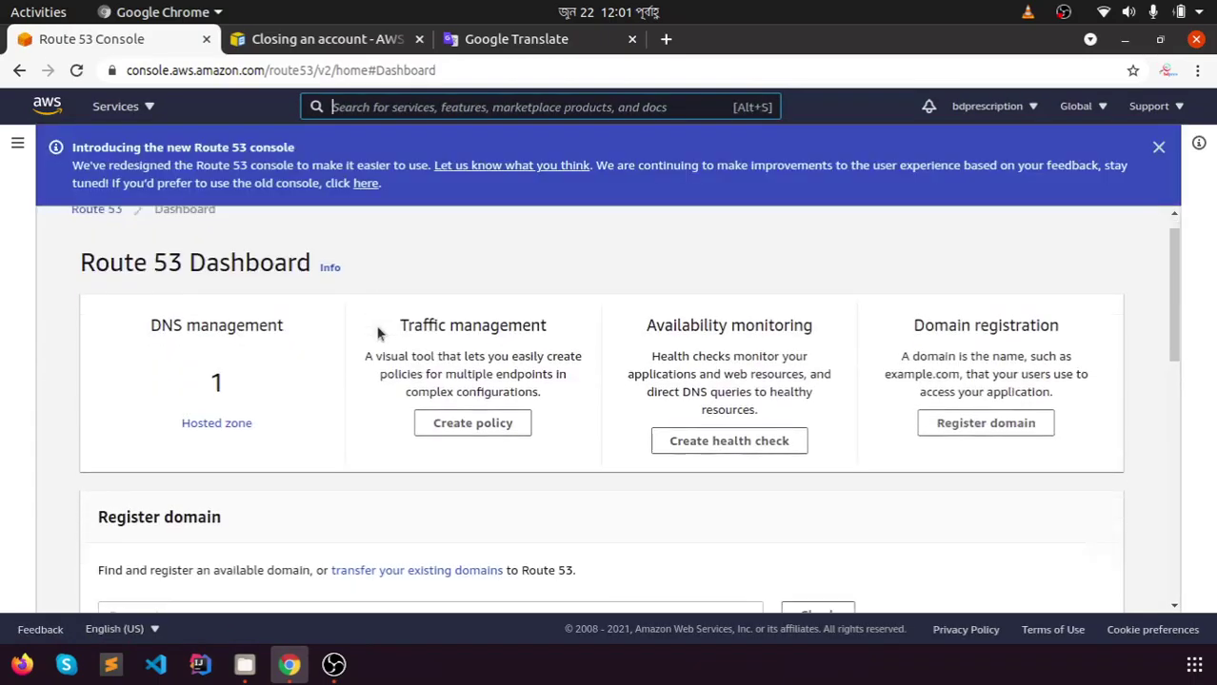
{"action": "scroll", "coordinate": [378, 329], "scroll_direction": "down", "scroll_amount": 2}
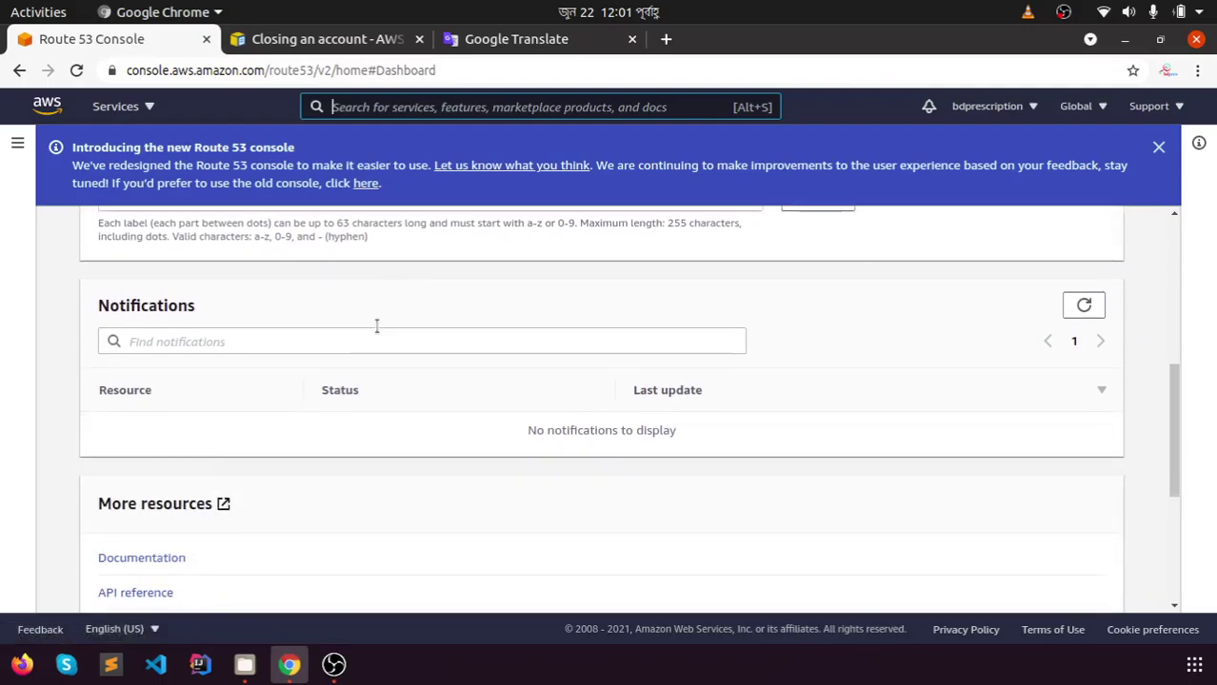
{"action": "scroll", "coordinate": [378, 329], "scroll_direction": "down", "scroll_amount": 2}
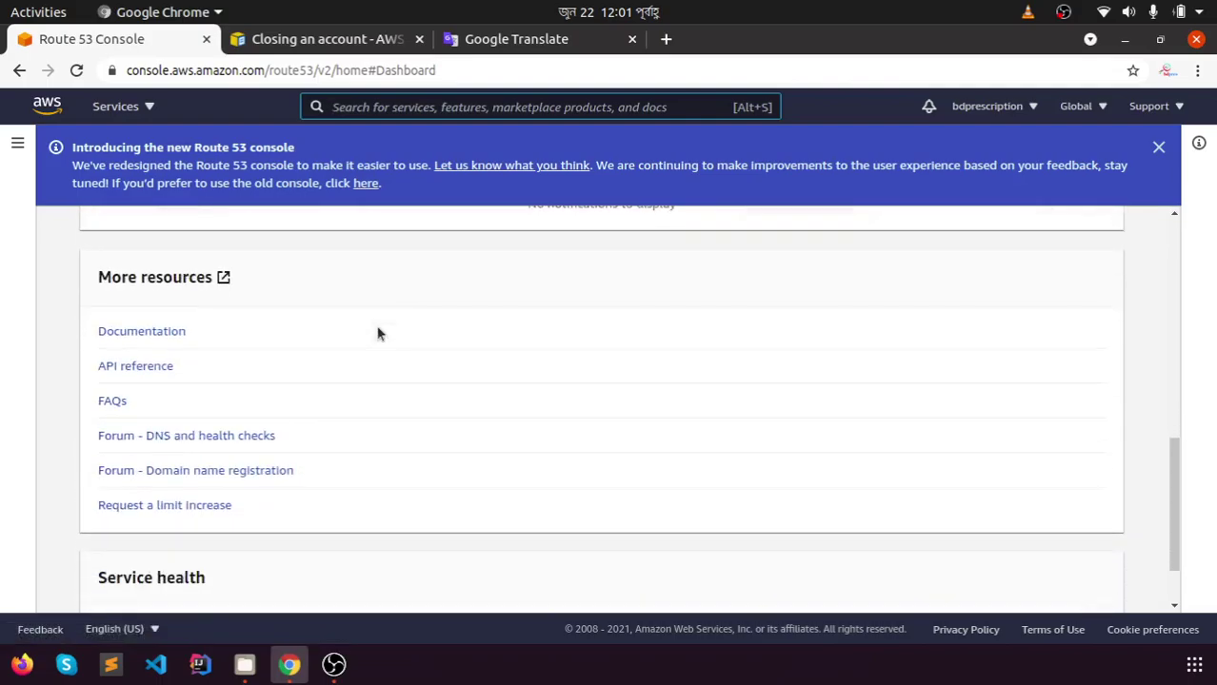
{"action": "scroll", "coordinate": [377, 328], "scroll_direction": "up", "scroll_amount": 7}
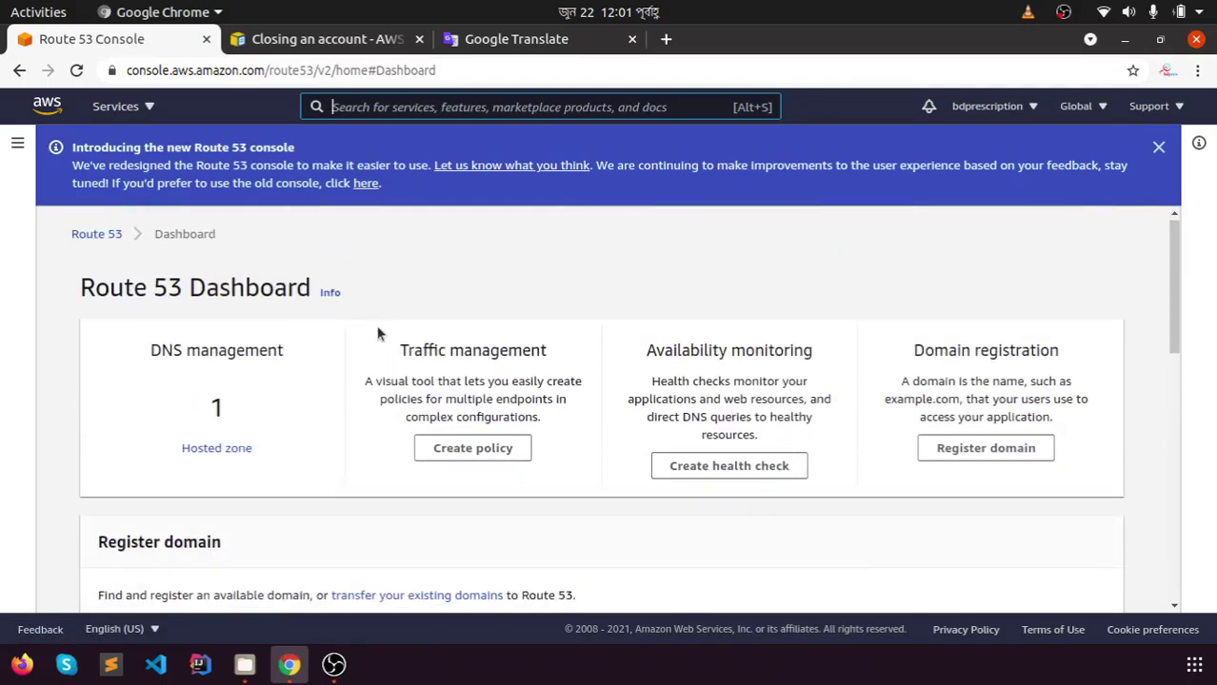
{"action": "left_click", "coordinate": [215, 448]}
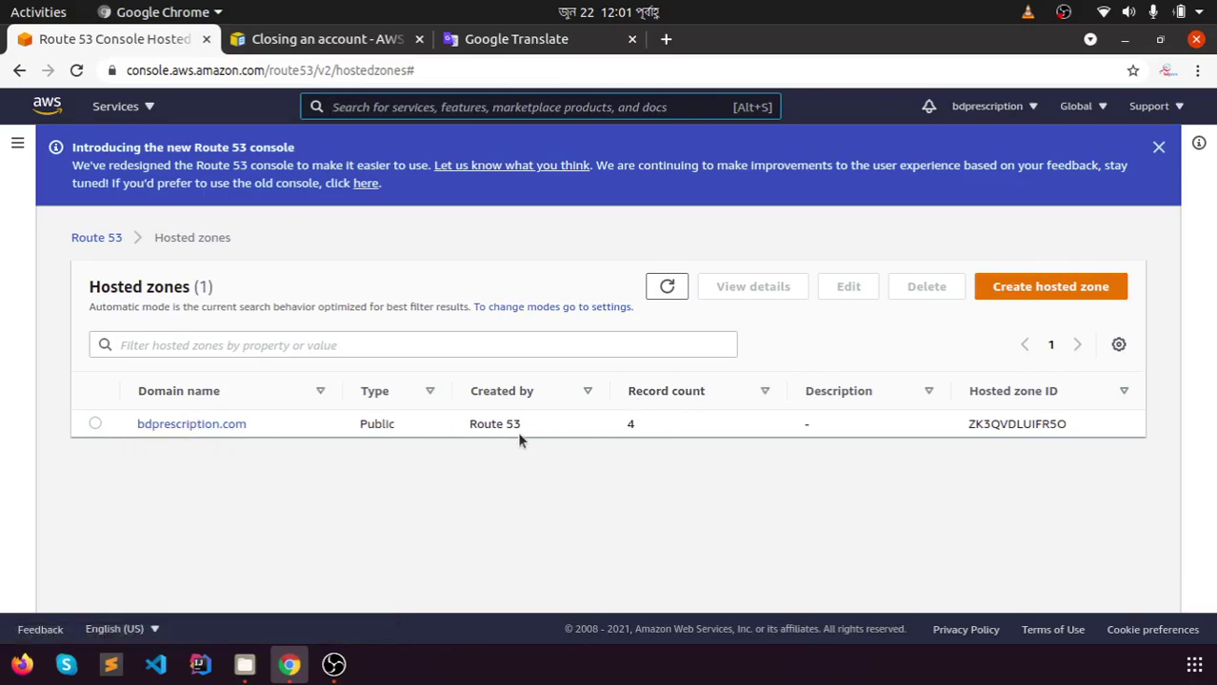
Open the bdprescription.com hosted zone, review its DNS records and select all of them
{"action": "left_click", "coordinate": [177, 425]}
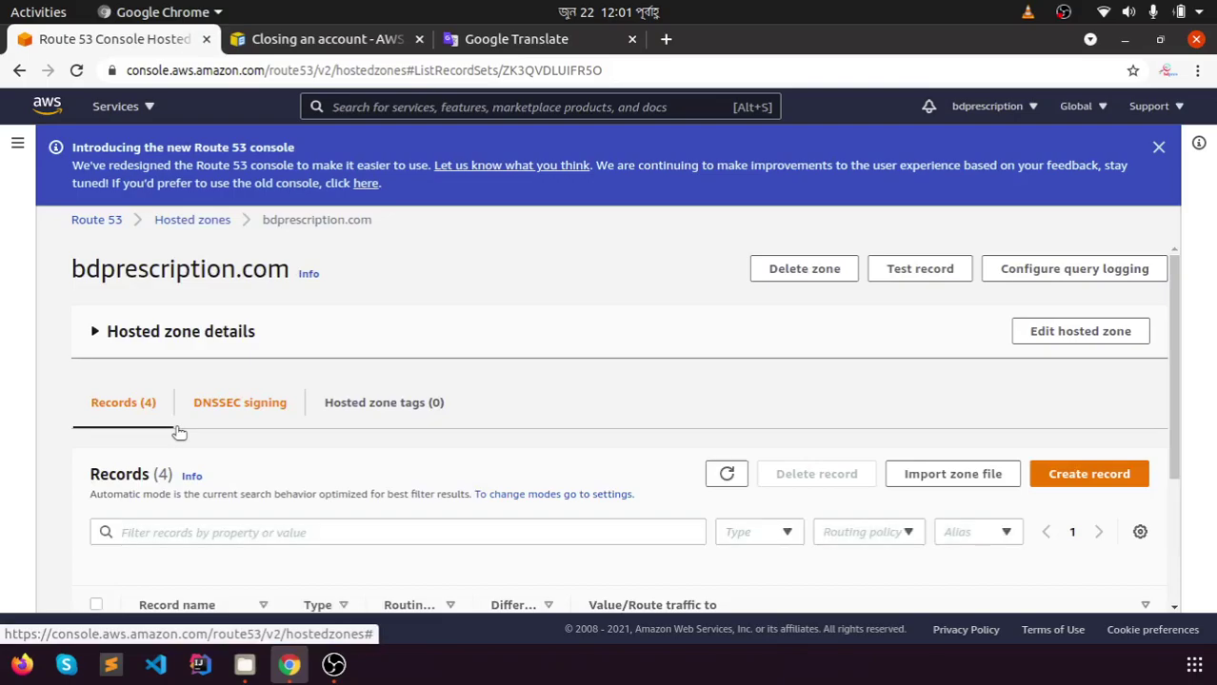
{"action": "scroll", "coordinate": [179, 433], "scroll_direction": "down", "scroll_amount": 4}
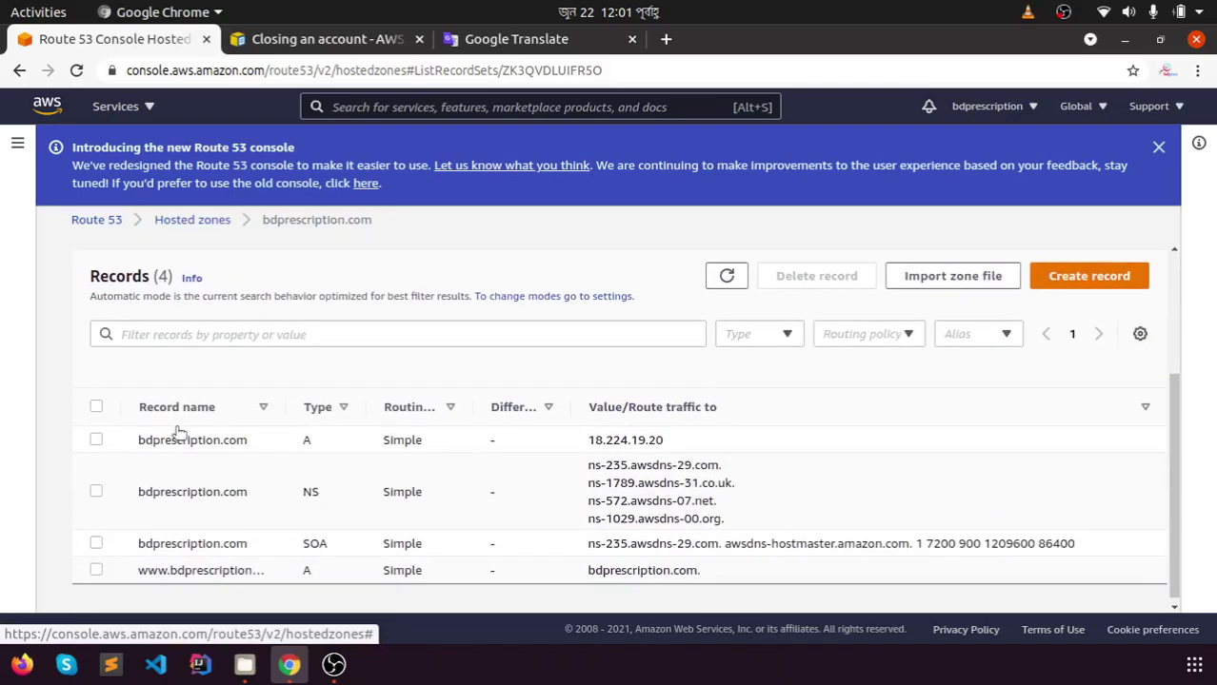
{"action": "scroll", "coordinate": [342, 428], "scroll_direction": "down", "scroll_amount": 1}
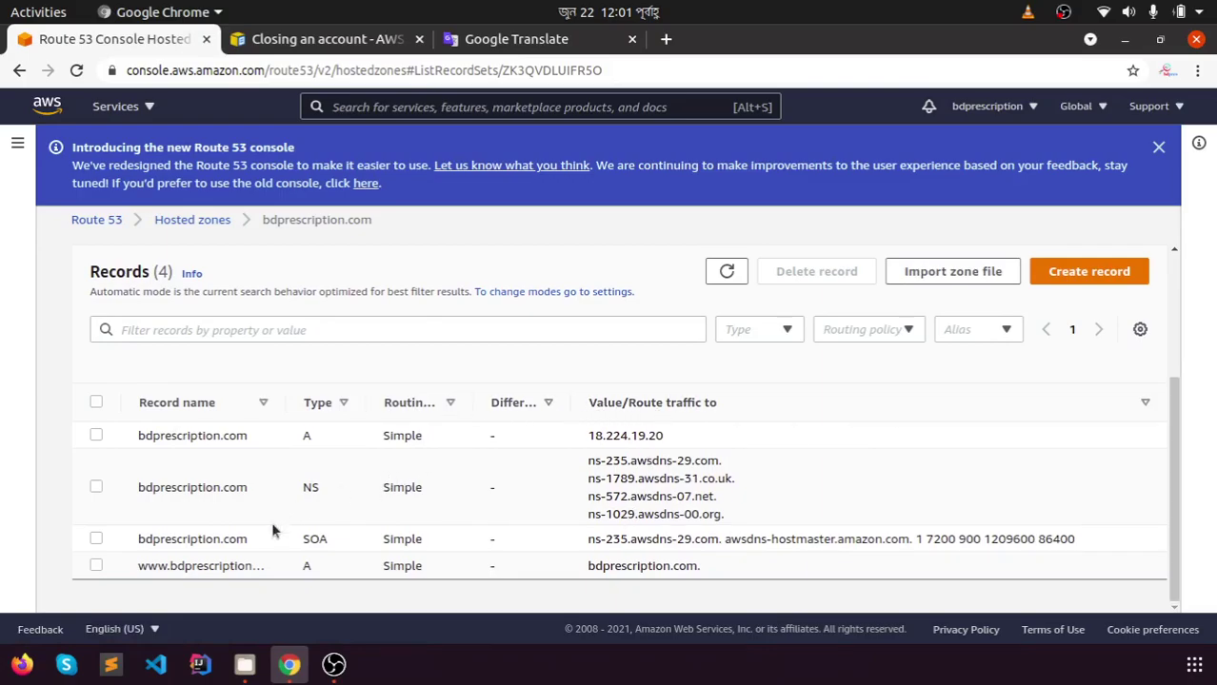
{"action": "left_click", "coordinate": [96, 402]}
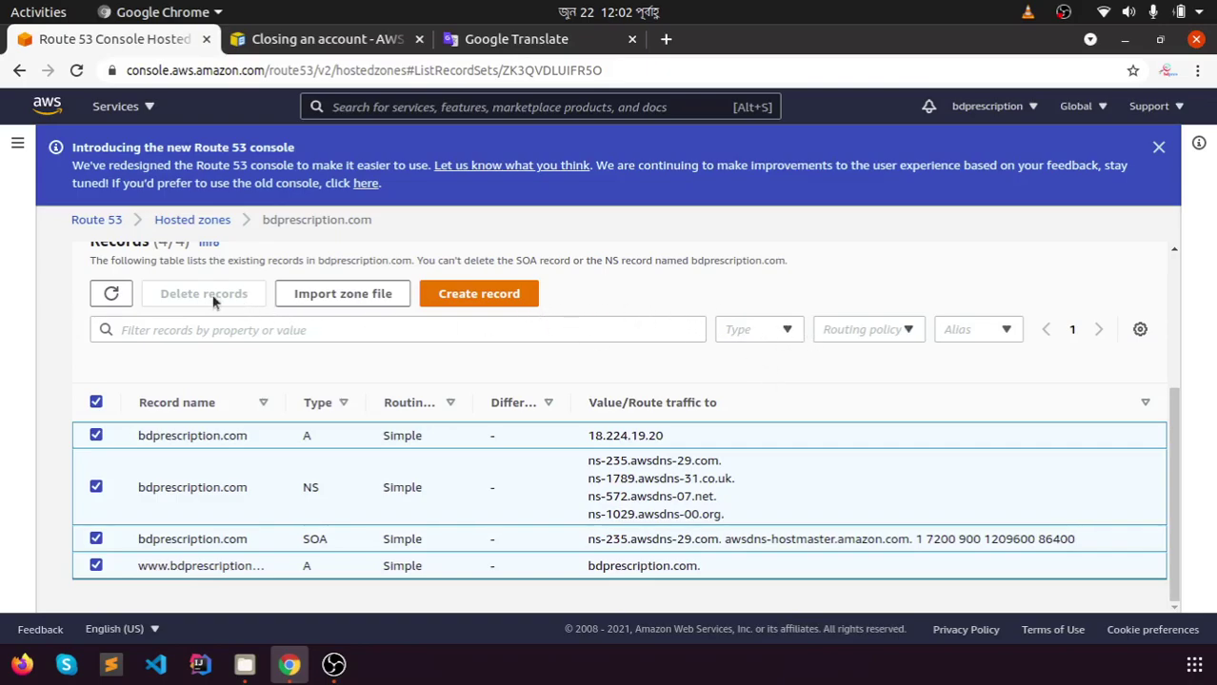
{"action": "scroll", "coordinate": [195, 305], "scroll_direction": "up", "scroll_amount": 4}
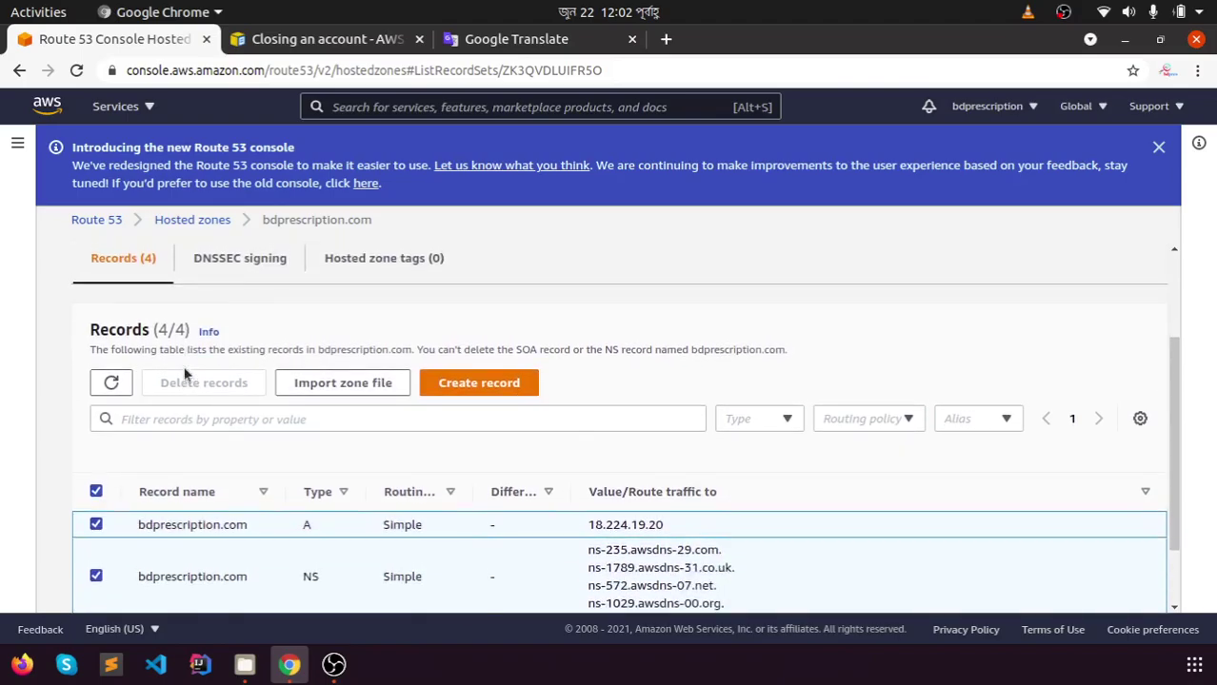
{"action": "scroll", "coordinate": [183, 375], "scroll_direction": "up", "scroll_amount": 1}
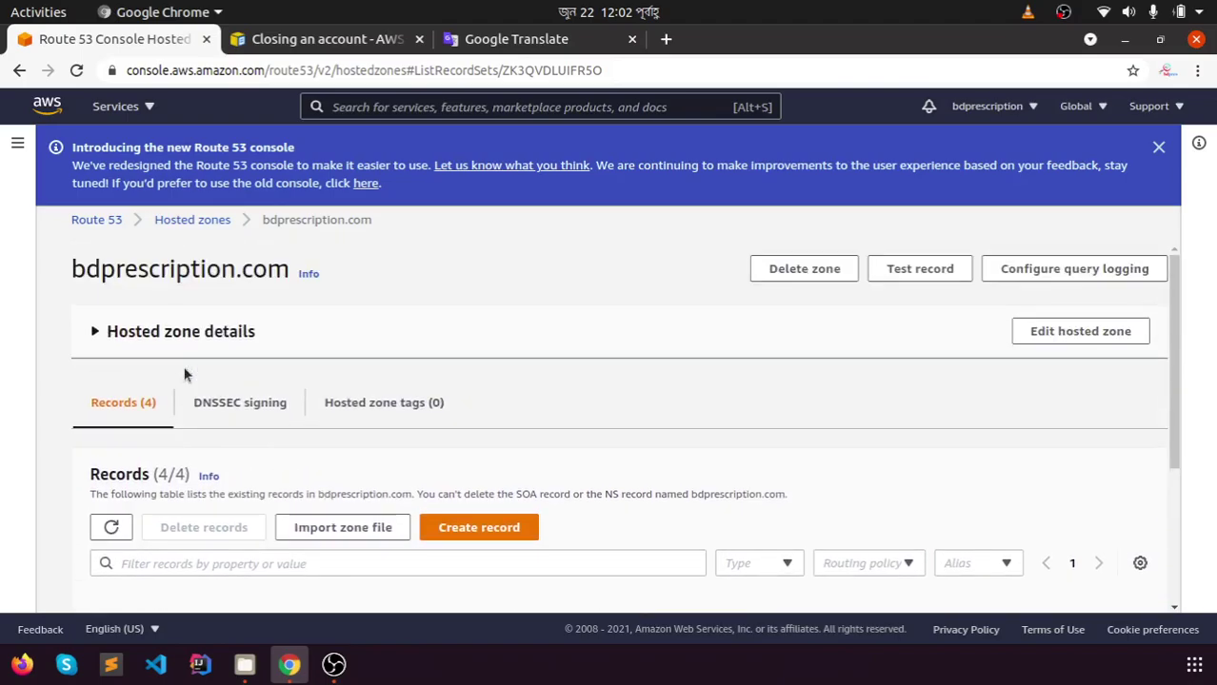
Delete only the bdprescription.com A record from the hosted zone
{"action": "scroll", "coordinate": [183, 375], "scroll_direction": "down", "scroll_amount": 5}
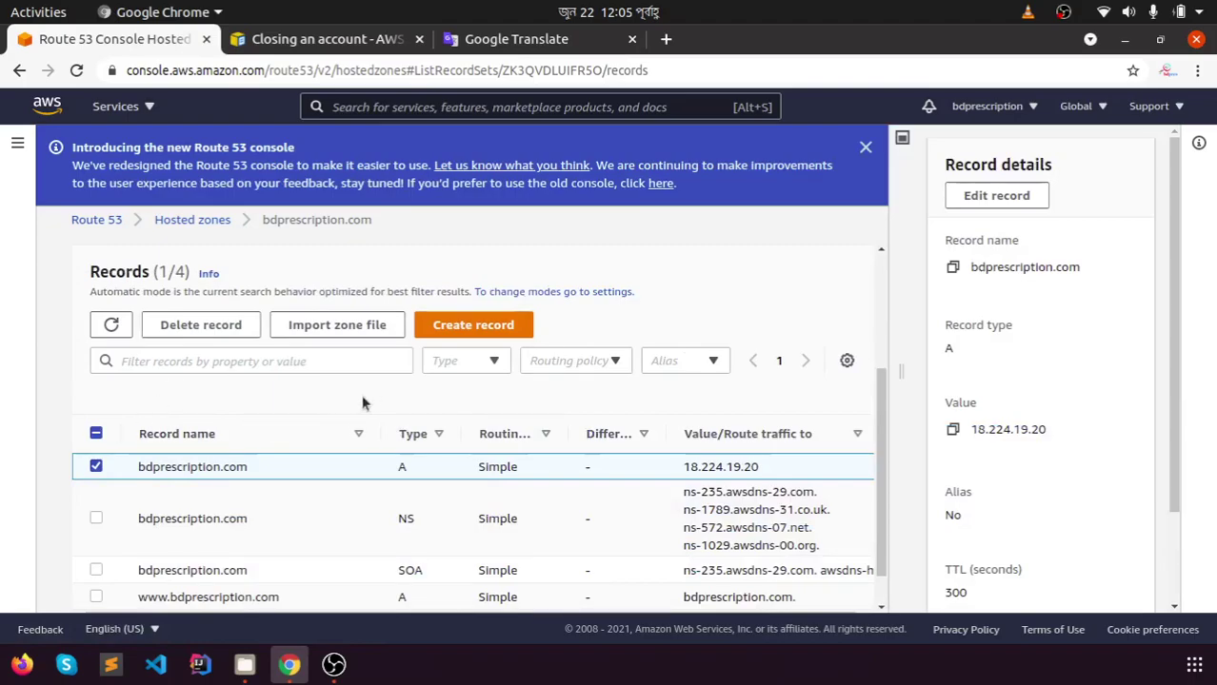
{"action": "left_click", "coordinate": [190, 325]}
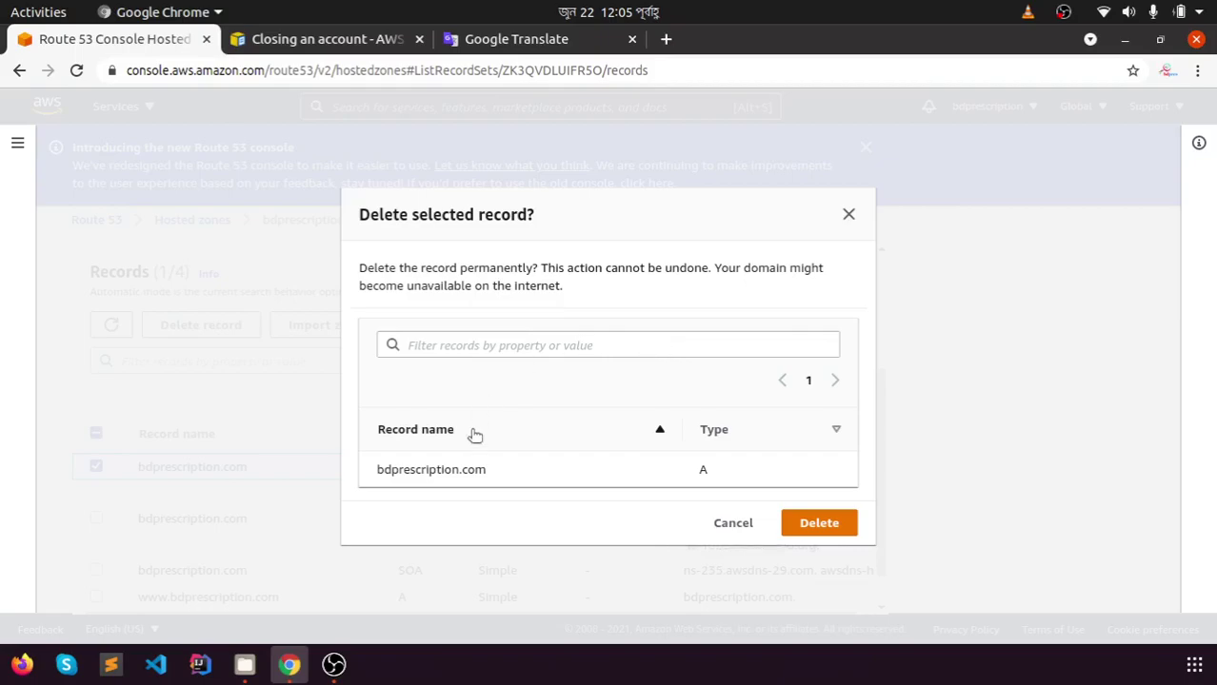
{"action": "left_click", "coordinate": [819, 526]}
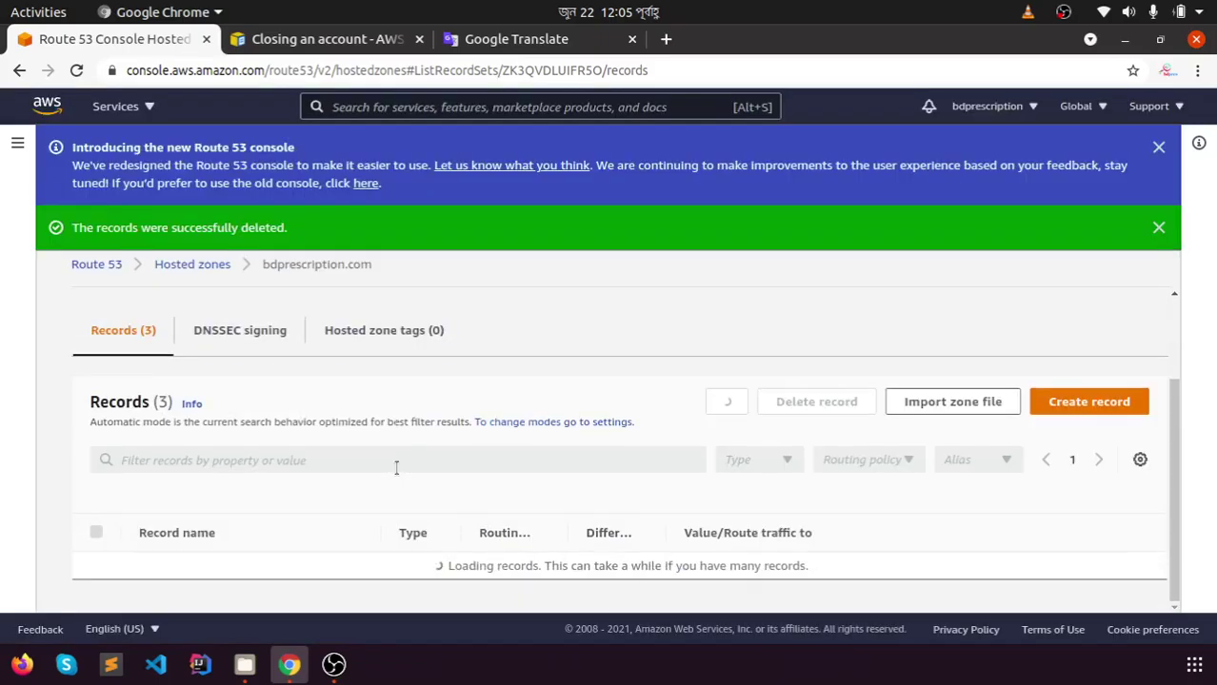
{"action": "scroll", "coordinate": [398, 467], "scroll_direction": "down", "scroll_amount": 2}
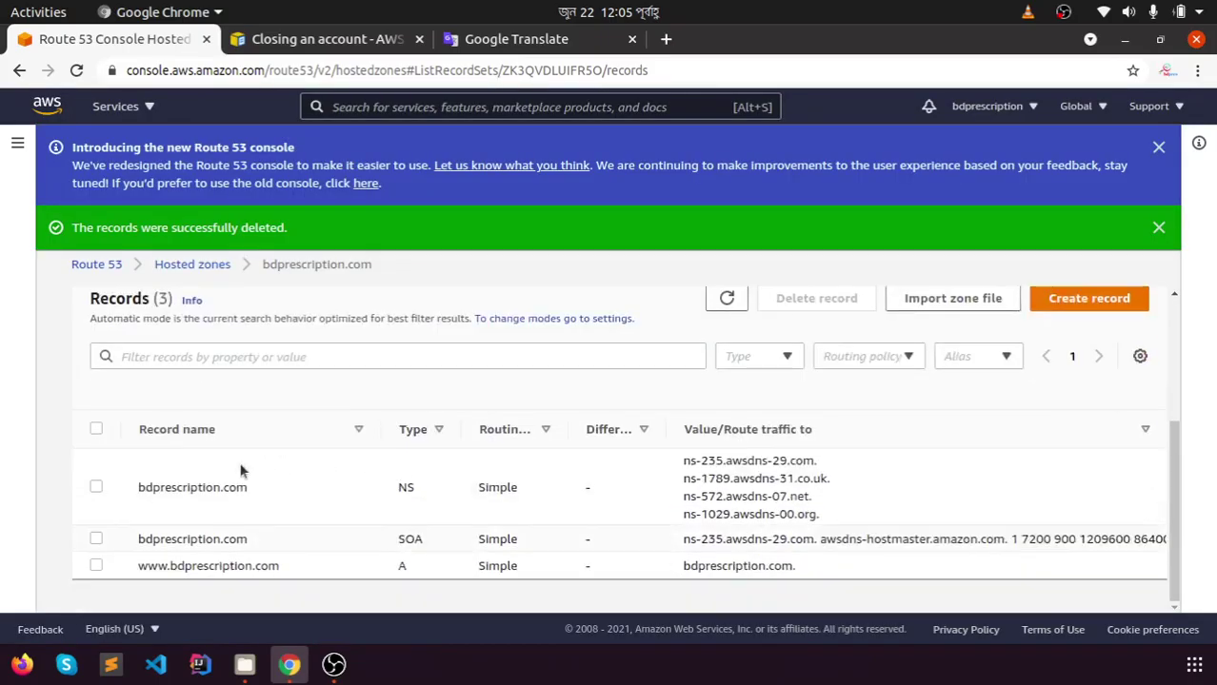
{"action": "left_click", "coordinate": [96, 489]}
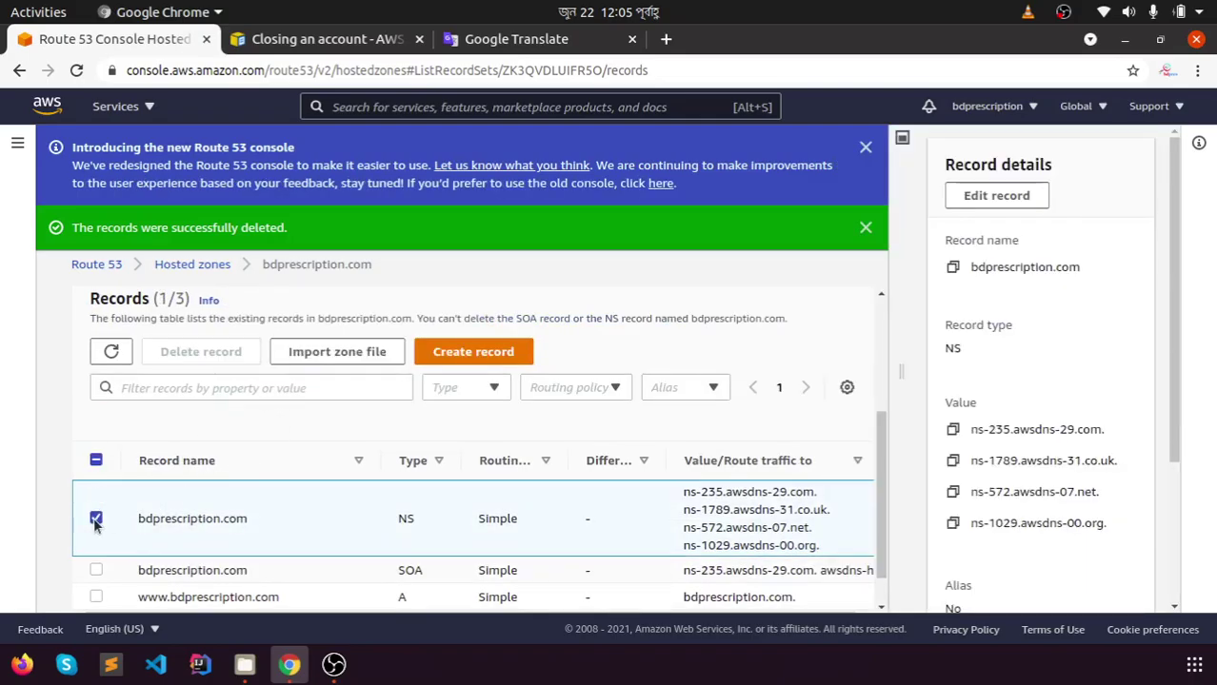
{"action": "left_click", "coordinate": [96, 520]}
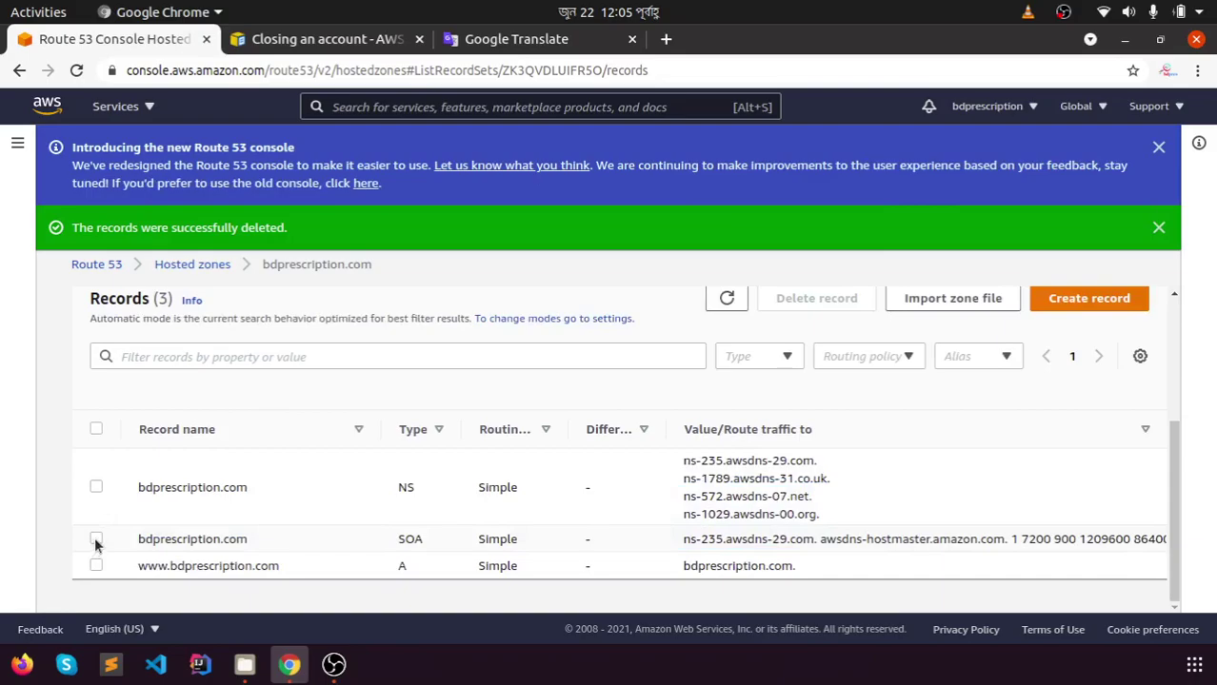
{"action": "left_click", "coordinate": [96, 541]}
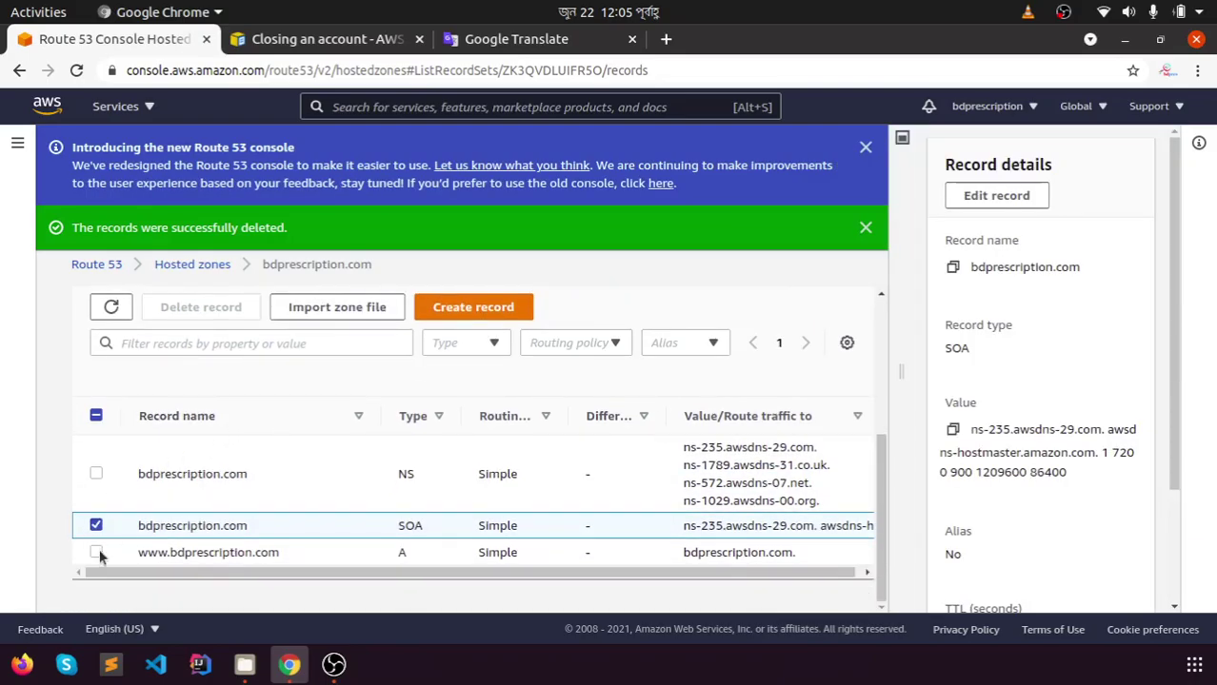
{"action": "left_click", "coordinate": [97, 556]}
{"action": "left_click", "coordinate": [96, 540]}
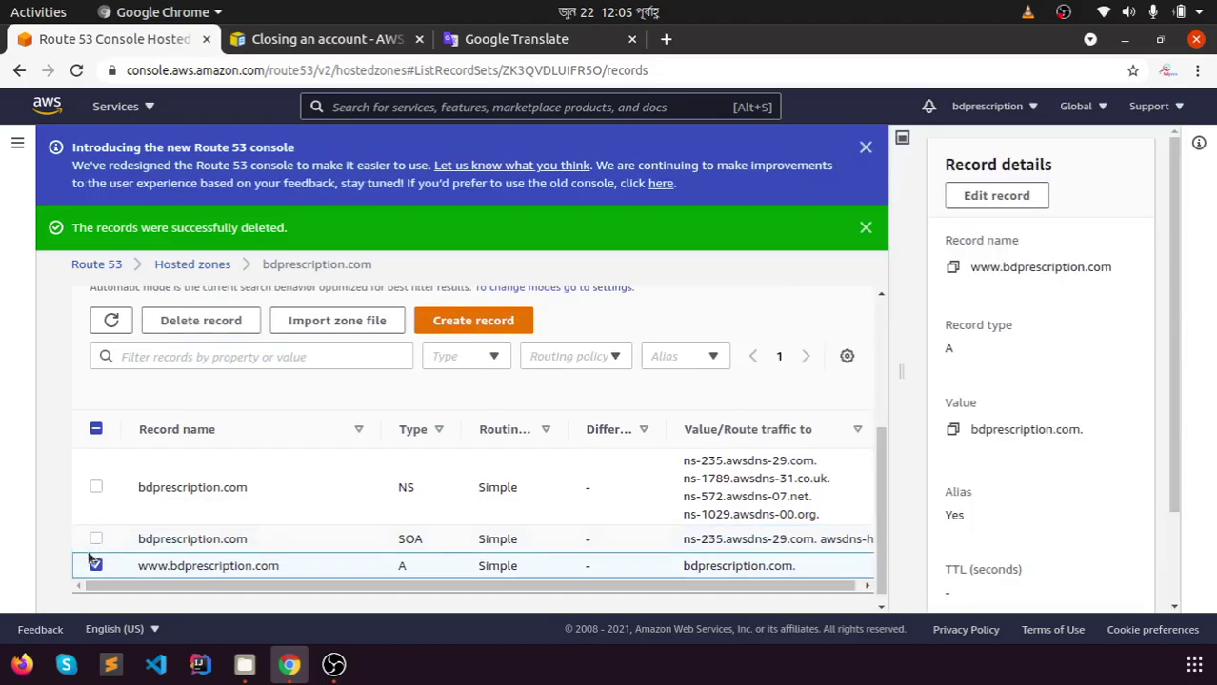
{"action": "left_click", "coordinate": [219, 321]}
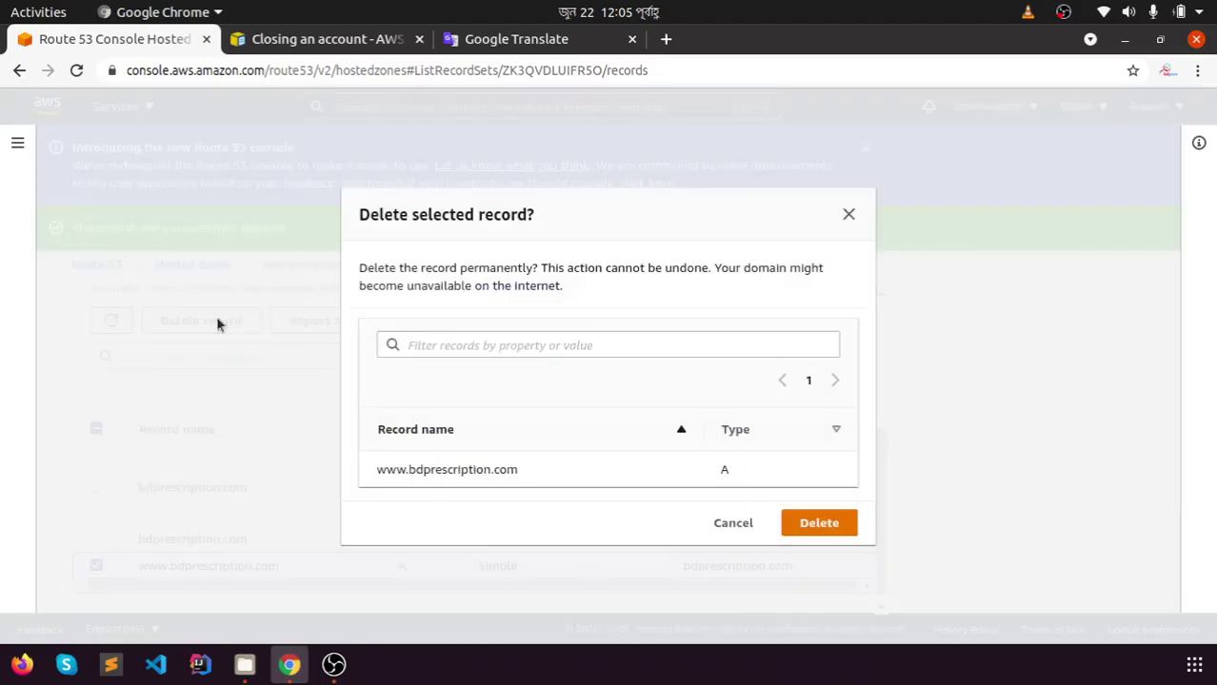
{"action": "left_click", "coordinate": [799, 532]}
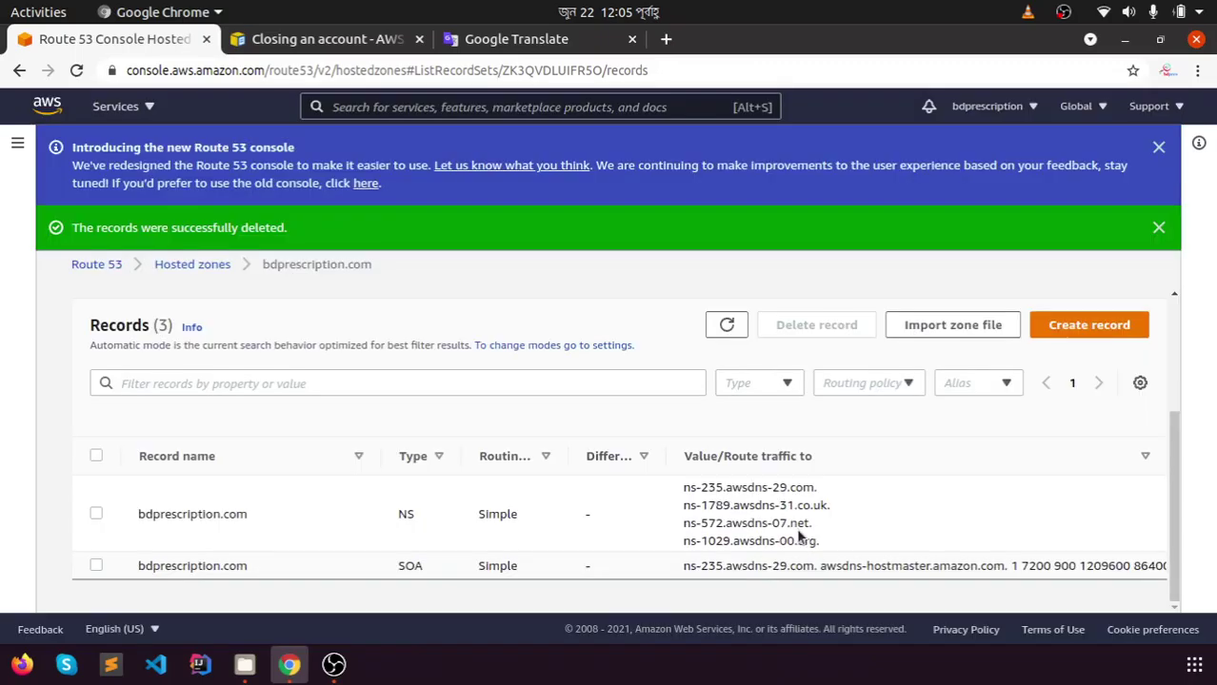
Select the remaining NS and SOA records of bdprescription.com and dismiss the two notifications
{"action": "scroll", "coordinate": [605, 466], "scroll_direction": "down", "scroll_amount": 2}
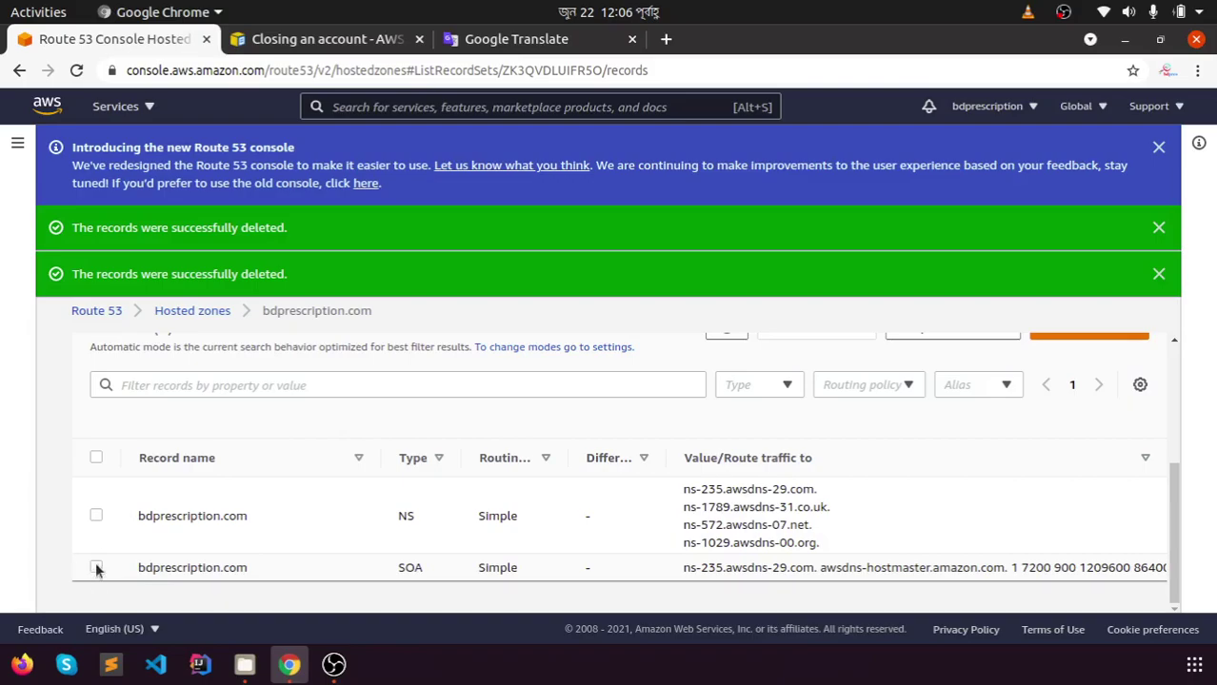
{"action": "left_click", "coordinate": [95, 516]}
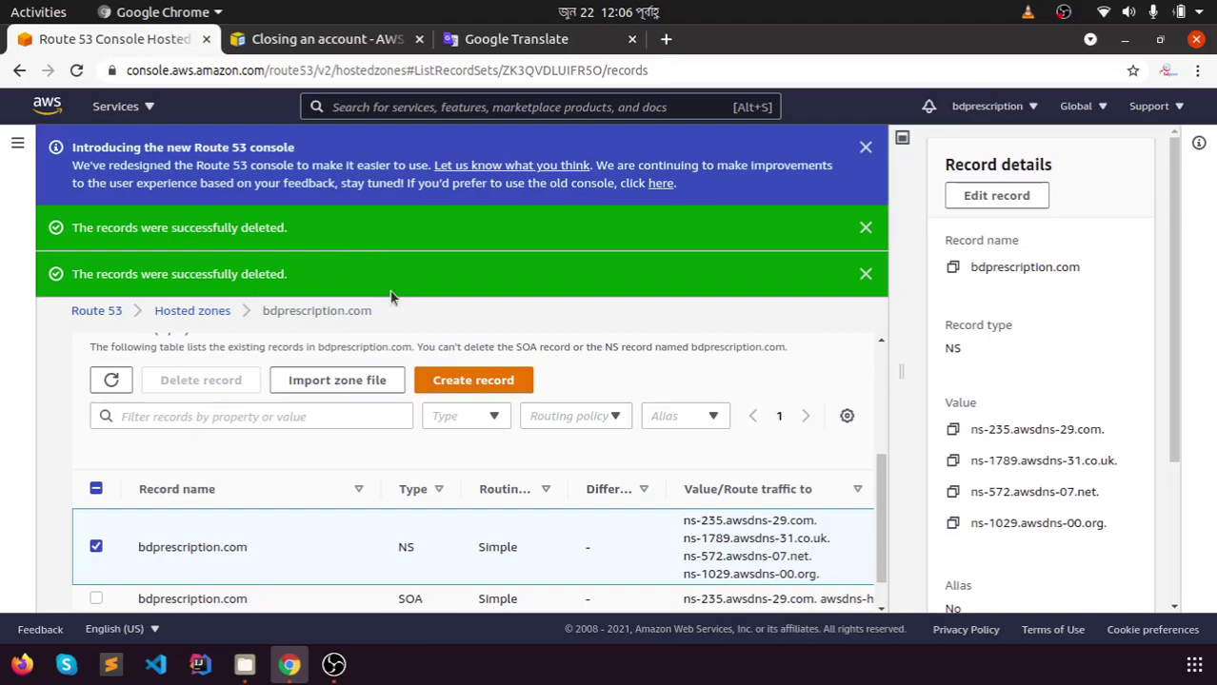
{"action": "left_click", "coordinate": [867, 230]}
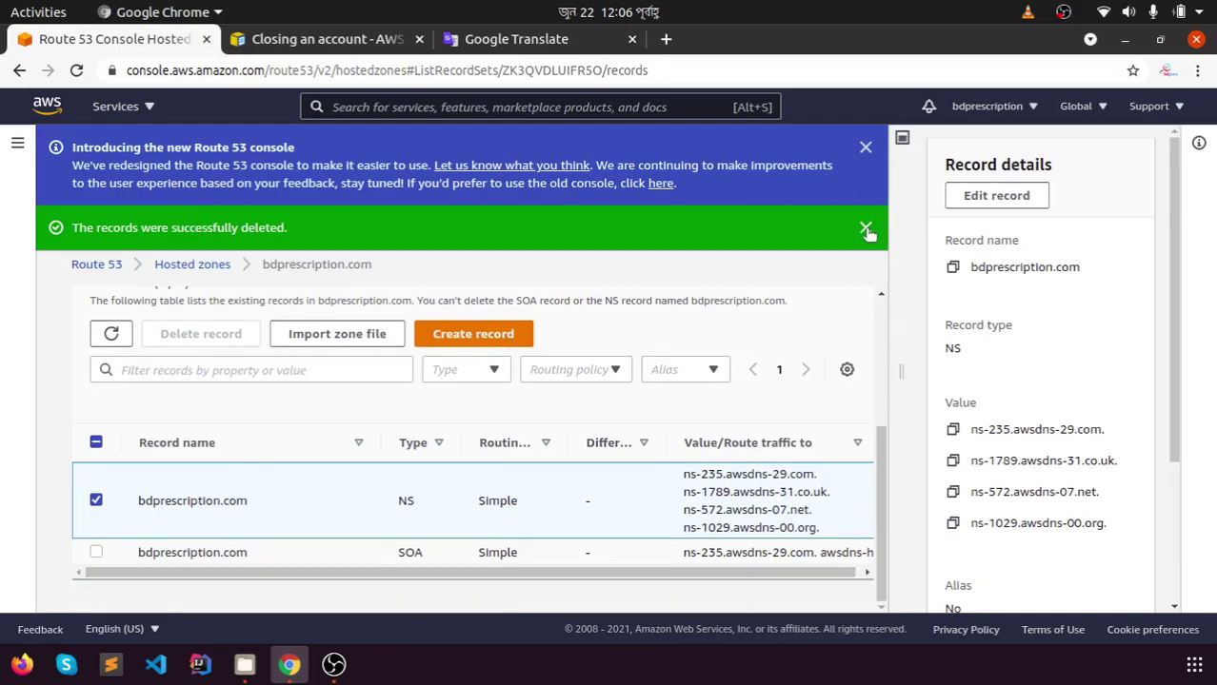
{"action": "left_click", "coordinate": [865, 230]}
{"action": "scroll", "coordinate": [326, 294], "scroll_direction": "up", "scroll_amount": 3}
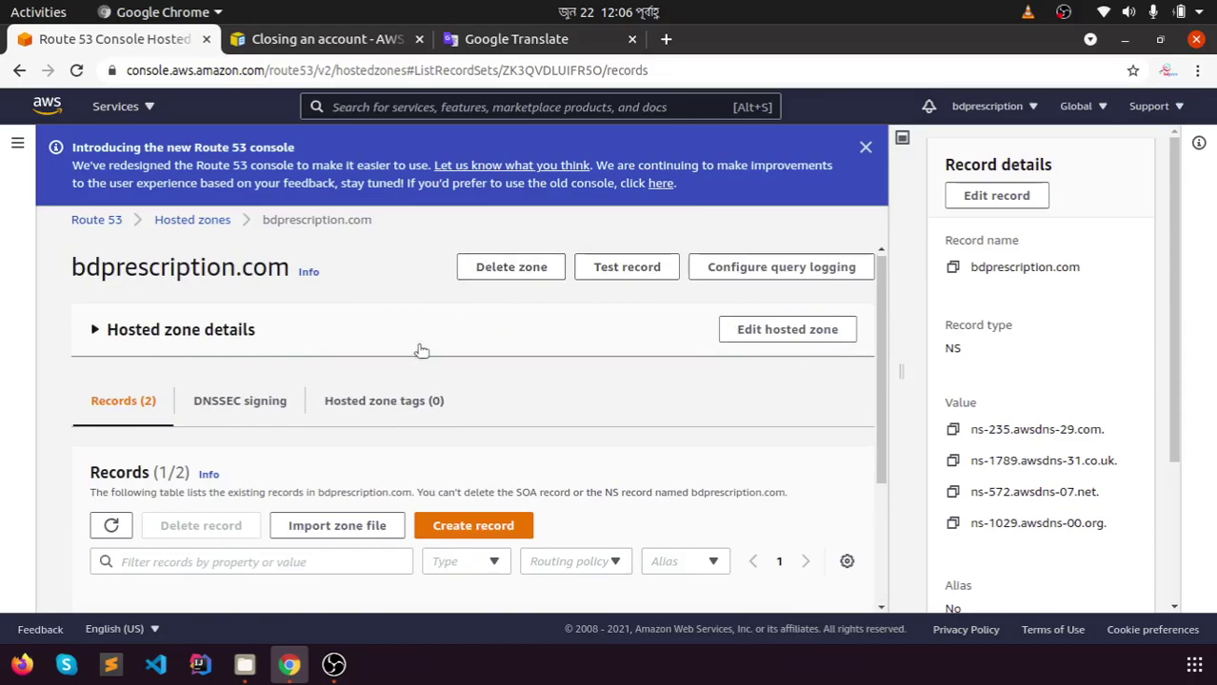
{"action": "scroll", "coordinate": [418, 348], "scroll_direction": "down", "scroll_amount": 3}
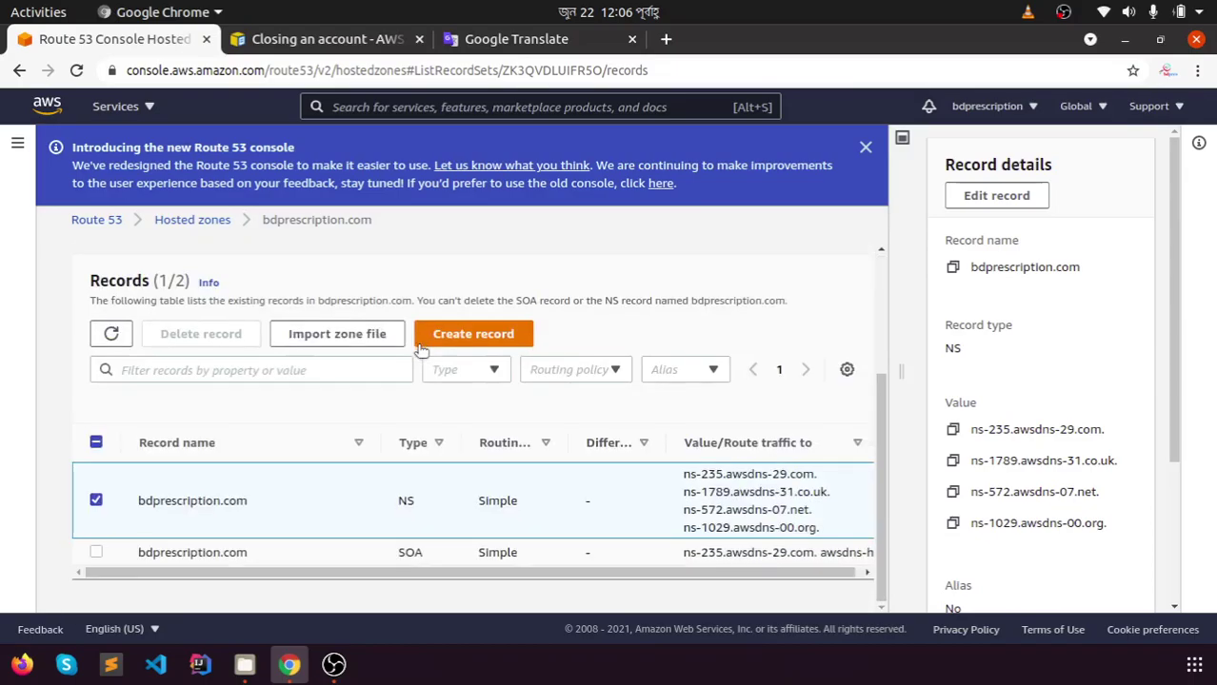
{"action": "left_click", "coordinate": [97, 554]}
Delete the whole bdprescription.com hosted zone, confirming with "DELETE", and dismiss the notification
{"action": "scroll", "coordinate": [599, 278], "scroll_direction": "up", "scroll_amount": 4}
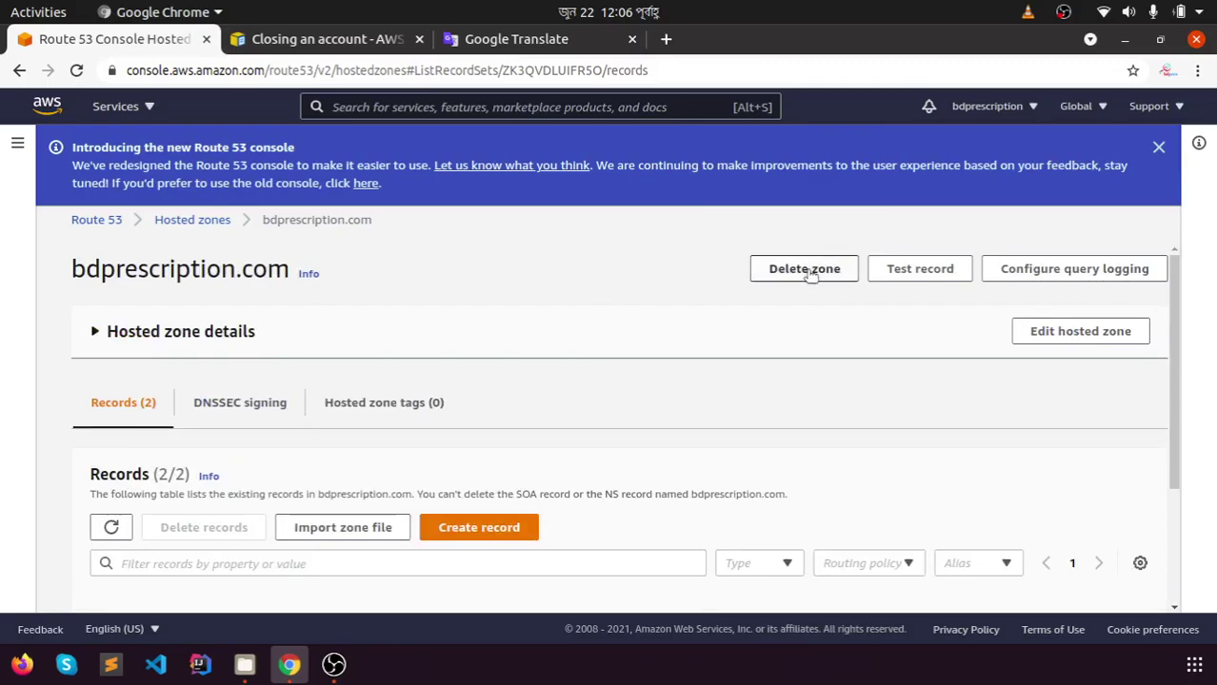
{"action": "left_click", "coordinate": [806, 270]}
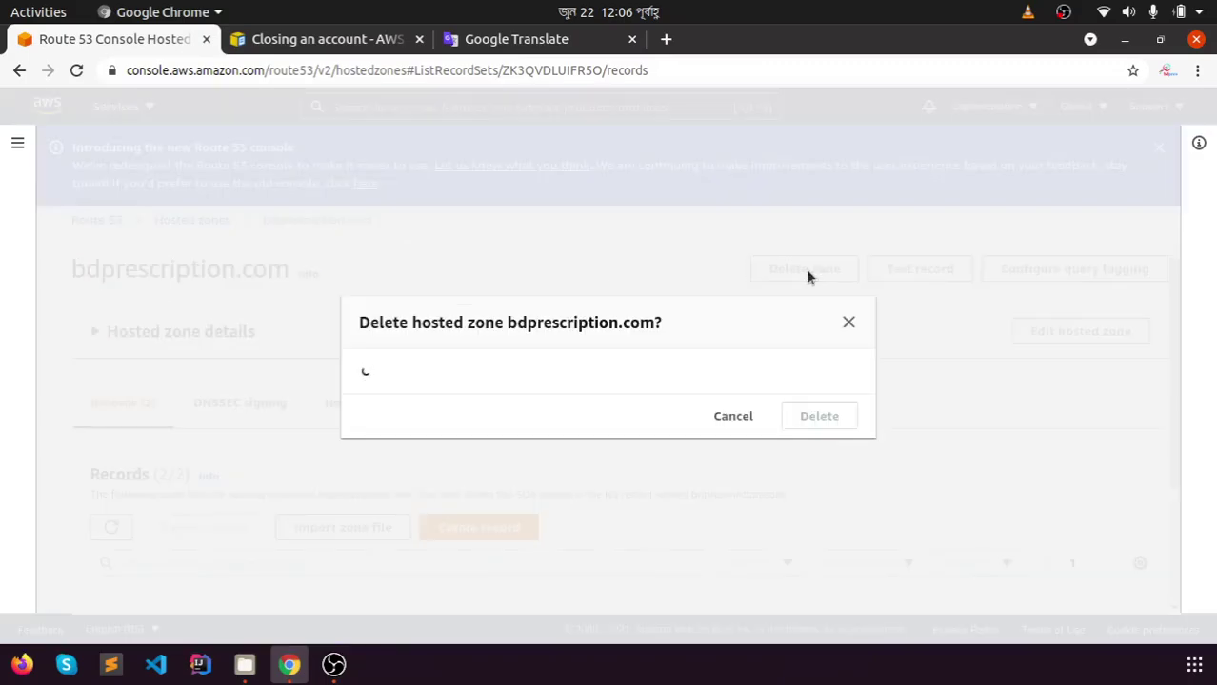
{"action": "left_click", "coordinate": [406, 416]}
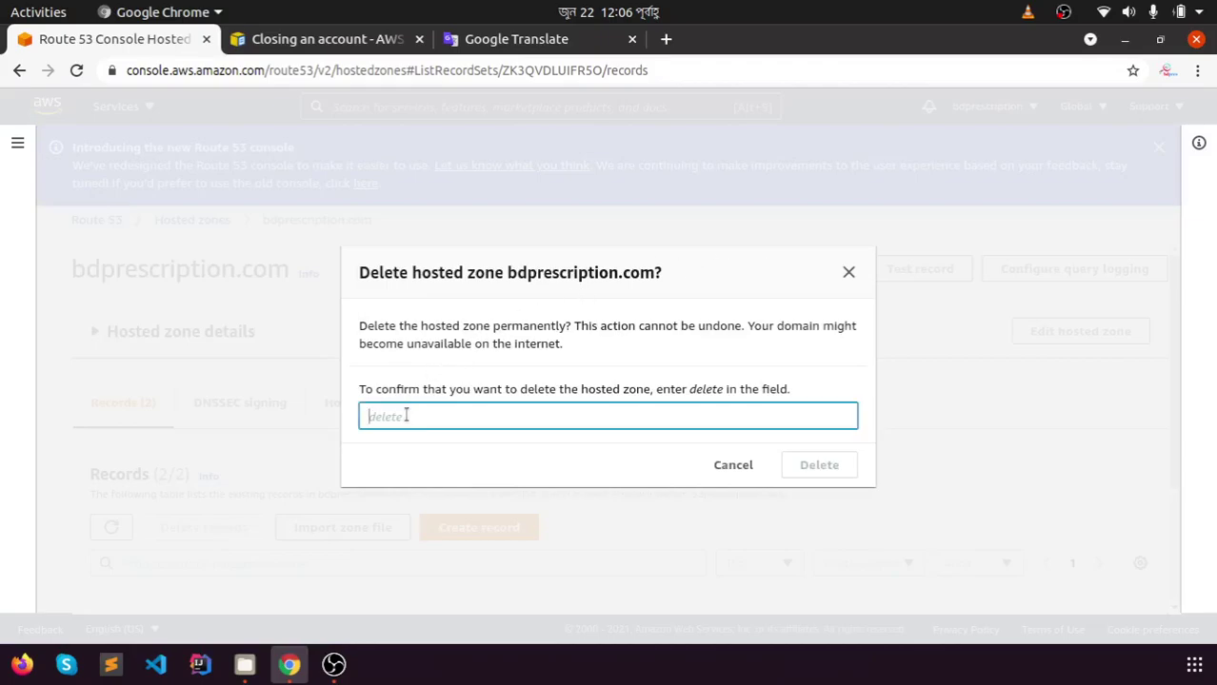
{"action": "type", "text": "DELETE"}
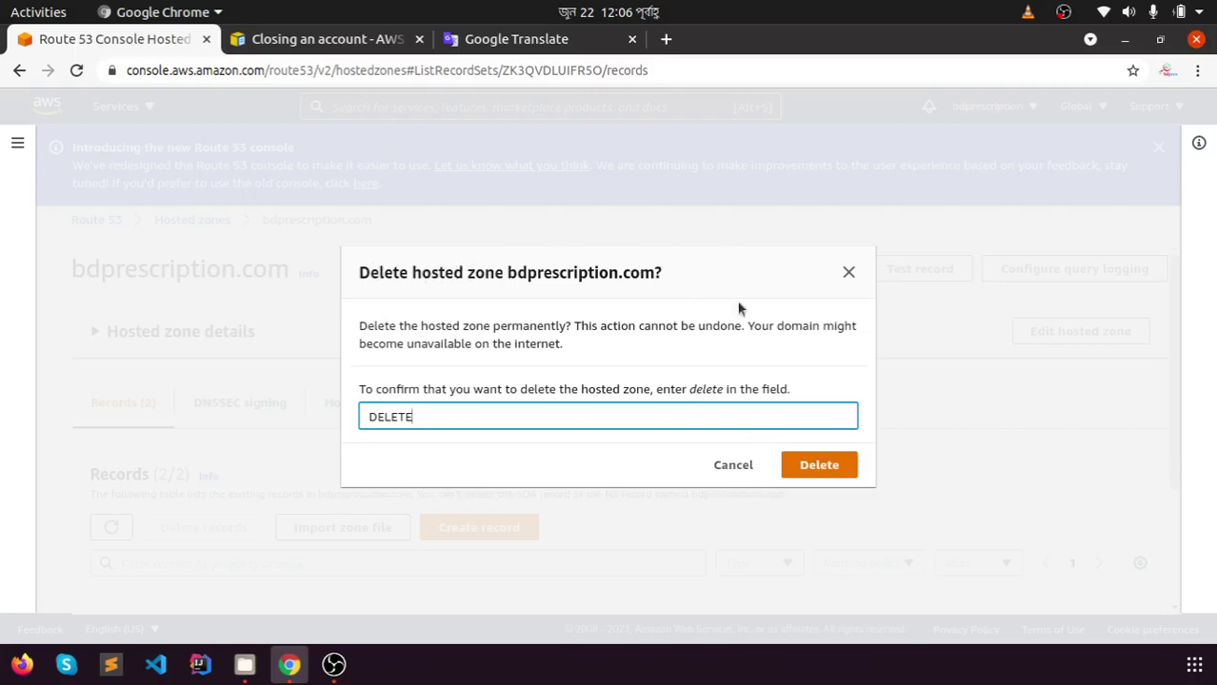
{"action": "left_click", "coordinate": [814, 469]}
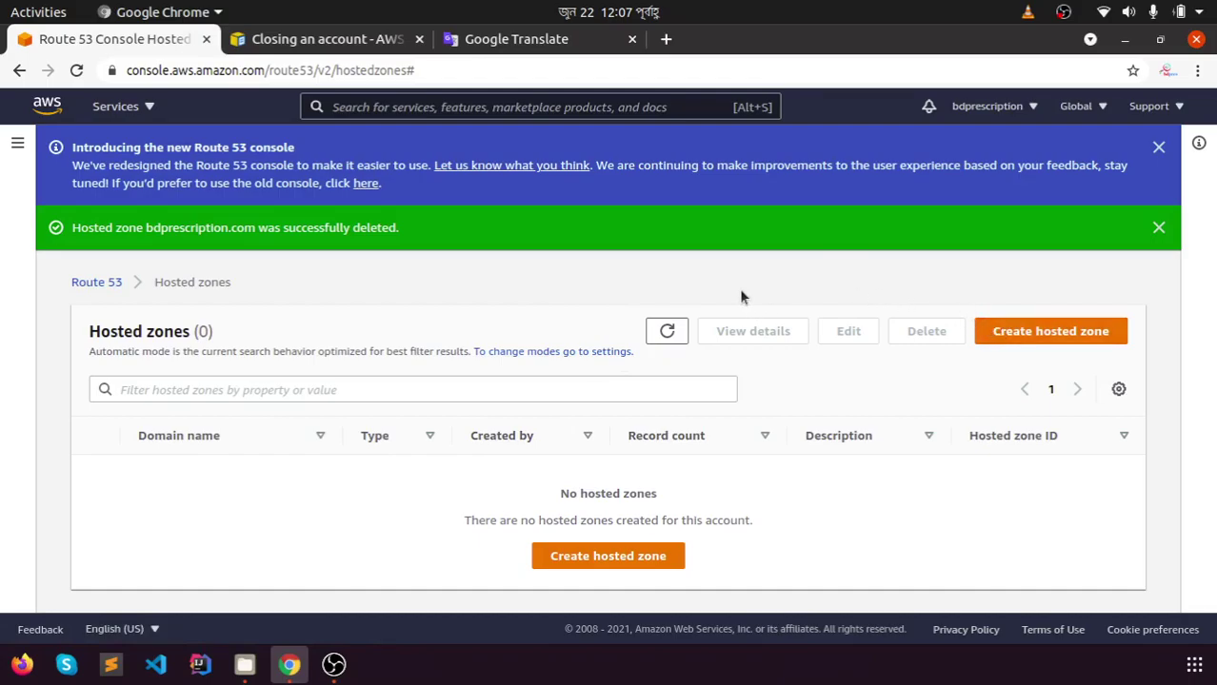
{"action": "left_click", "coordinate": [1158, 228]}
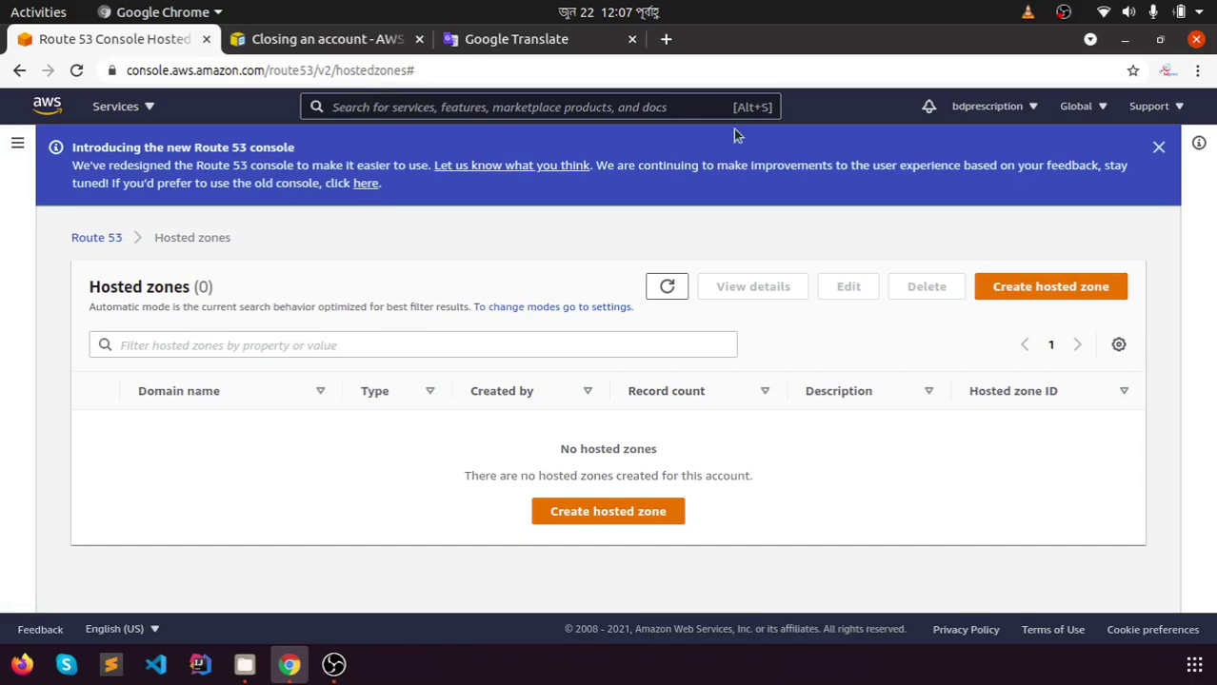
Open the Billing dashboard and review the month-to-date balance and the spend by service
{"action": "left_click", "coordinate": [1015, 108]}
{"action": "left_click", "coordinate": [926, 252]}
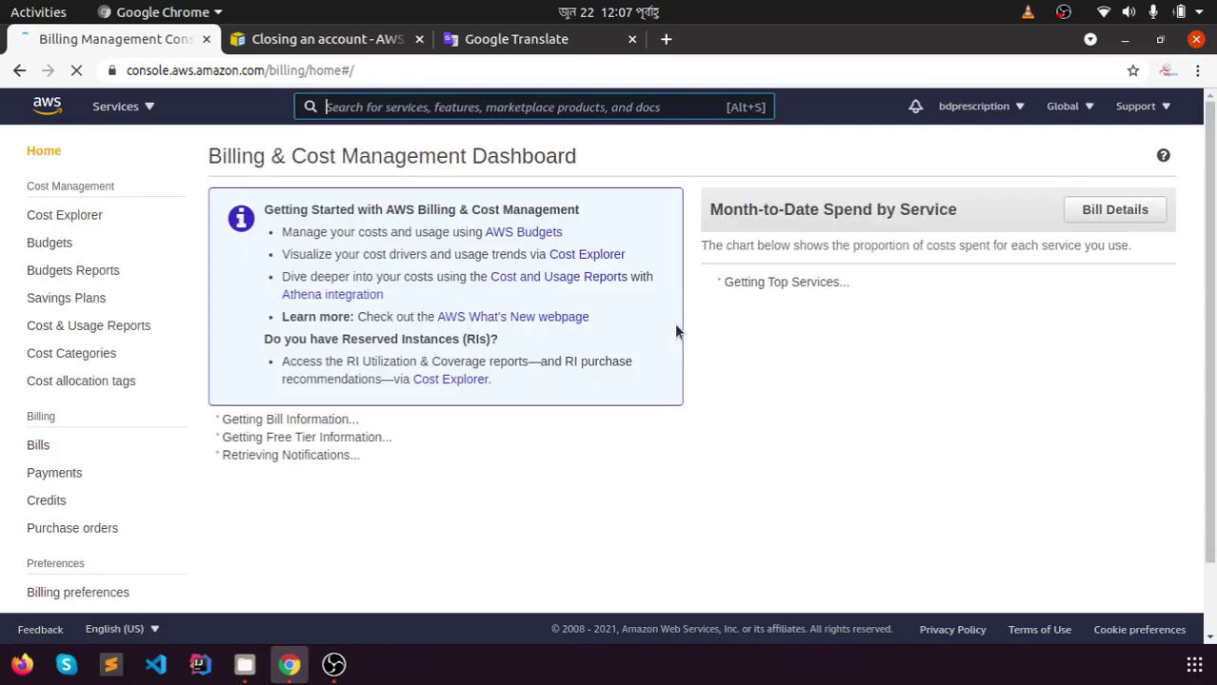
{"action": "scroll", "coordinate": [676, 330], "scroll_direction": "down", "scroll_amount": 5}
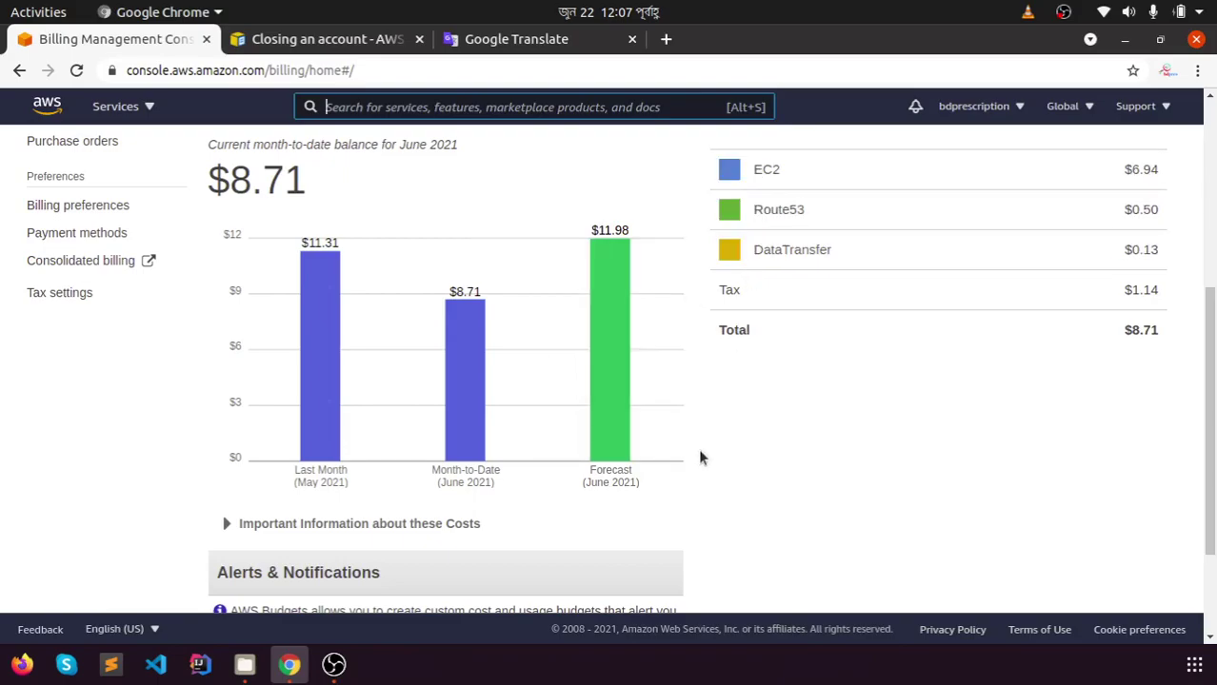
{"action": "scroll", "coordinate": [700, 458], "scroll_direction": "down", "scroll_amount": 2}
{"action": "scroll", "coordinate": [700, 458], "scroll_direction": "up", "scroll_amount": 6}
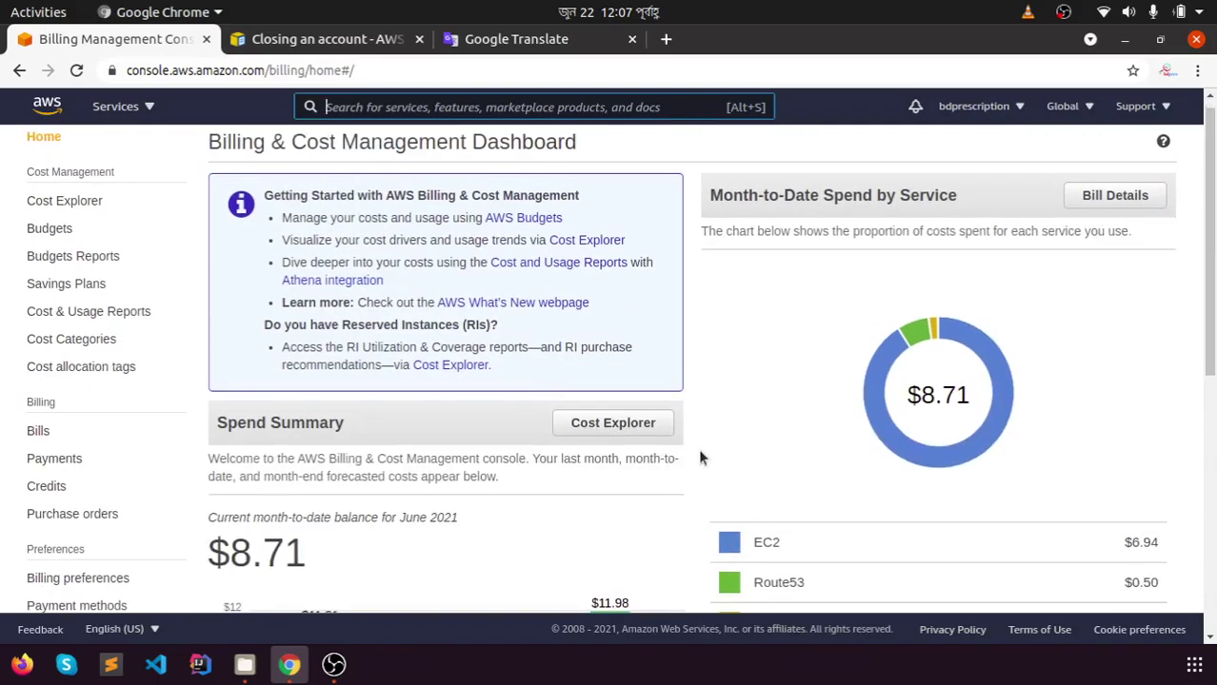
{"action": "scroll", "coordinate": [730, 346], "scroll_direction": "up", "scroll_amount": 1}
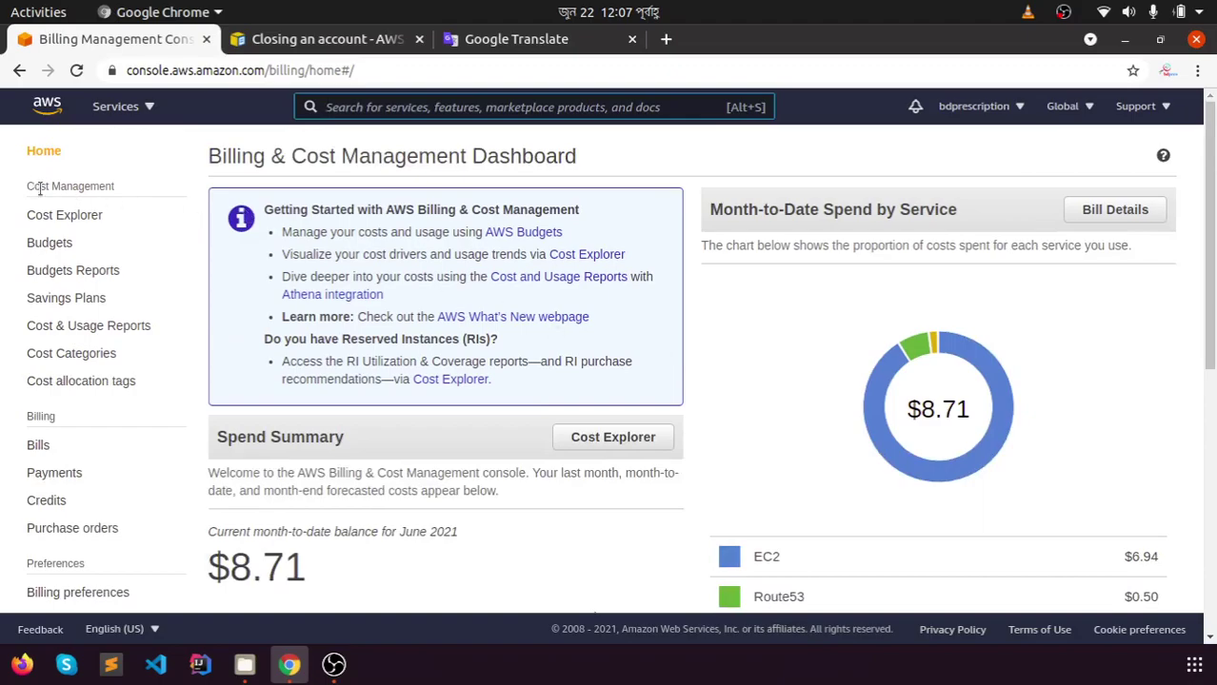
Search the console for "ec2", open the EC2 dashboard and check the remaining resources in the Ohio region
{"action": "left_click", "coordinate": [337, 99]}
{"action": "type", "text": "ec2"}
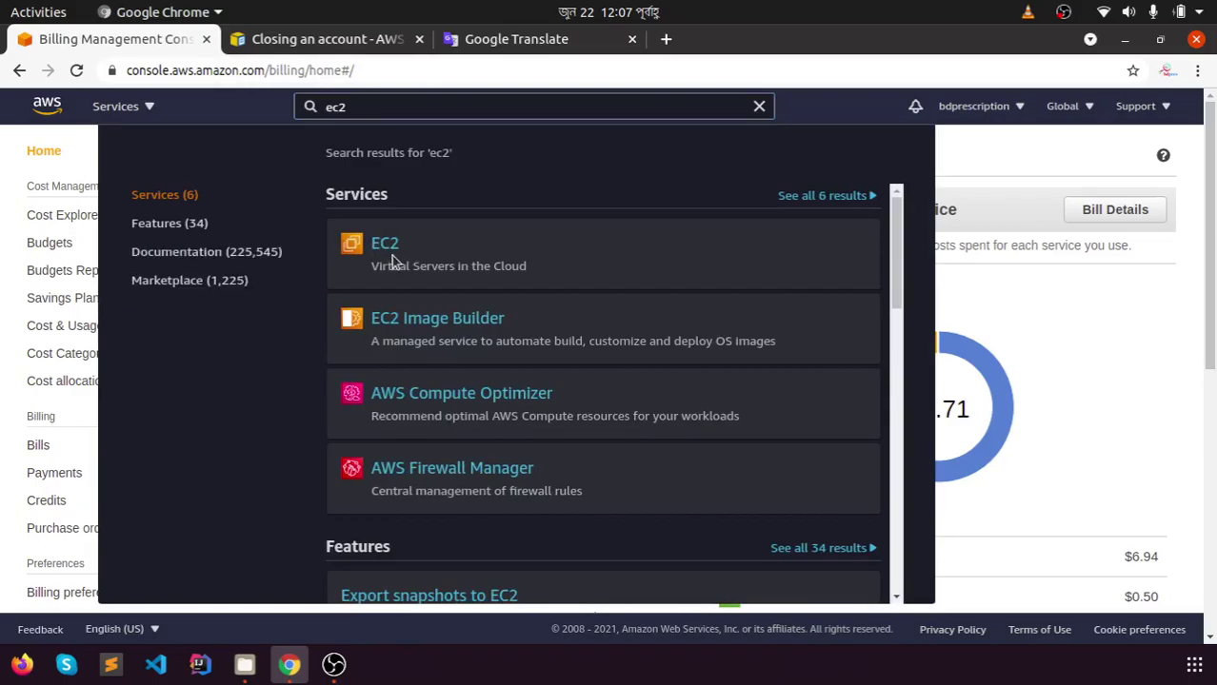
{"action": "left_click", "coordinate": [385, 244]}
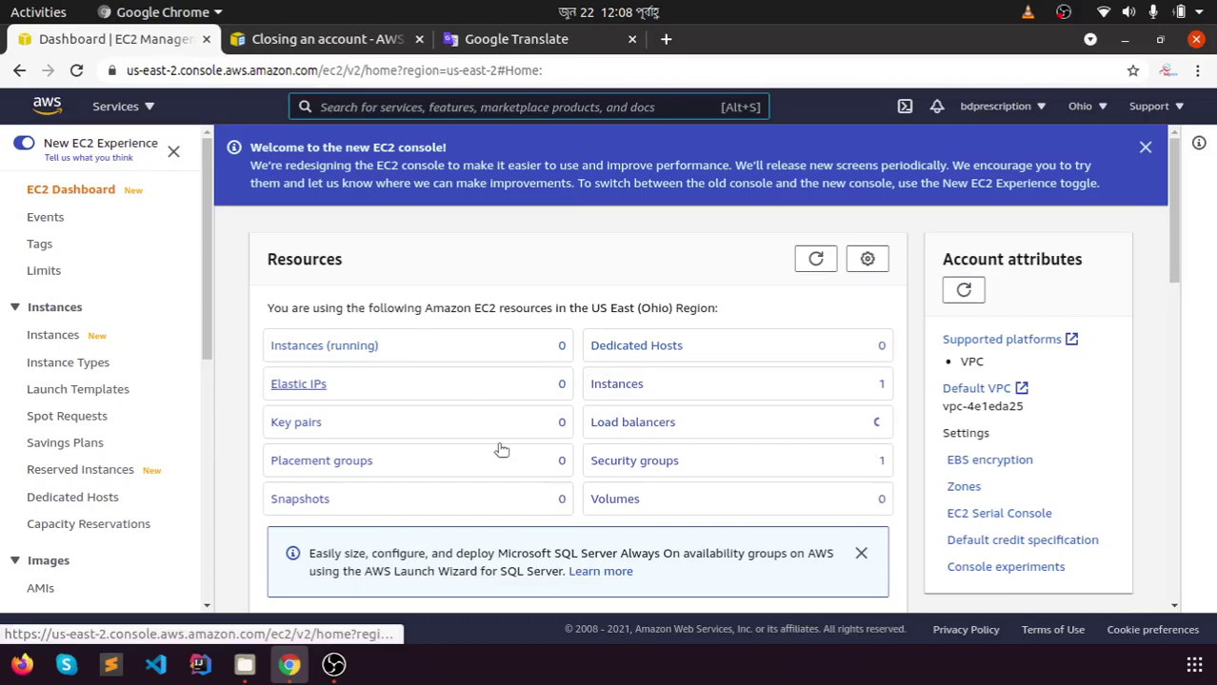
{"action": "scroll", "coordinate": [698, 491], "scroll_direction": "down", "scroll_amount": 1}
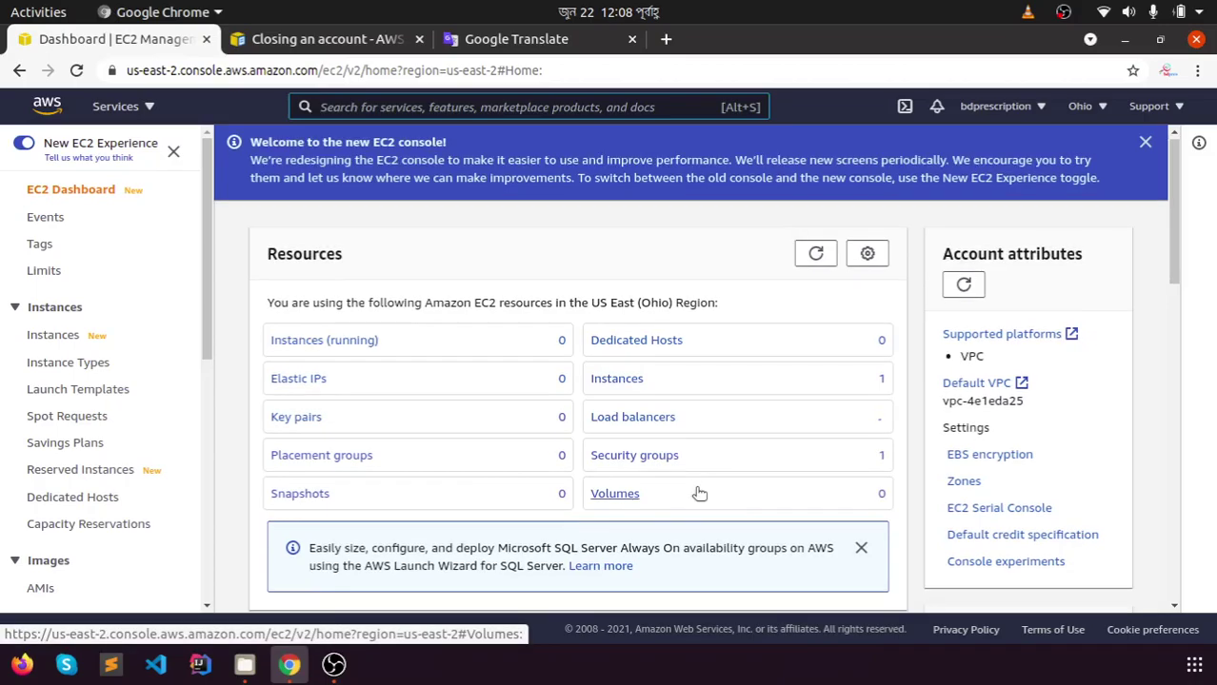
{"action": "scroll", "coordinate": [191, 198], "scroll_direction": "down", "scroll_amount": 4}
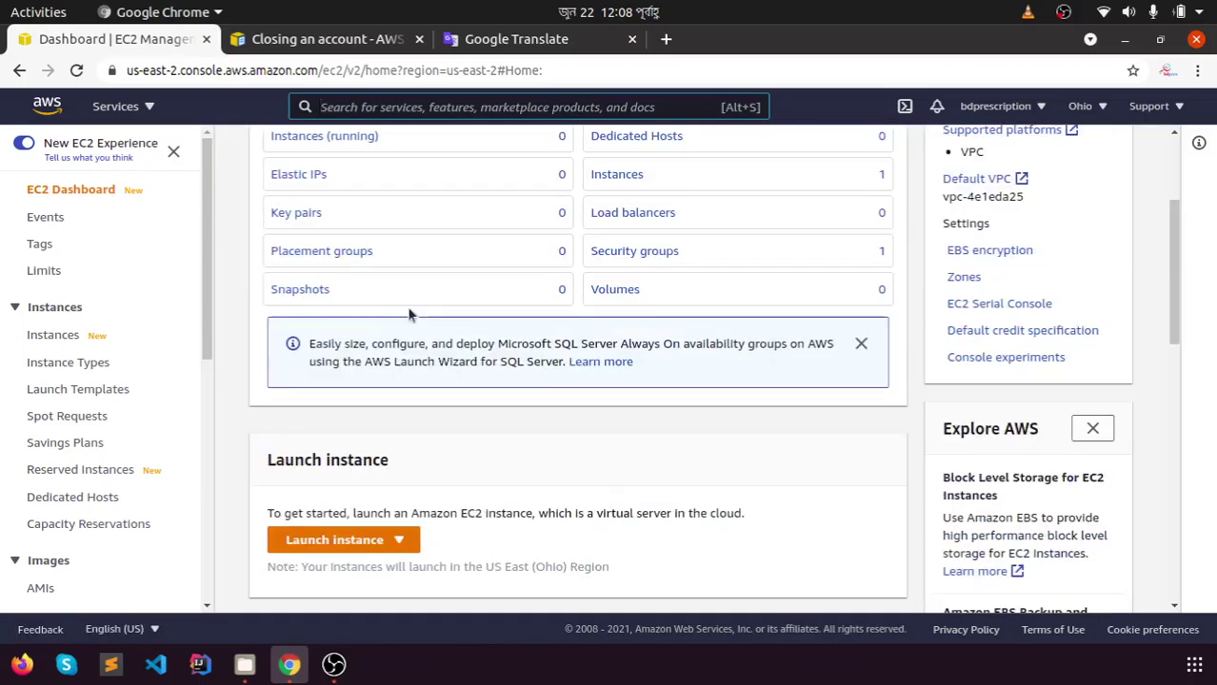
Dismiss the new EC2 console welcome notice and look through the resource list and the EC2 service categories for anything still in use
{"action": "scroll", "coordinate": [406, 305], "scroll_direction": "up", "scroll_amount": 5}
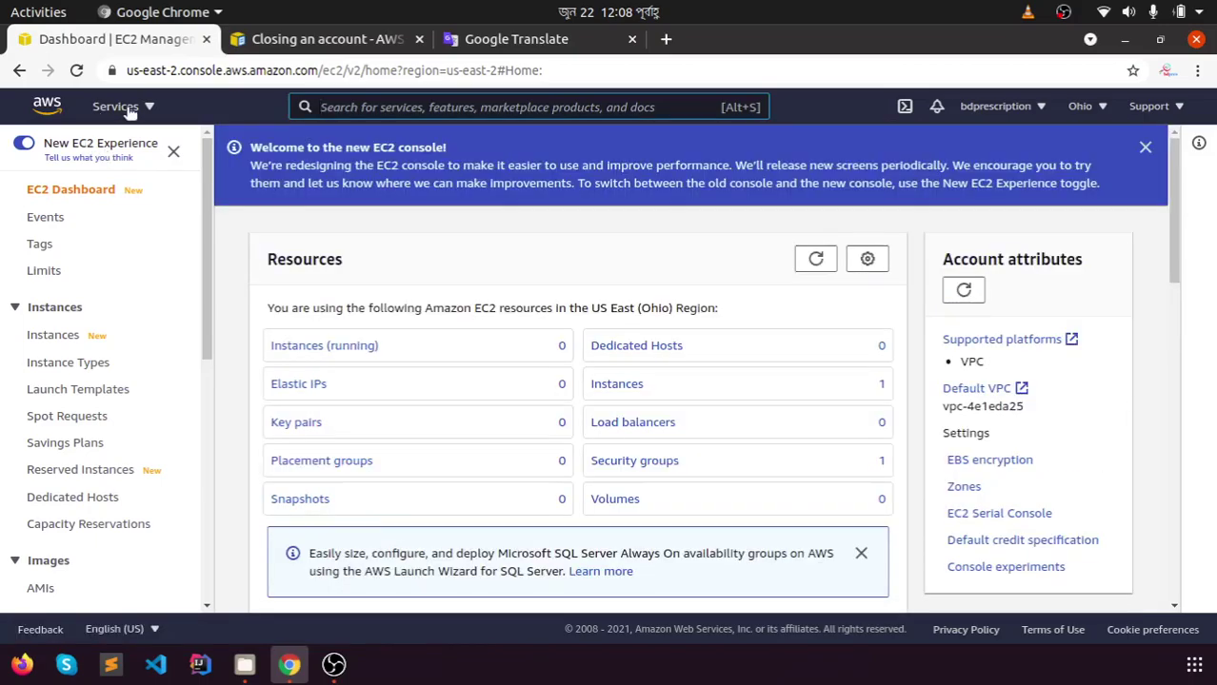
{"action": "scroll", "coordinate": [89, 318], "scroll_direction": "down", "scroll_amount": 3}
{"action": "scroll", "coordinate": [88, 318], "scroll_direction": "down", "scroll_amount": 2}
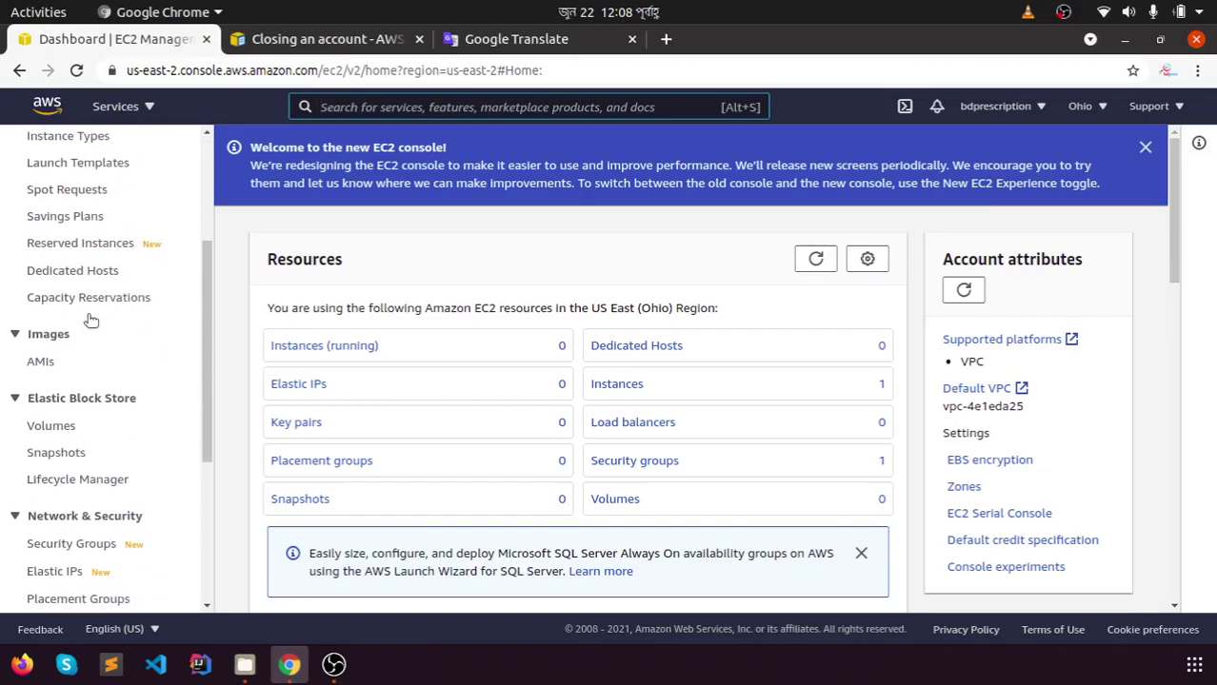
{"action": "scroll", "coordinate": [88, 319], "scroll_direction": "down", "scroll_amount": 2}
{"action": "scroll", "coordinate": [88, 322], "scroll_direction": "down", "scroll_amount": 4}
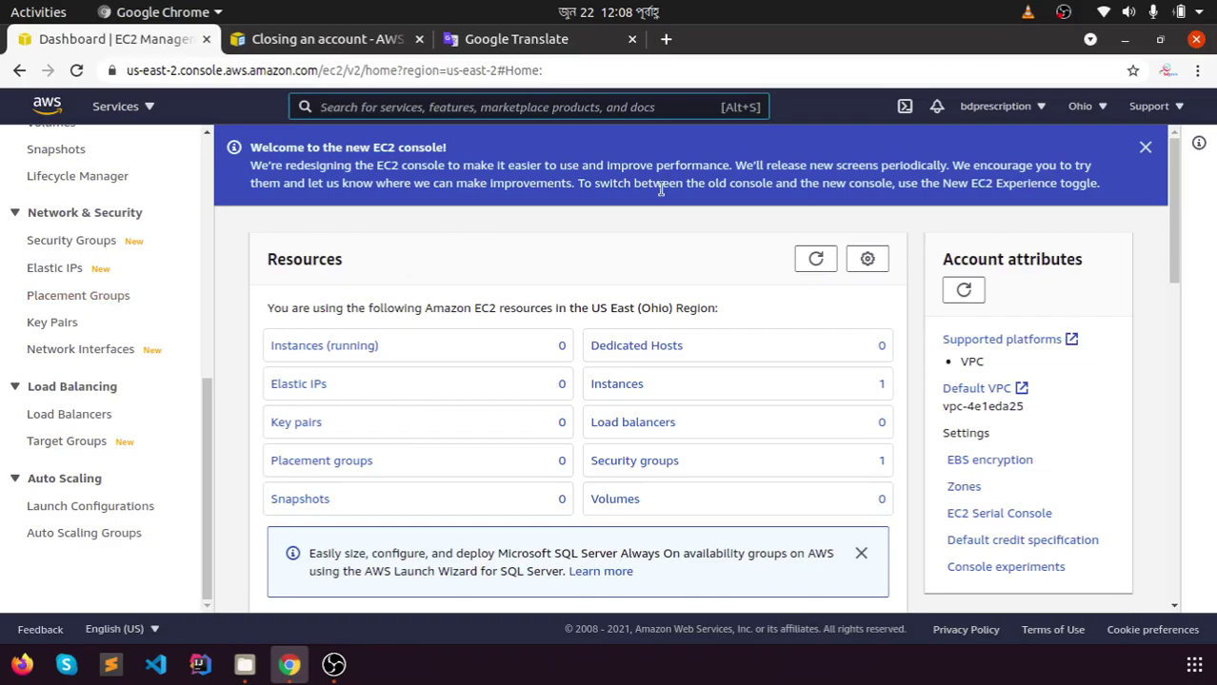
{"action": "left_click", "coordinate": [1145, 148]}
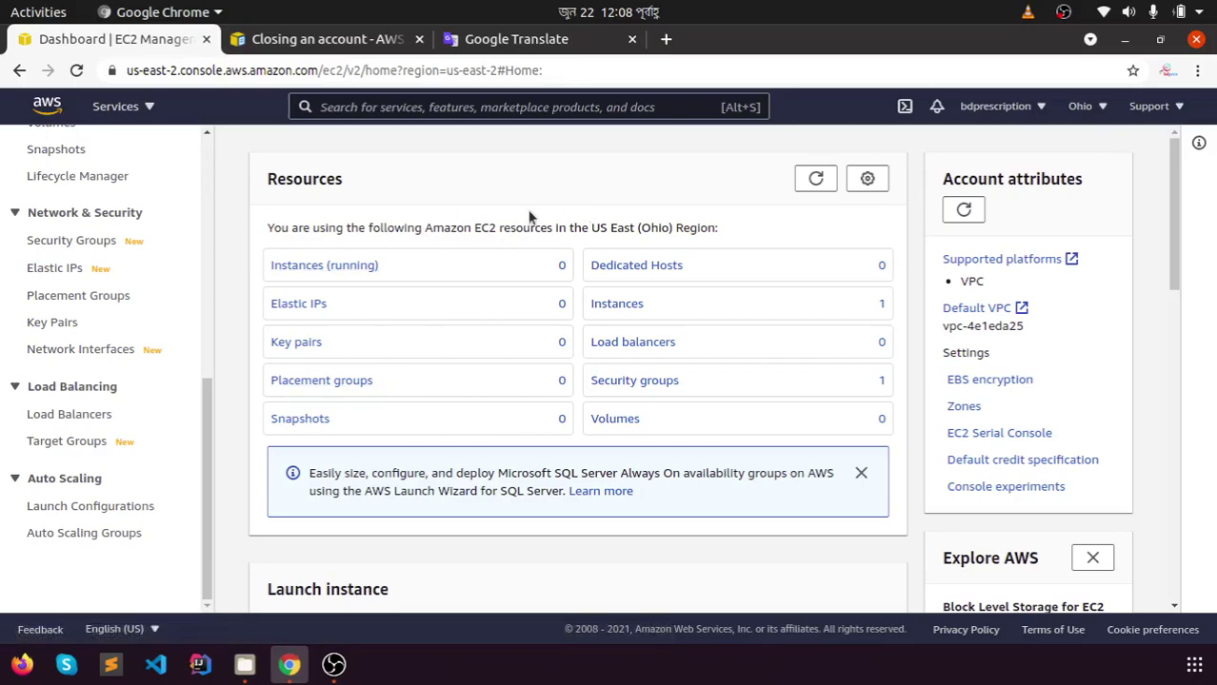
{"action": "scroll", "coordinate": [52, 300], "scroll_direction": "up", "scroll_amount": 5}
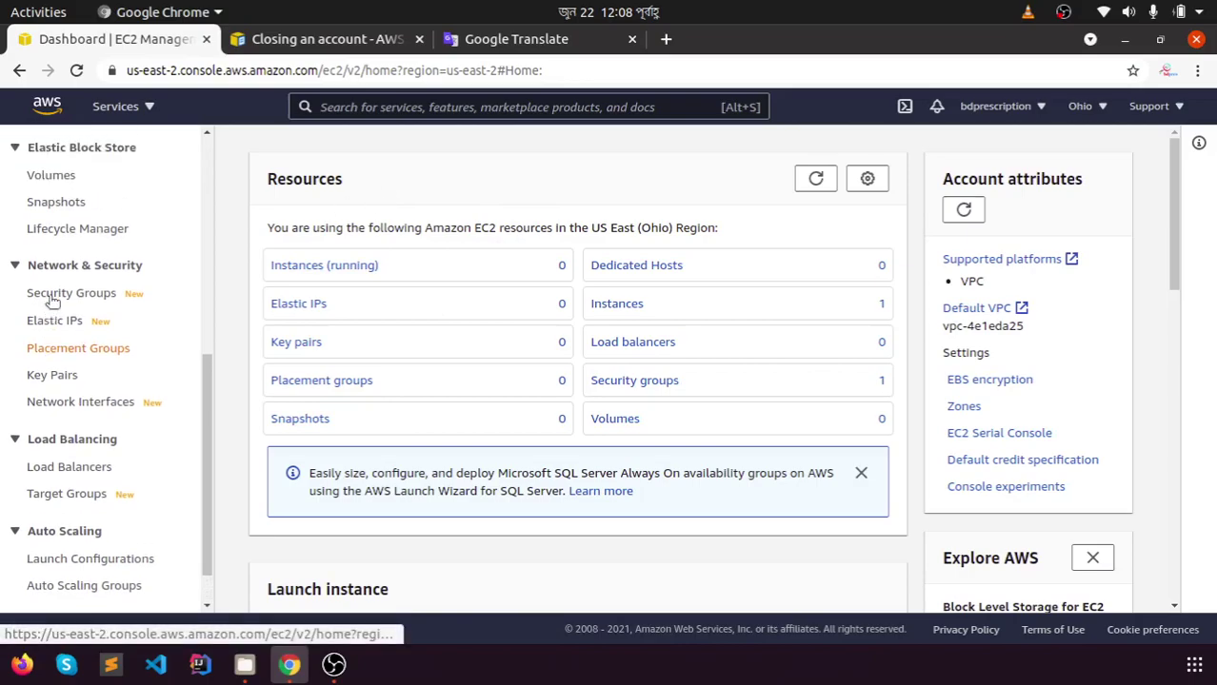
{"action": "scroll", "coordinate": [53, 300], "scroll_direction": "down", "scroll_amount": 3}
{"action": "scroll", "coordinate": [52, 300], "scroll_direction": "up", "scroll_amount": 8}
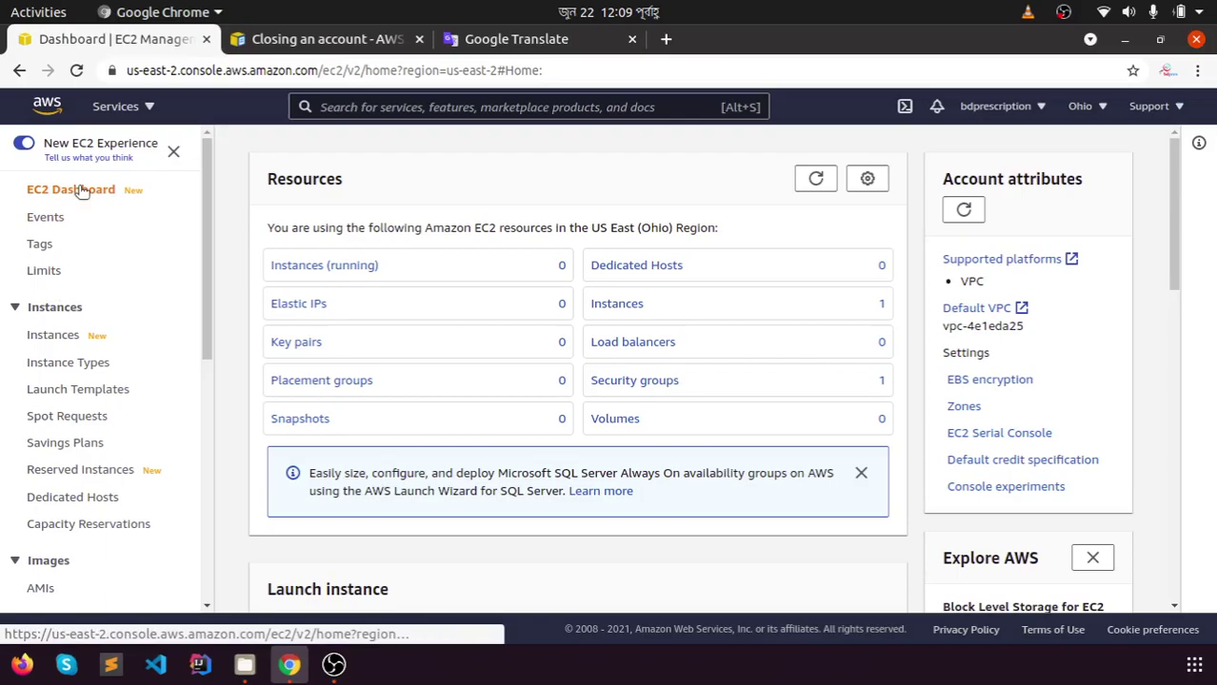
Open the My Account page and examine the Close Account section with its terms and acknowledgement checkboxes
{"action": "left_click", "coordinate": [1018, 110]}
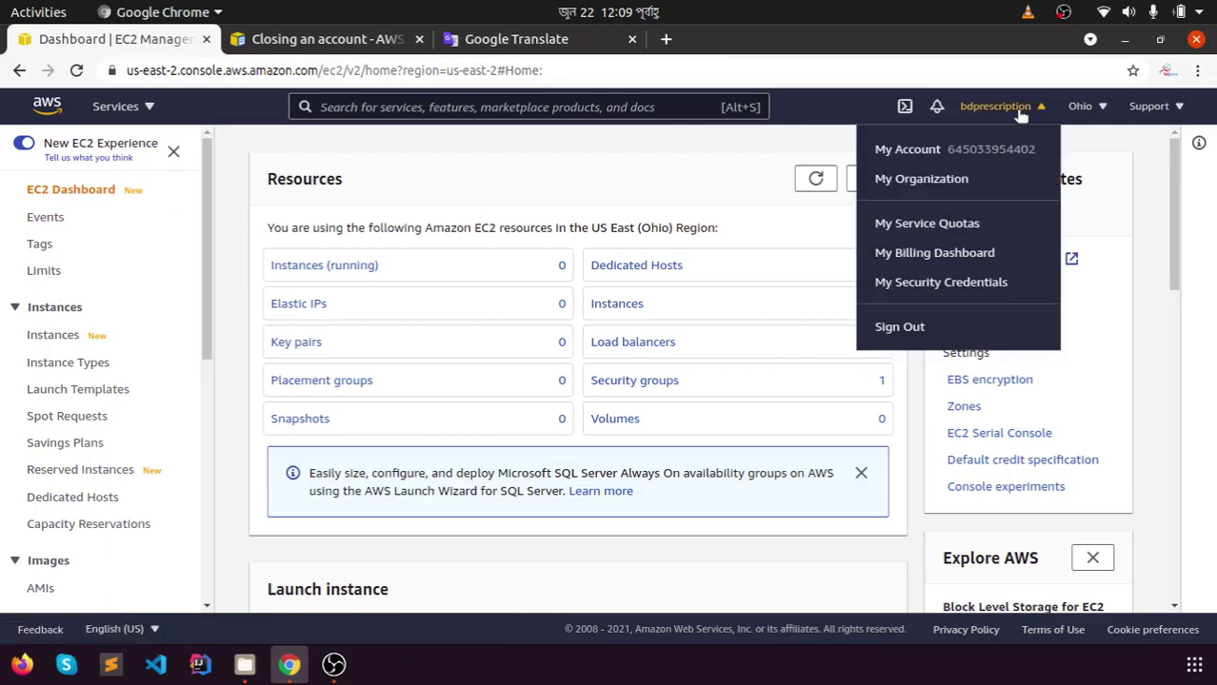
{"action": "left_click", "coordinate": [929, 153]}
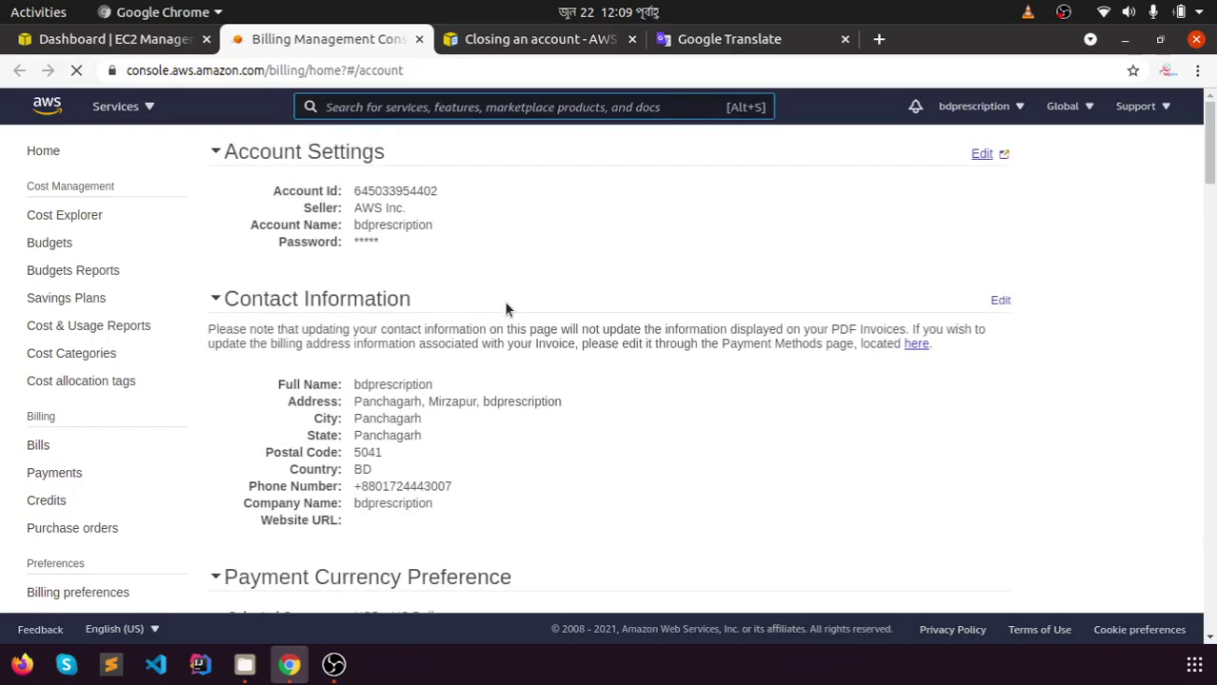
{"action": "scroll", "coordinate": [504, 301], "scroll_direction": "down", "scroll_amount": 10}
{"action": "scroll", "coordinate": [504, 302], "scroll_direction": "down", "scroll_amount": 10}
{"action": "scroll", "coordinate": [504, 302], "scroll_direction": "down", "scroll_amount": 5}
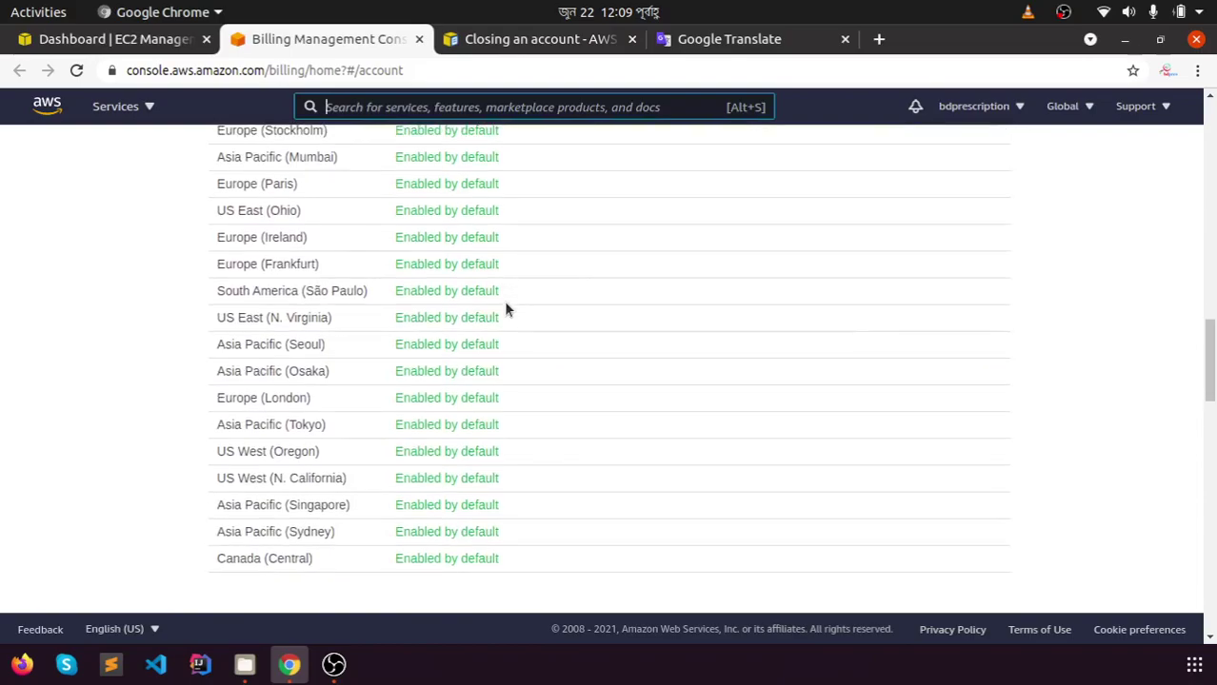
{"action": "scroll", "coordinate": [504, 306], "scroll_direction": "down", "scroll_amount": 10}
{"action": "scroll", "coordinate": [507, 306], "scroll_direction": "down", "scroll_amount": 8}
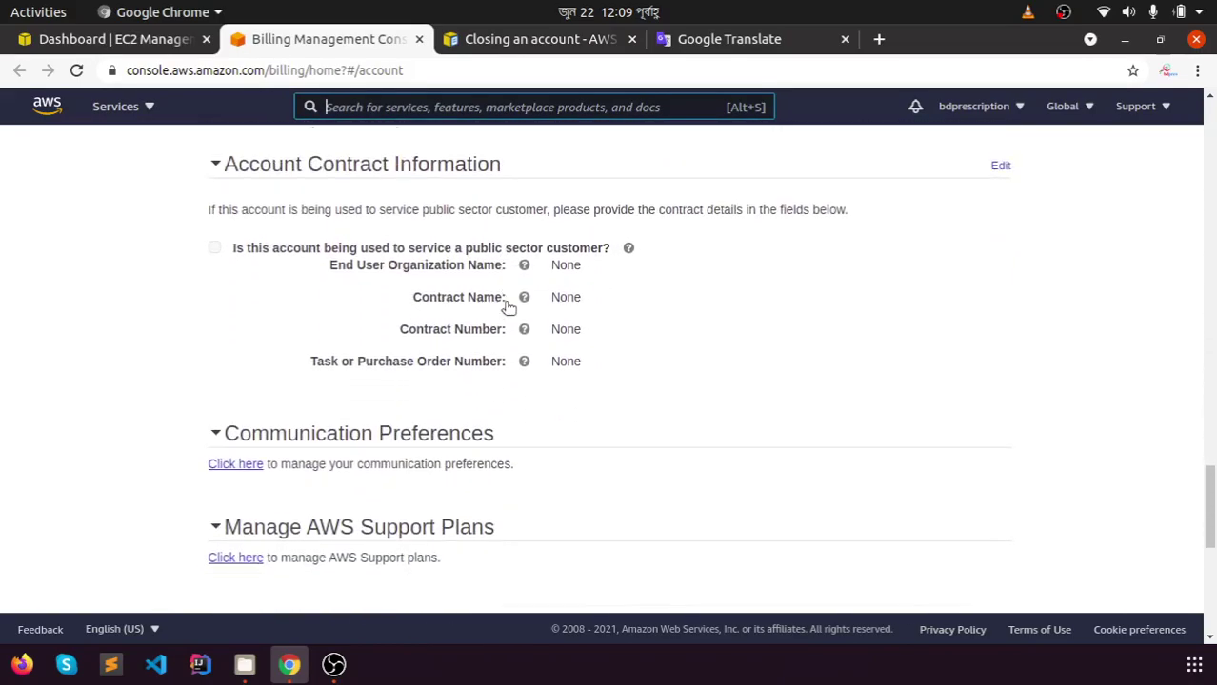
{"action": "scroll", "coordinate": [507, 306], "scroll_direction": "down", "scroll_amount": 8}
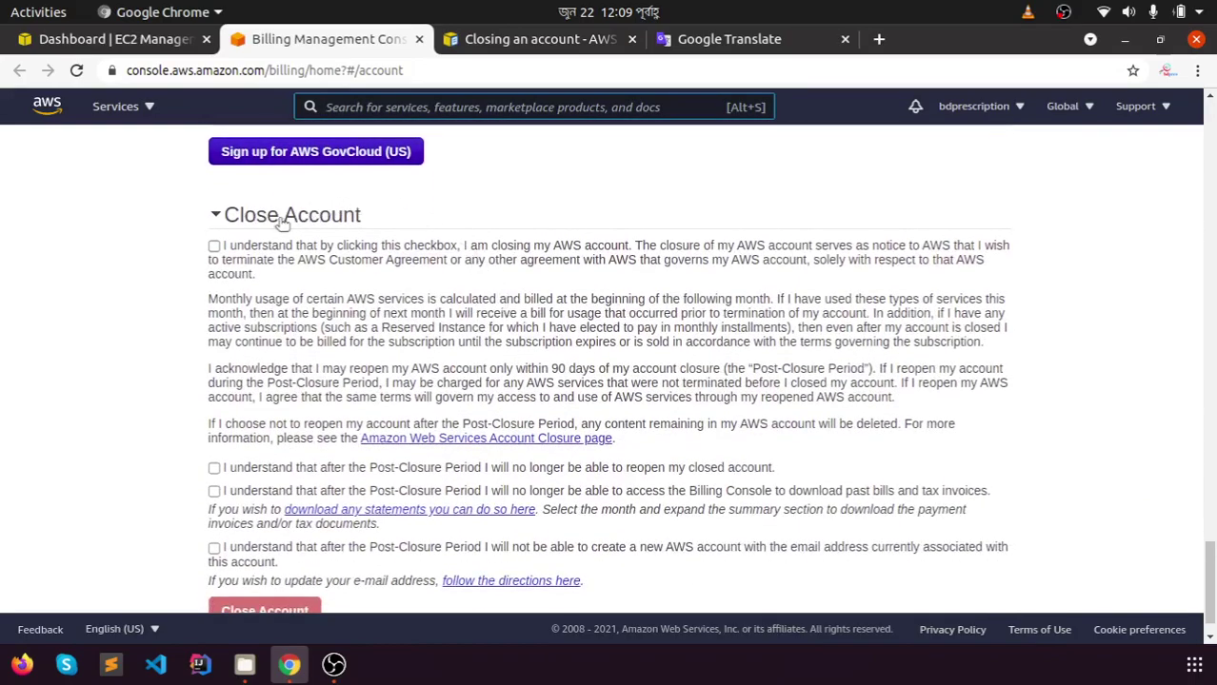
{"action": "scroll", "coordinate": [326, 384], "scroll_direction": "down", "scroll_amount": 1}
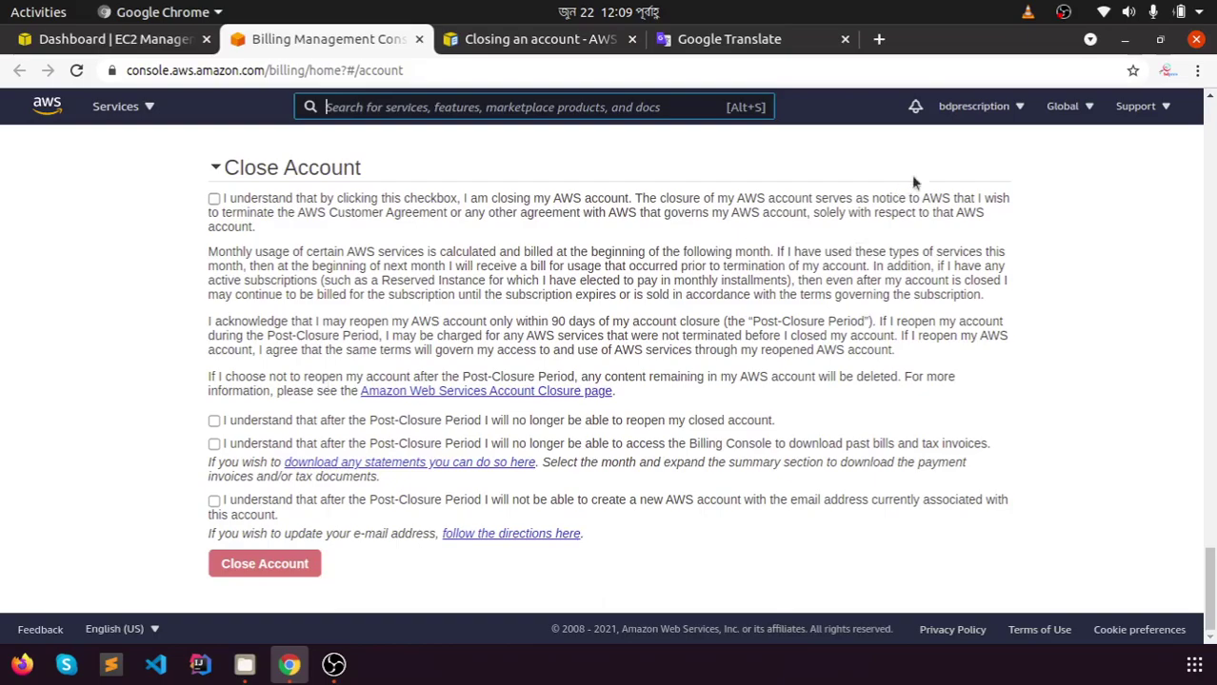
Open the My Organization page and look through the AWS Organizations overview
{"action": "left_click", "coordinate": [995, 109]}
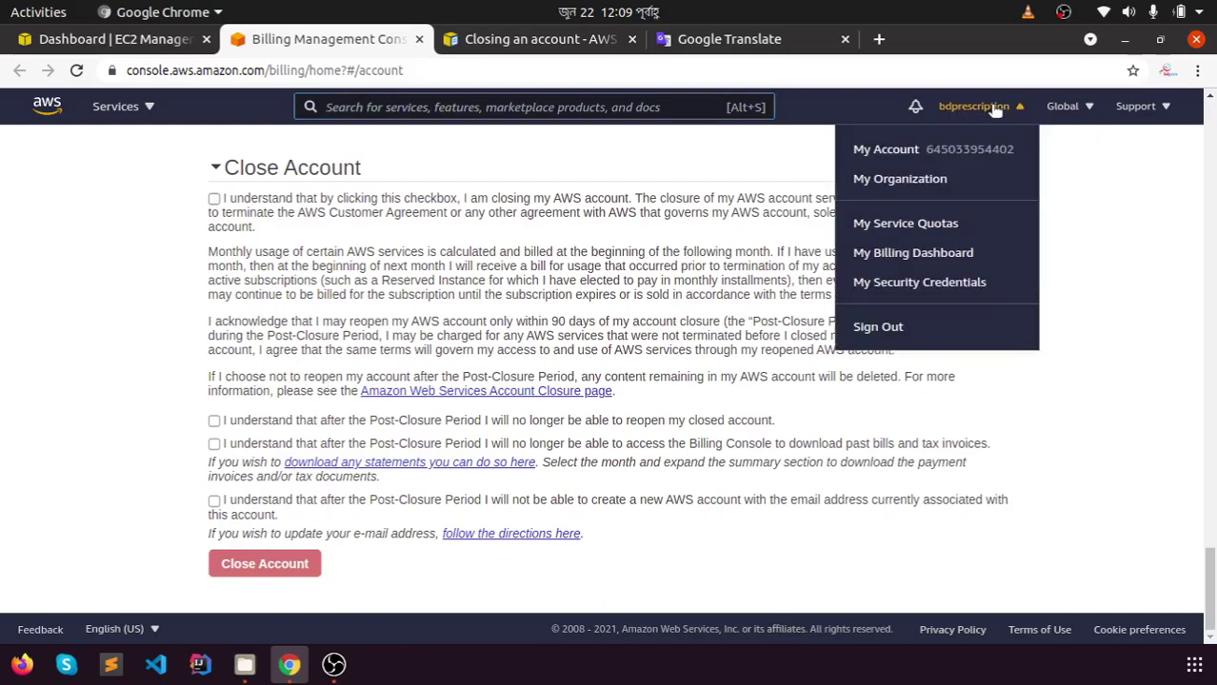
{"action": "left_click", "coordinate": [901, 180]}
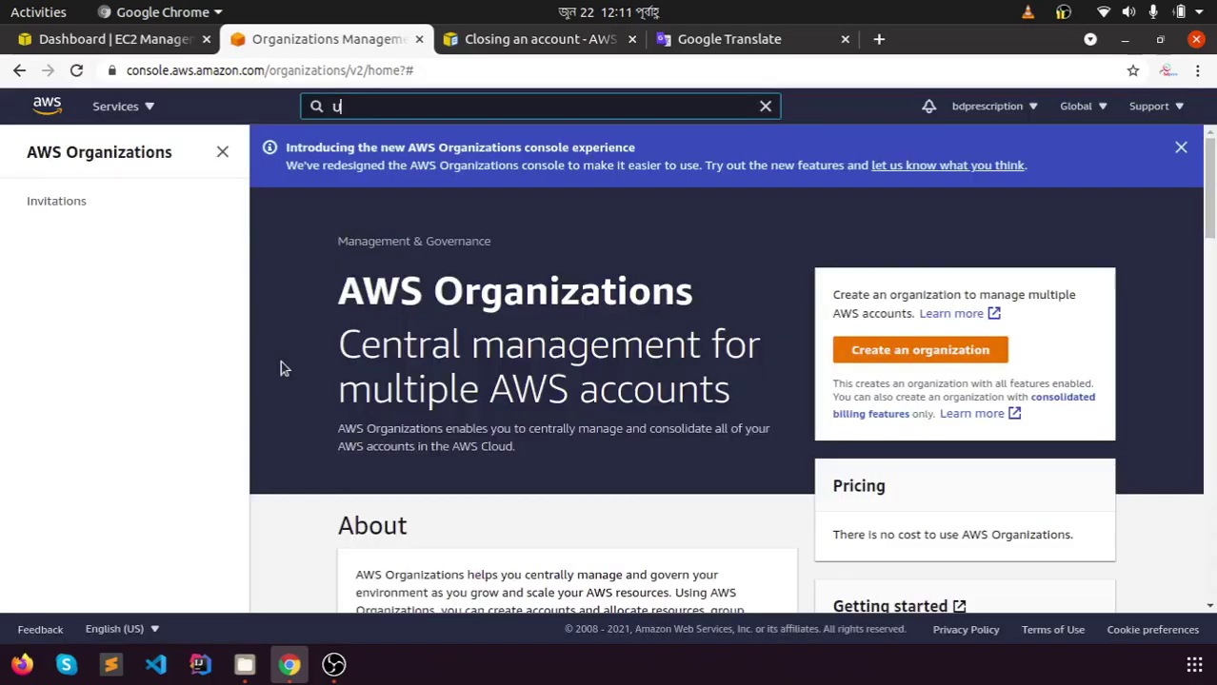
{"action": "type", "text": "u"}
{"action": "key", "text": "BackSpace"}
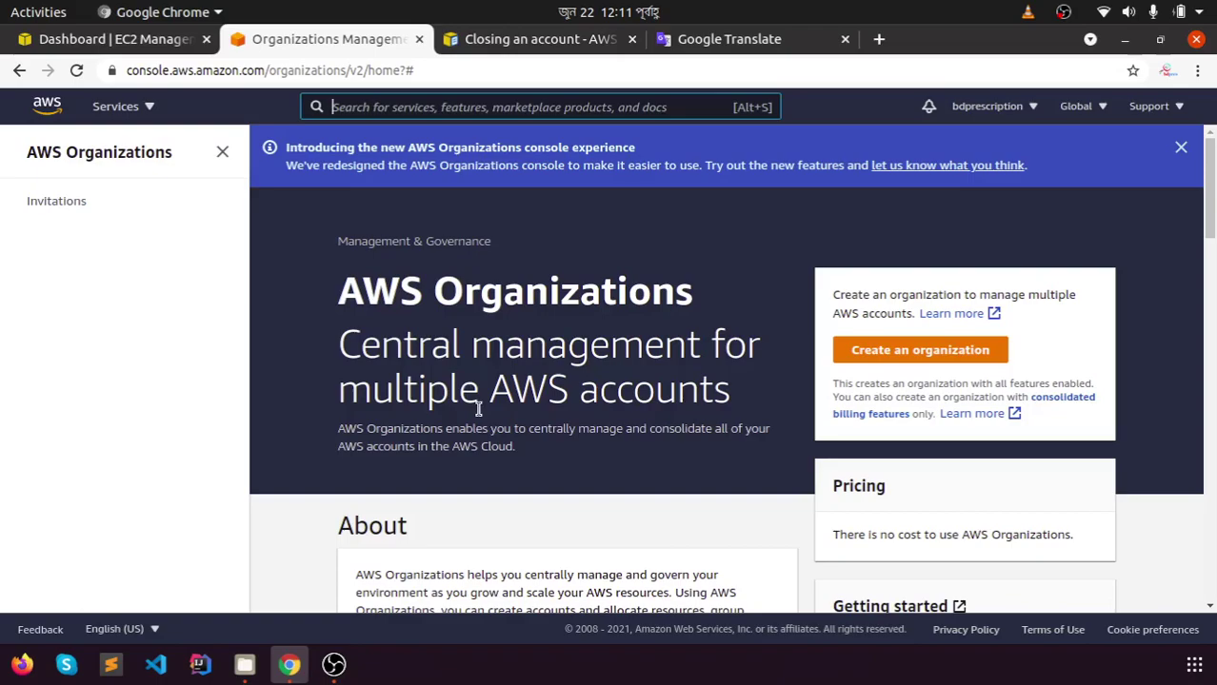
{"action": "scroll", "coordinate": [478, 410], "scroll_direction": "down", "scroll_amount": 6}
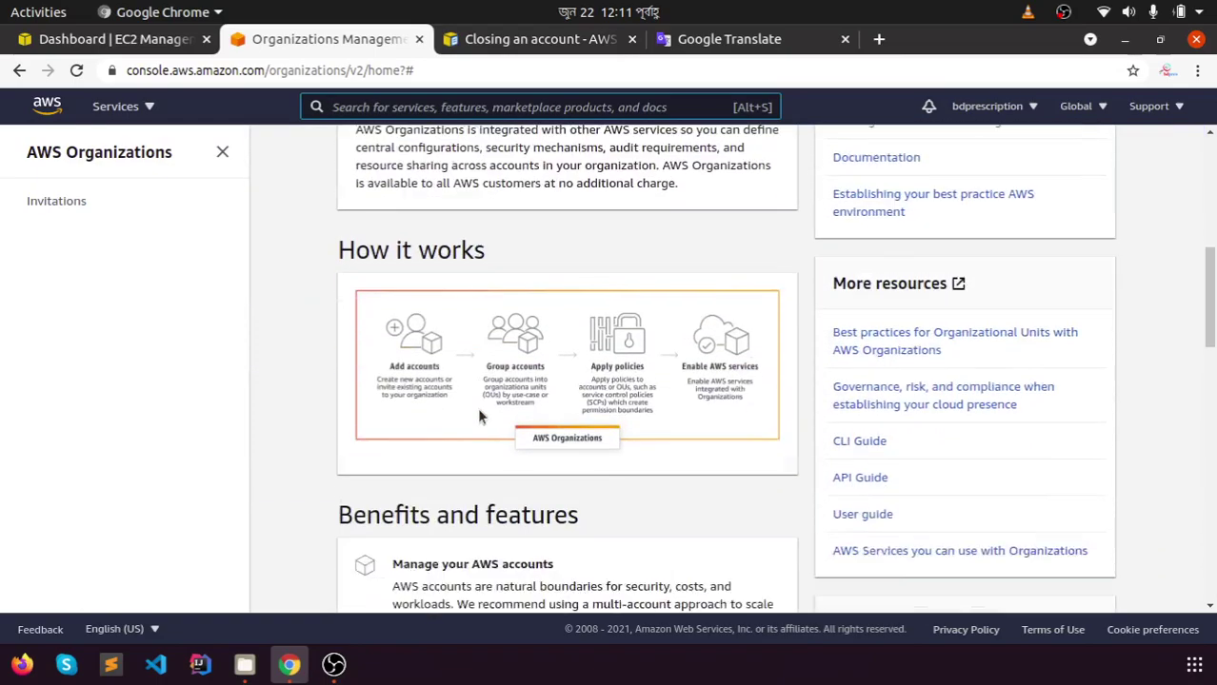
{"action": "scroll", "coordinate": [477, 408], "scroll_direction": "down", "scroll_amount": 5}
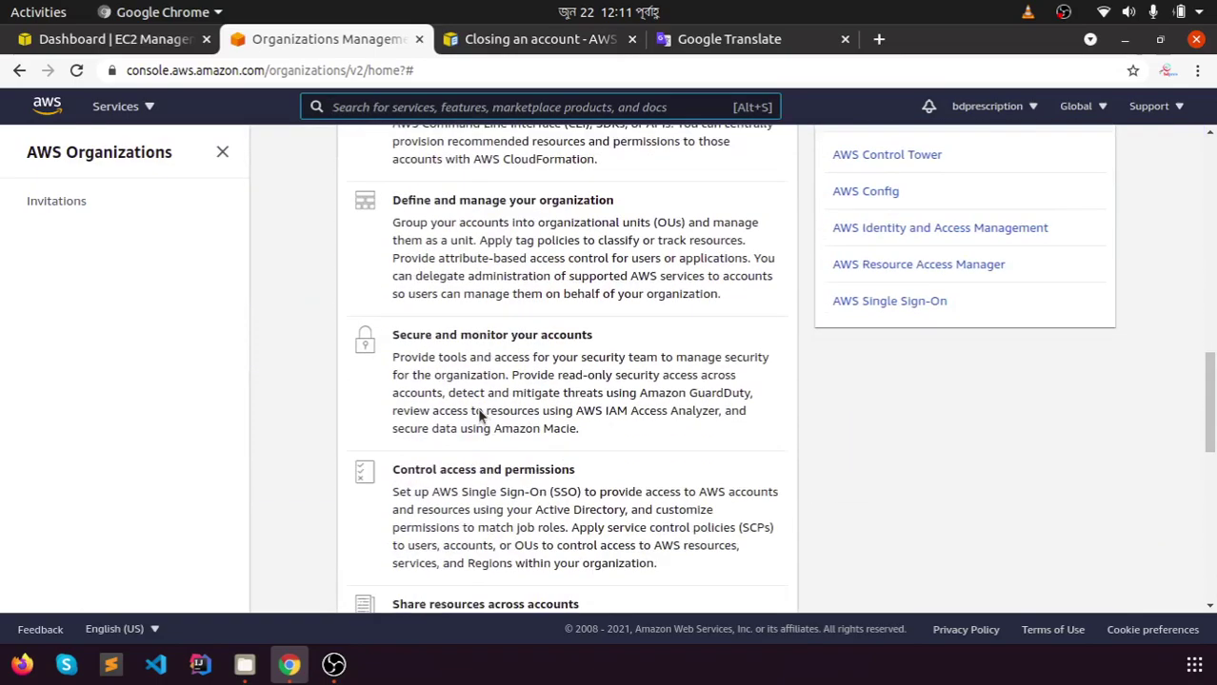
{"action": "scroll", "coordinate": [477, 408], "scroll_direction": "up", "scroll_amount": 8}
{"action": "scroll", "coordinate": [477, 408], "scroll_direction": "up", "scroll_amount": 3}
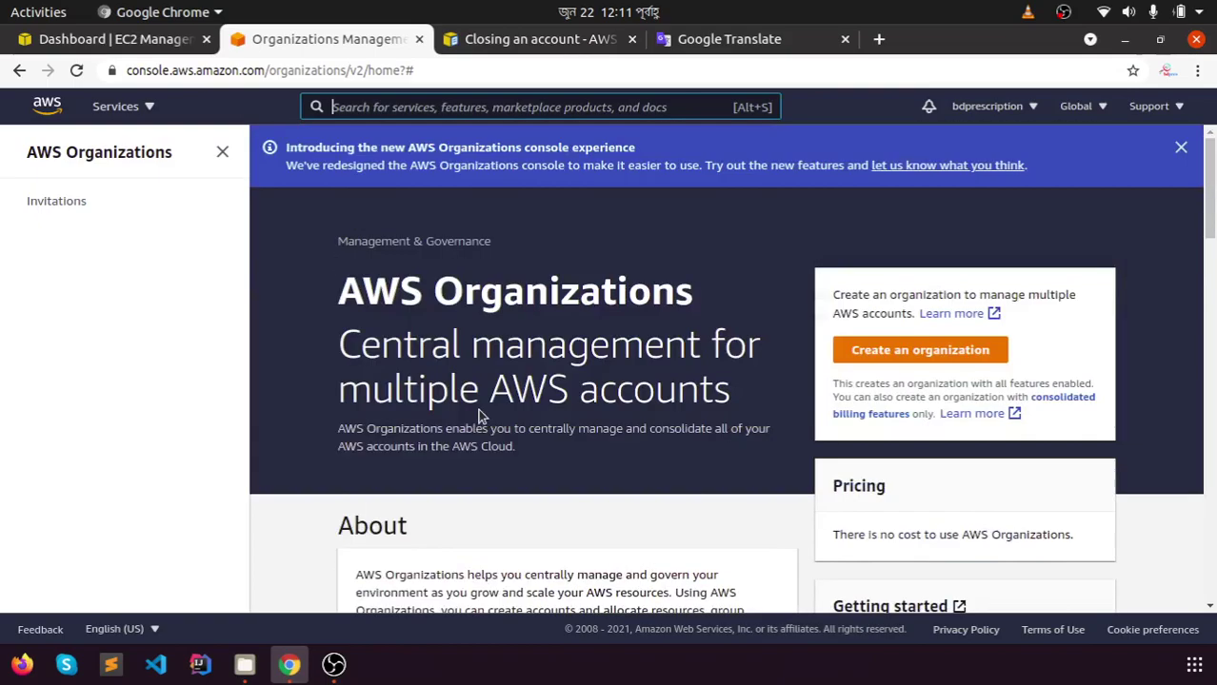
Open My Service Quotas and review the listed services and the pending and recently resolved quota requests
{"action": "left_click", "coordinate": [969, 107]}
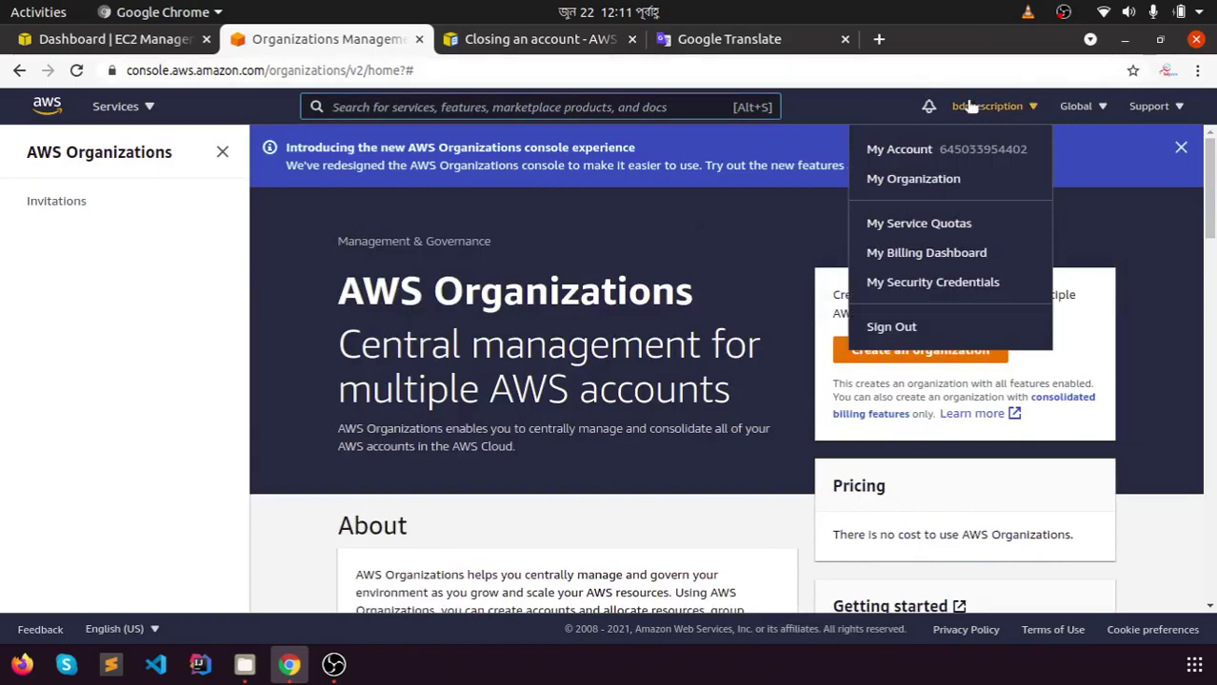
{"action": "left_click", "coordinate": [882, 228]}
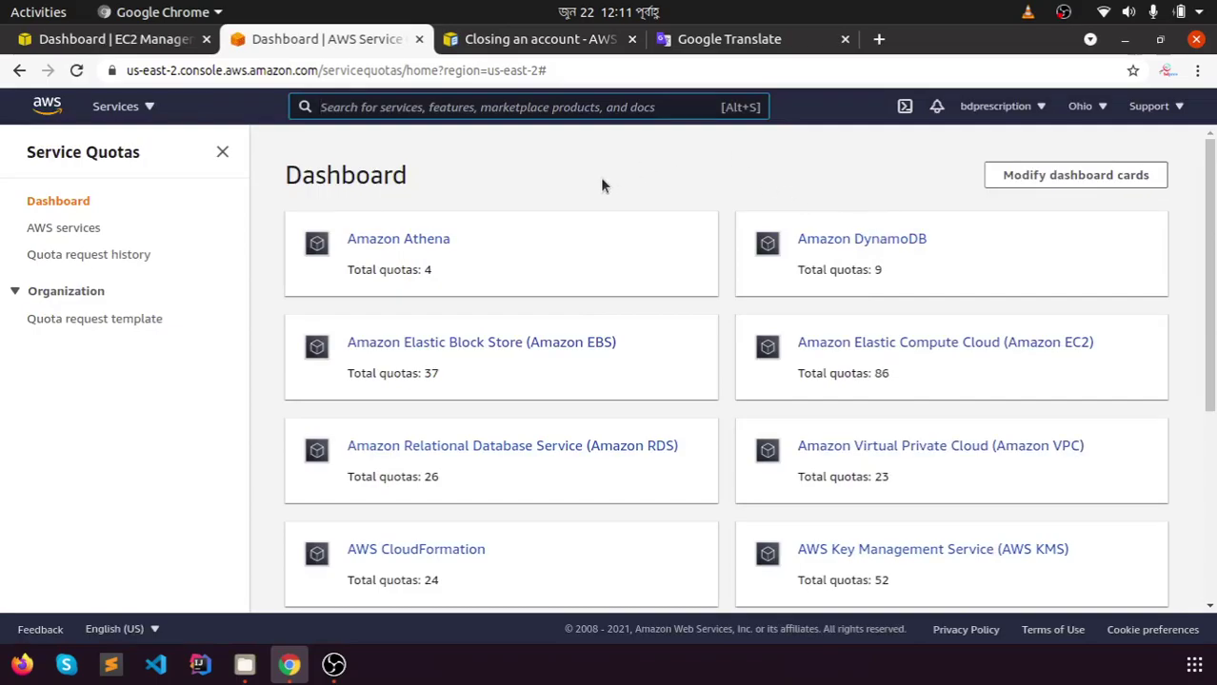
{"action": "scroll", "coordinate": [602, 183], "scroll_direction": "down", "scroll_amount": 3}
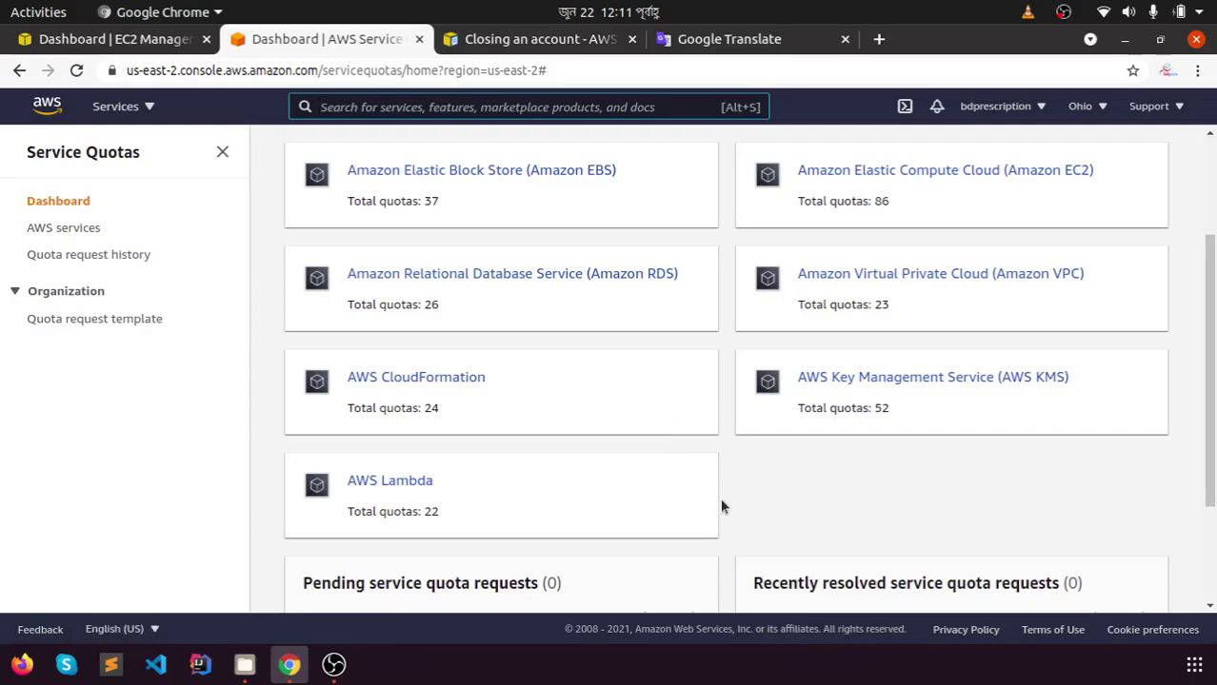
{"action": "scroll", "coordinate": [721, 505], "scroll_direction": "down", "scroll_amount": 3}
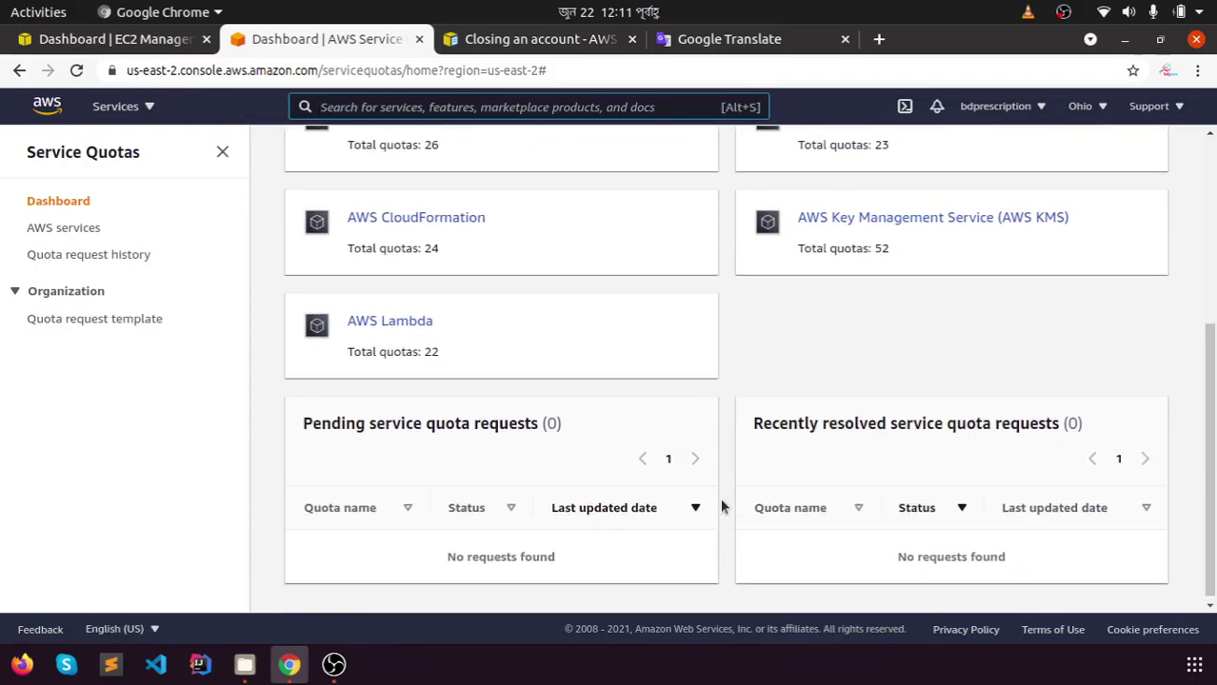
{"action": "scroll", "coordinate": [722, 507], "scroll_direction": "up", "scroll_amount": 5}
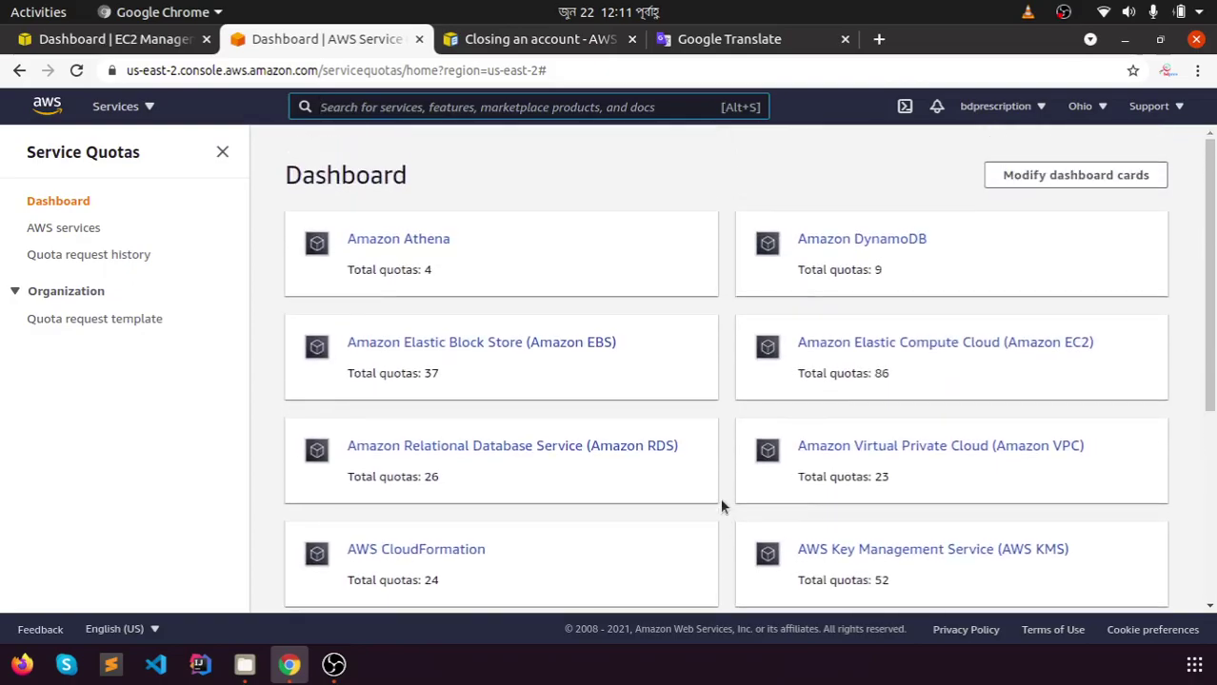
{"action": "scroll", "coordinate": [722, 504], "scroll_direction": "down", "scroll_amount": 3}
{"action": "scroll", "coordinate": [721, 505], "scroll_direction": "up", "scroll_amount": 3}
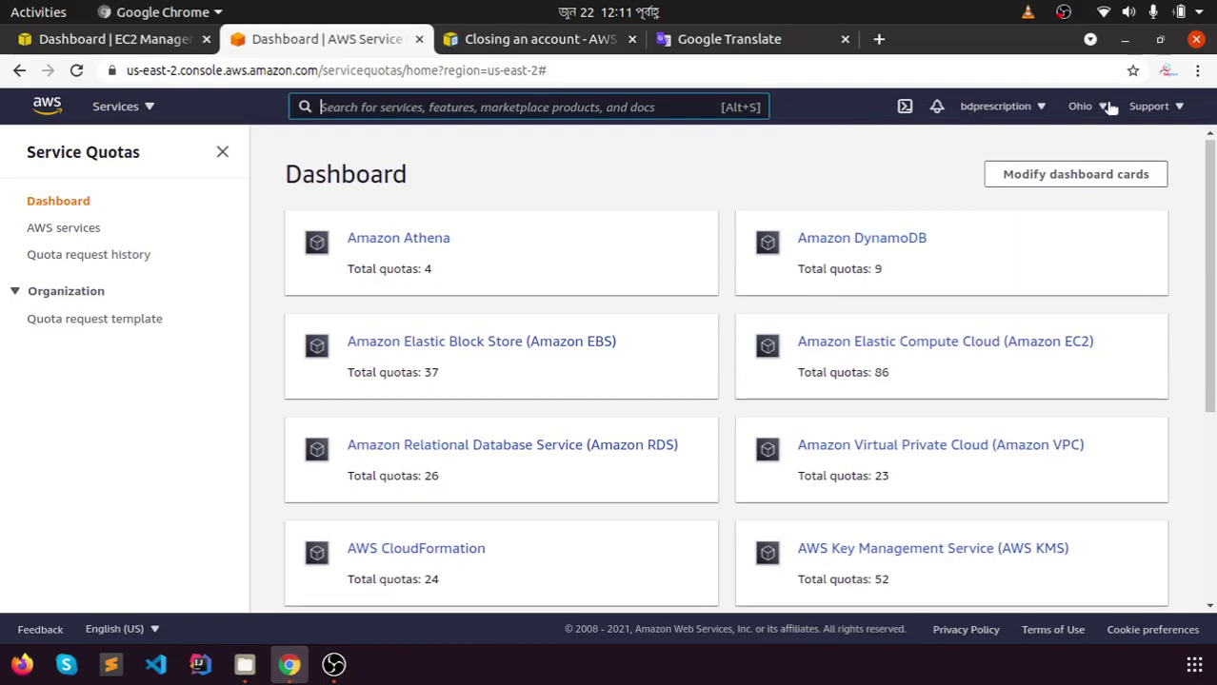
Open the My Security Credentials page and check the account's credential sections
{"action": "left_click", "coordinate": [1023, 107]}
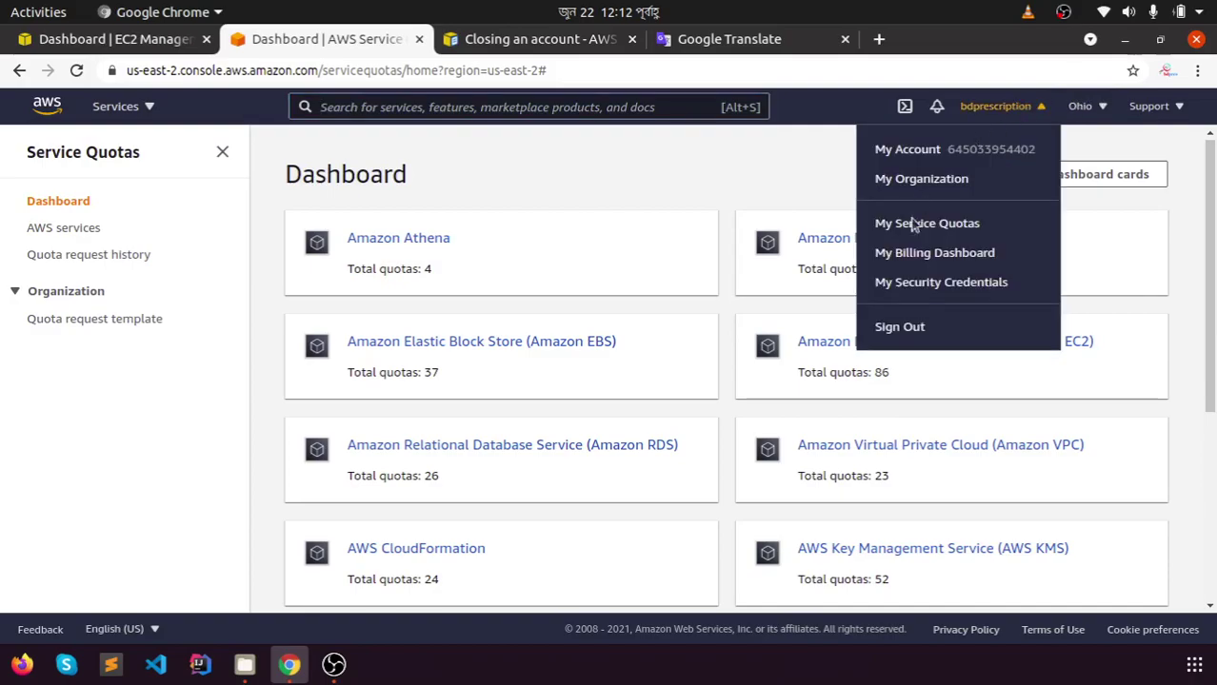
{"action": "left_click", "coordinate": [908, 286]}
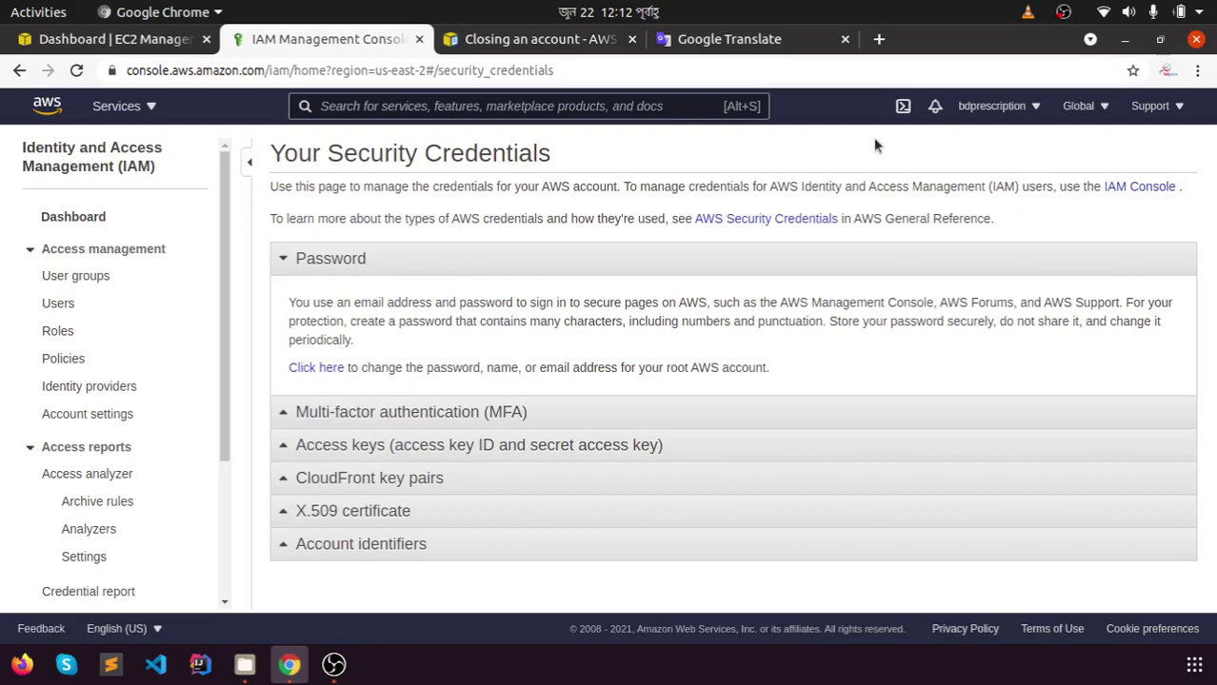
{"action": "left_click", "coordinate": [1038, 108]}
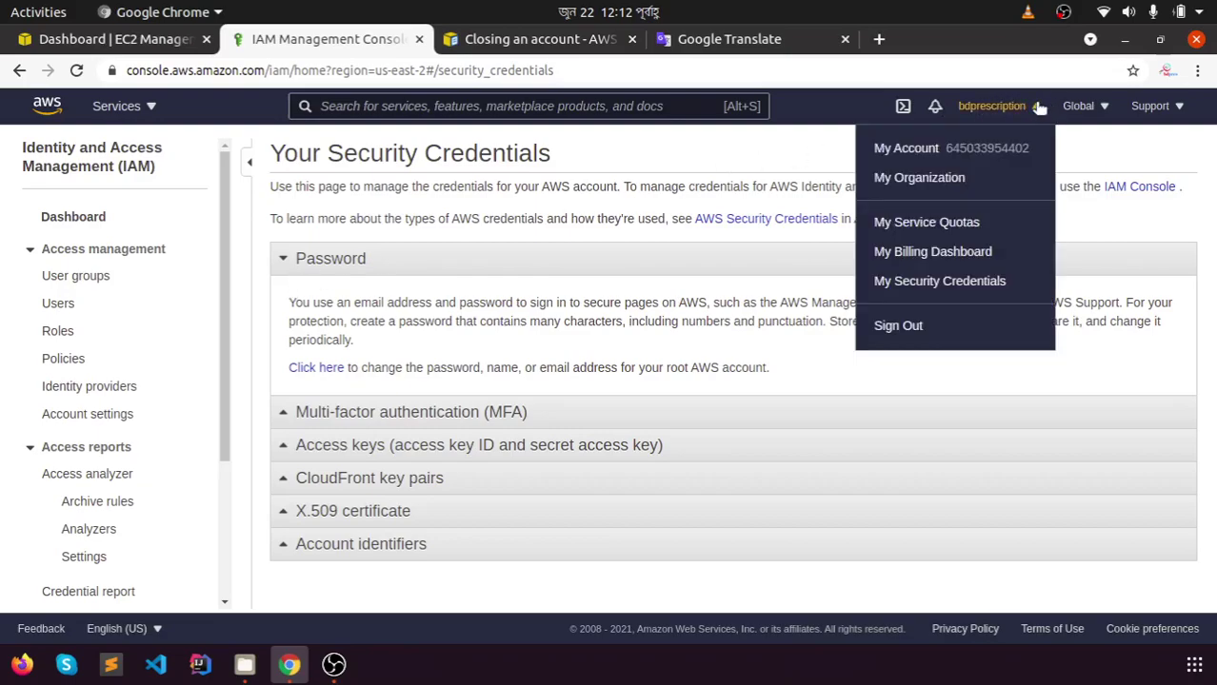
{"action": "left_click", "coordinate": [735, 76]}
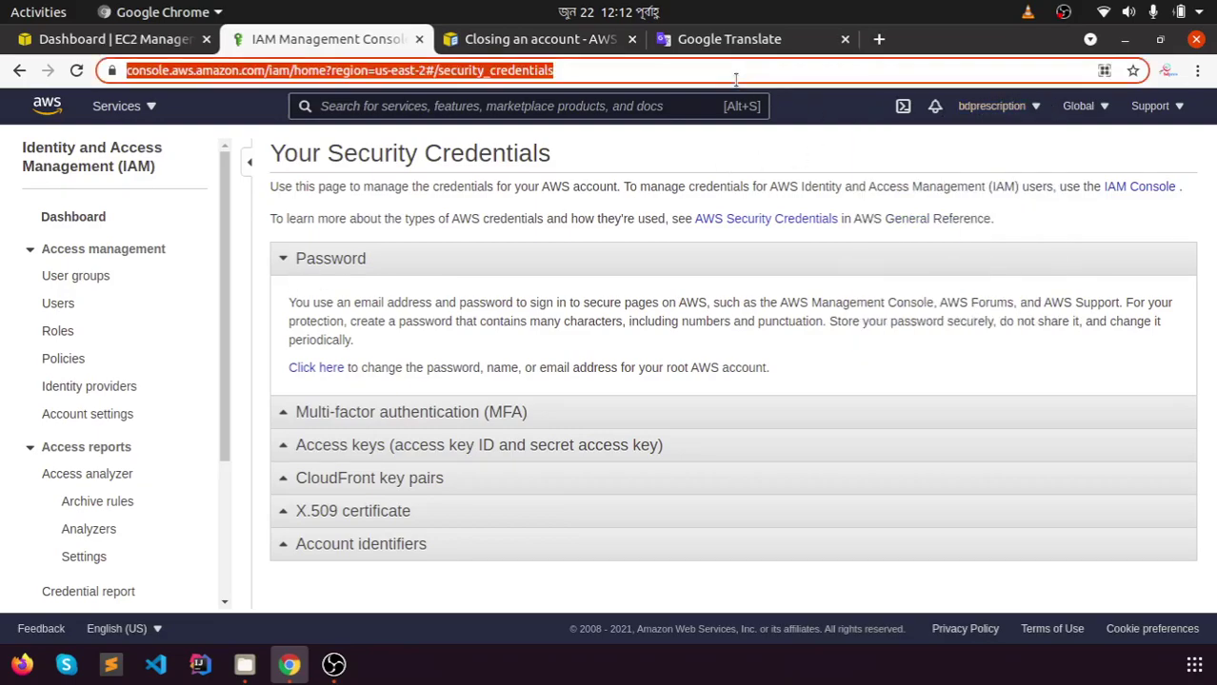
In the browser tab with the account-closing guide, try to load 18.224.19.20/phpmyadmin to check whether the old server responds
{"action": "left_click", "coordinate": [579, 43]}
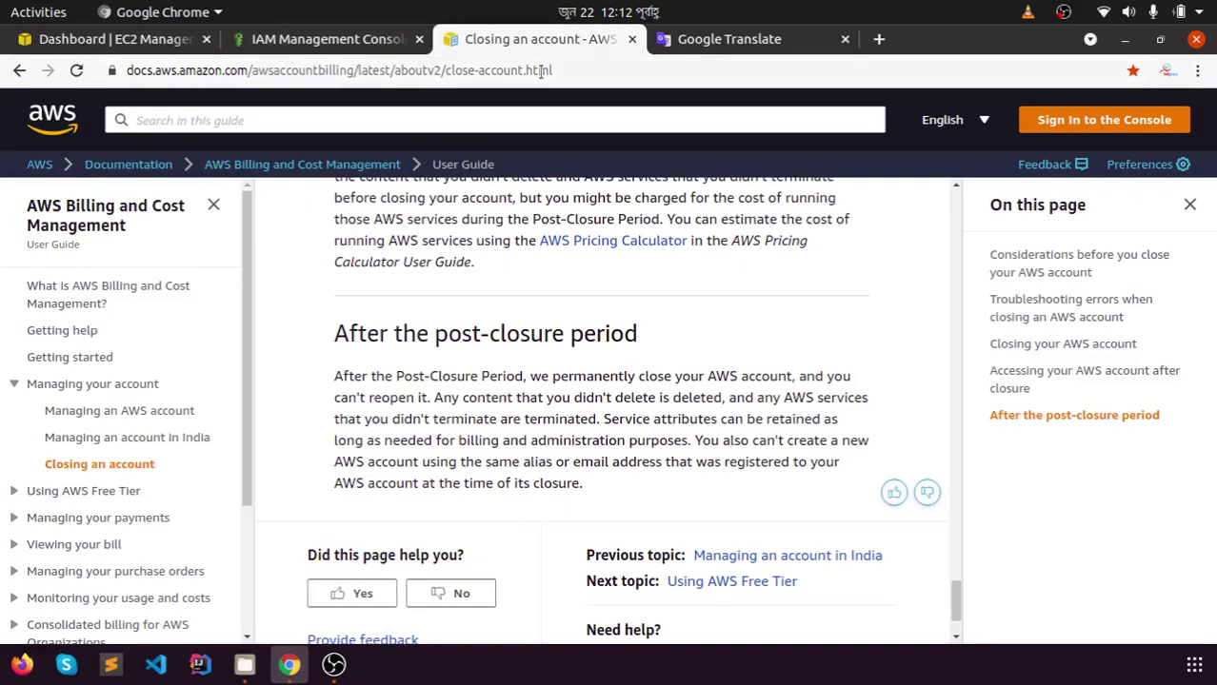
{"action": "left_click", "coordinate": [543, 71]}
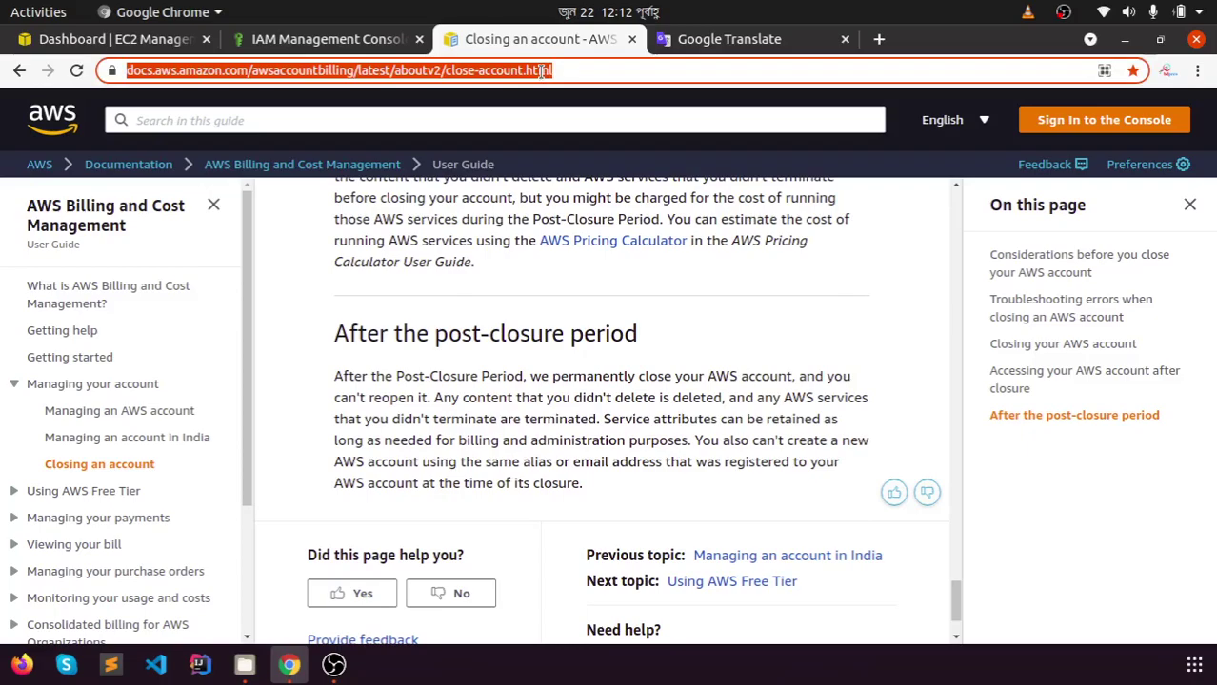
{"action": "key", "text": "BackSpace"}
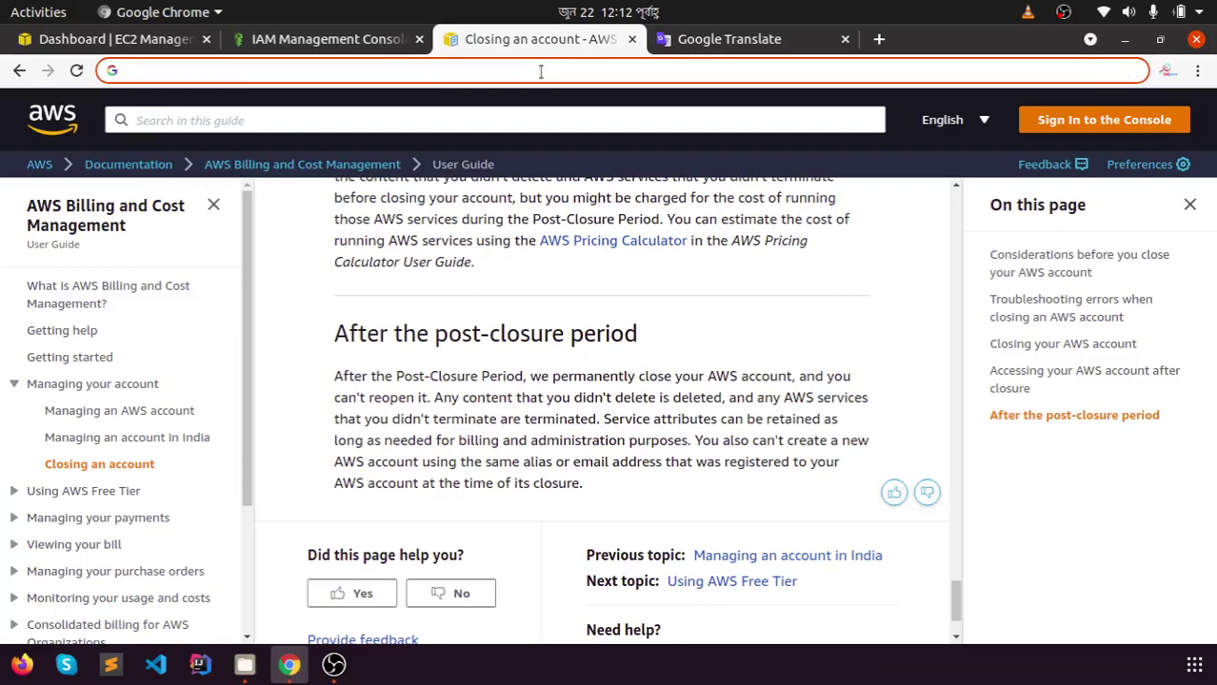
{"action": "type", "text": "18.224.19.20/"}
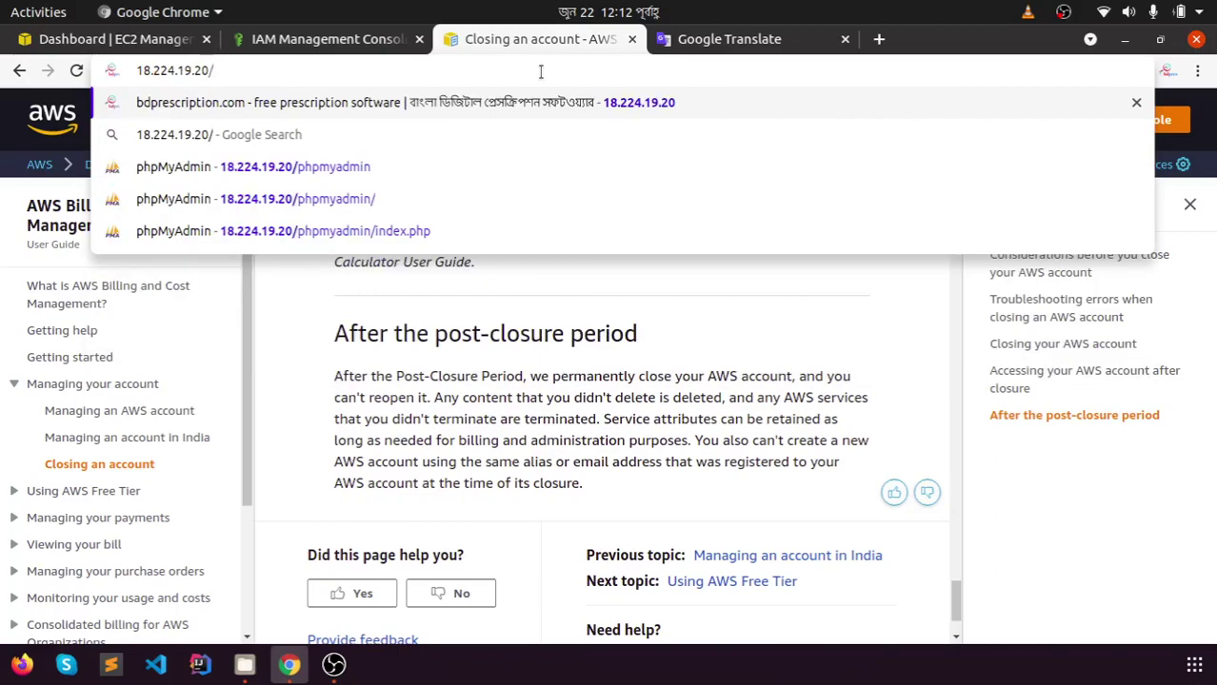
{"action": "type", "text": "phpmyadmin"}
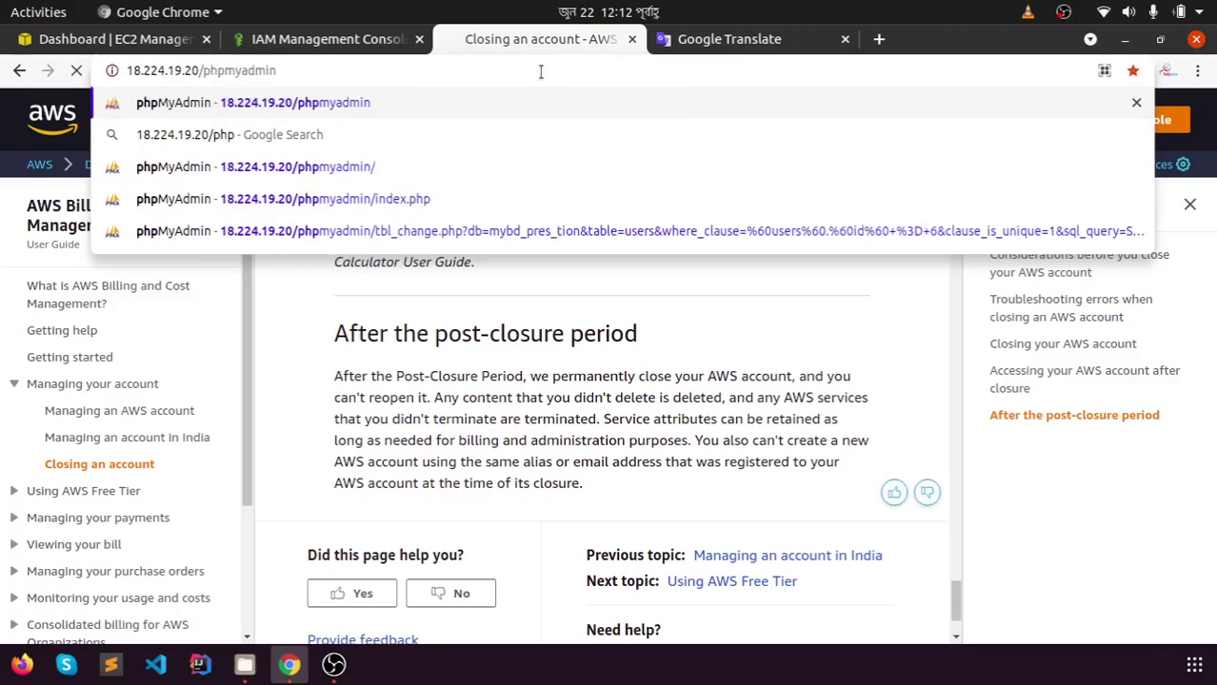
{"action": "key", "text": "Return"}
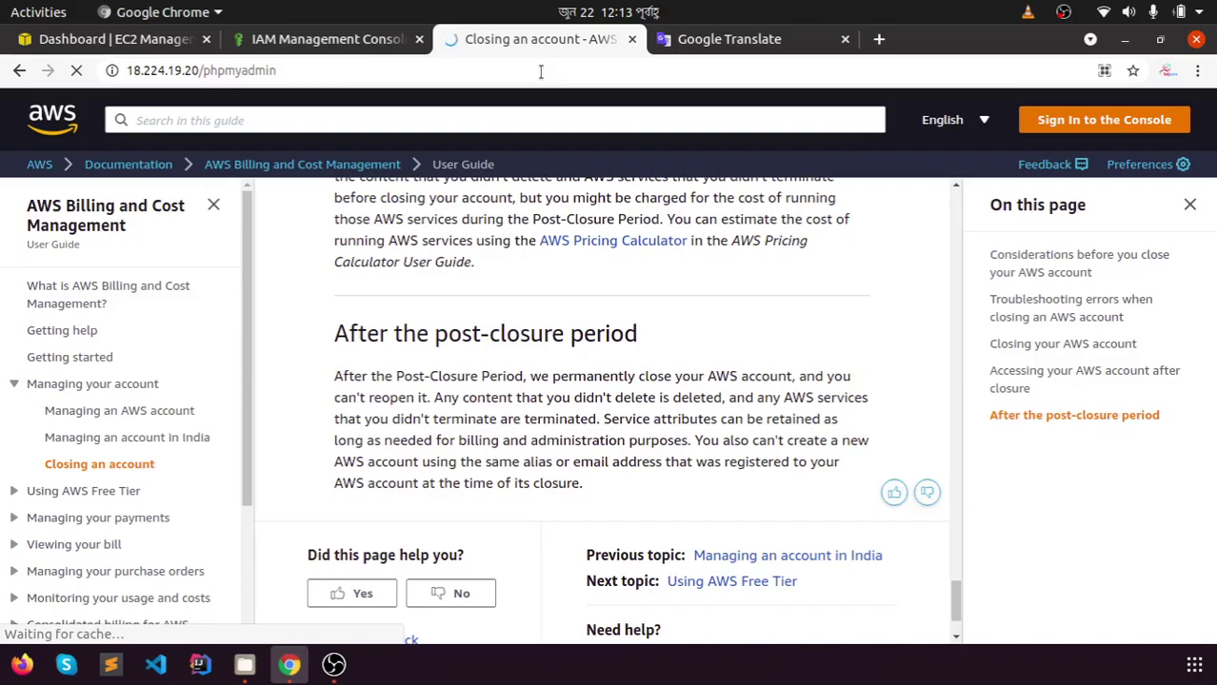
{"action": "left_click", "coordinate": [560, 64]}
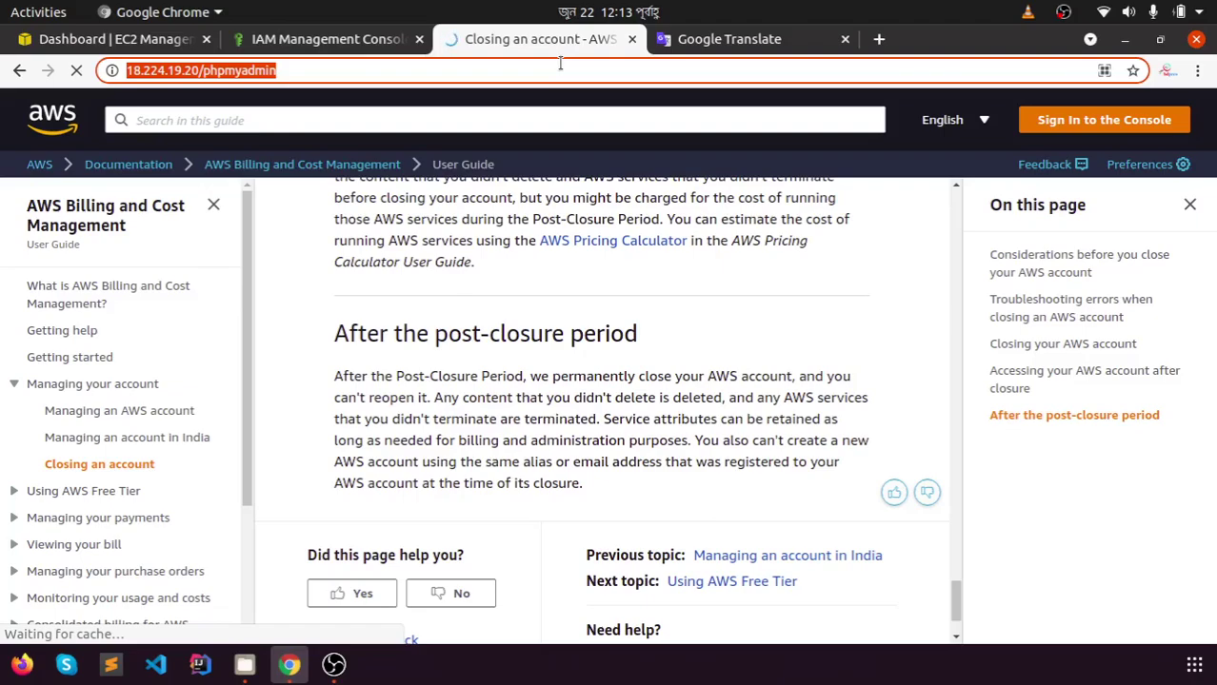
Remove phpmyadmin from the address and try to load 18.224.19.20 to check whether the old server's root responds
{"action": "left_click", "coordinate": [246, 69]}
{"action": "double_click", "coordinate": [246, 69]}
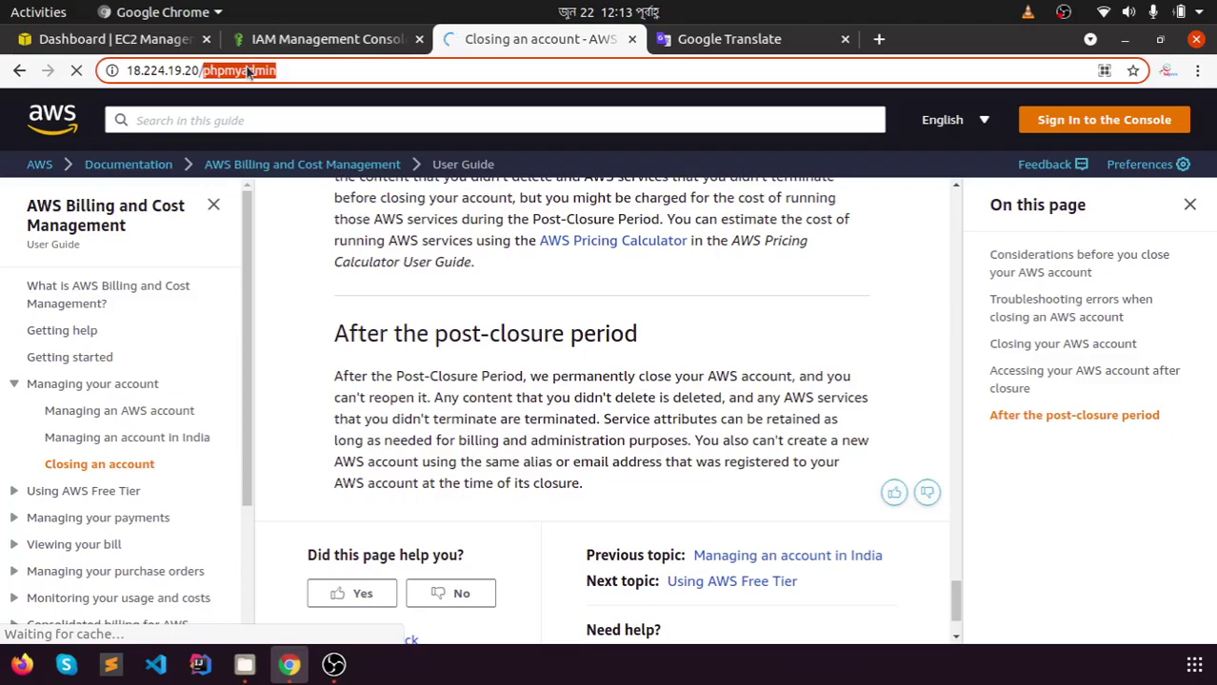
{"action": "key", "text": "BackSpace"}
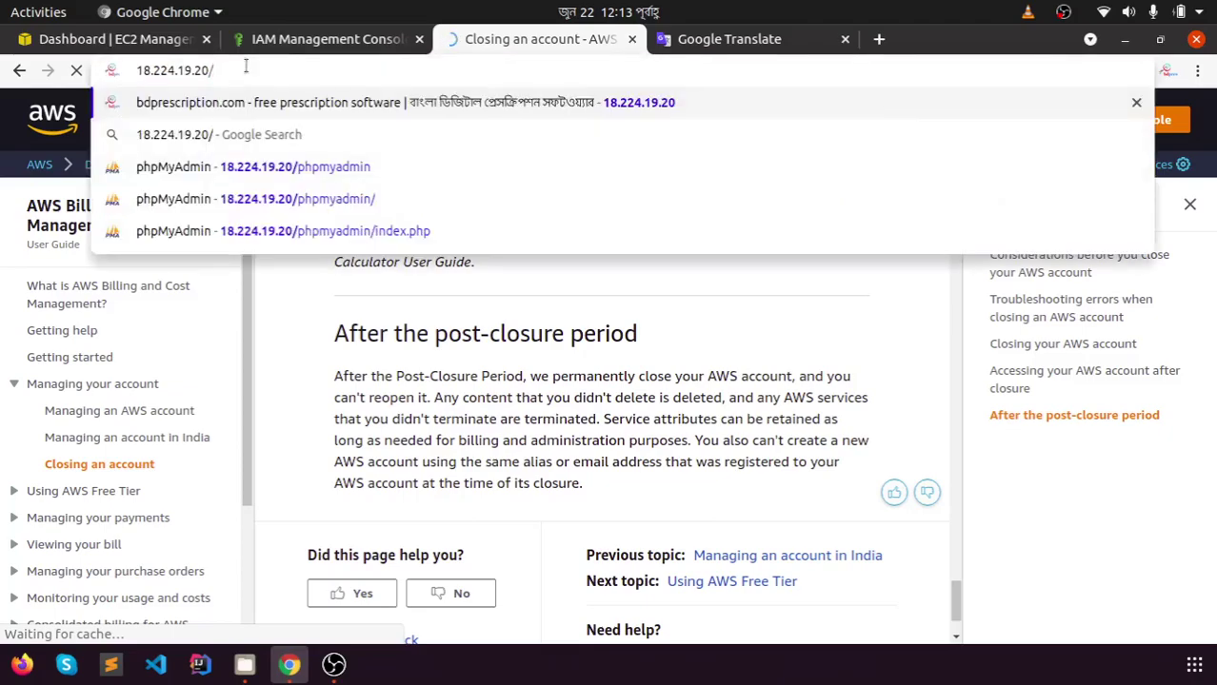
{"action": "key", "text": "Return"}
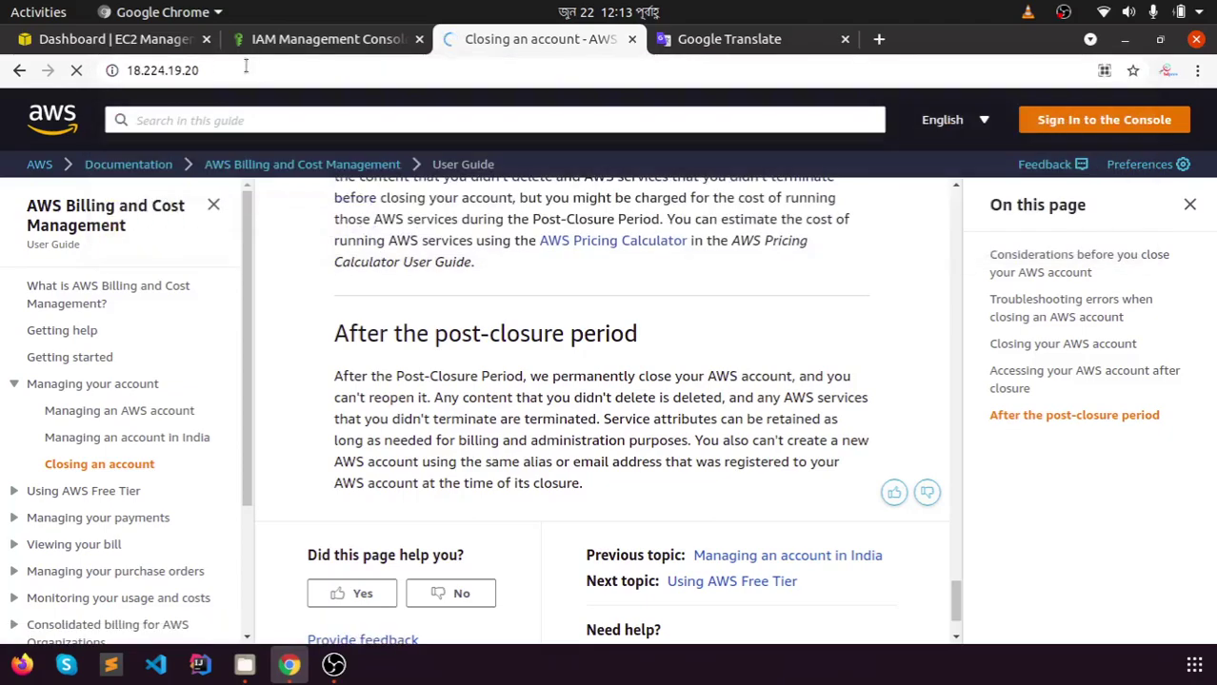
Load bdprescription.com in the Google Translate browser tab and dismiss the page translation prompt
{"action": "left_click", "coordinate": [719, 42]}
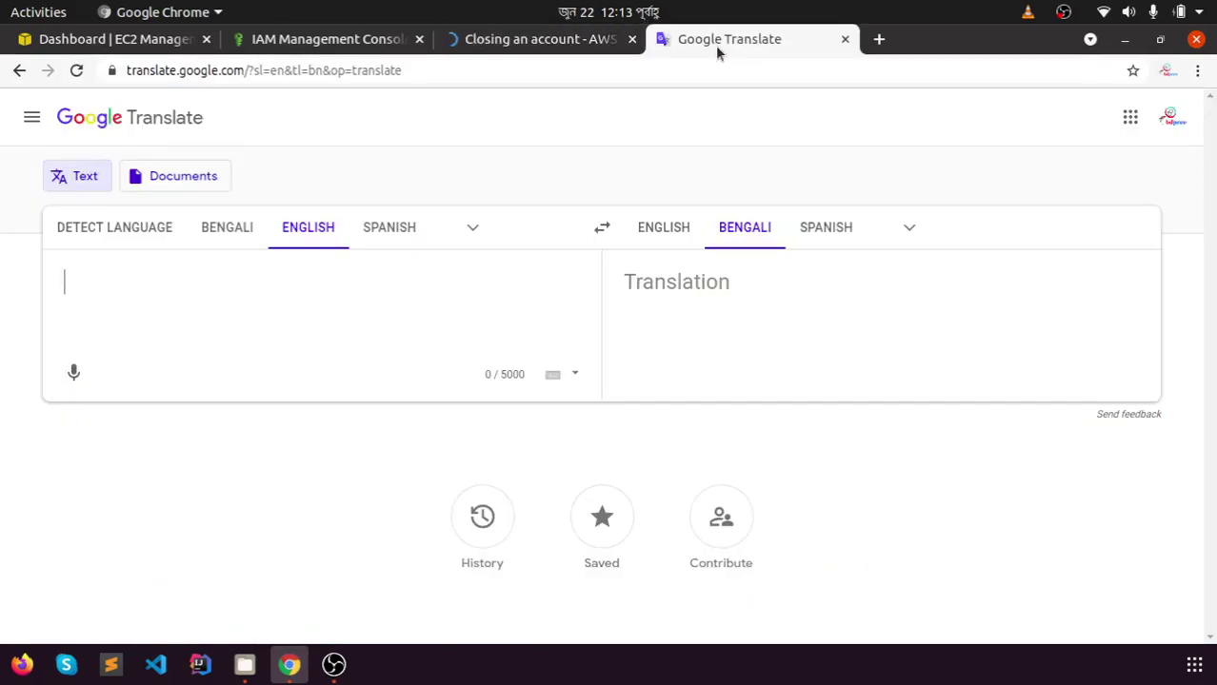
{"action": "left_click", "coordinate": [637, 69]}
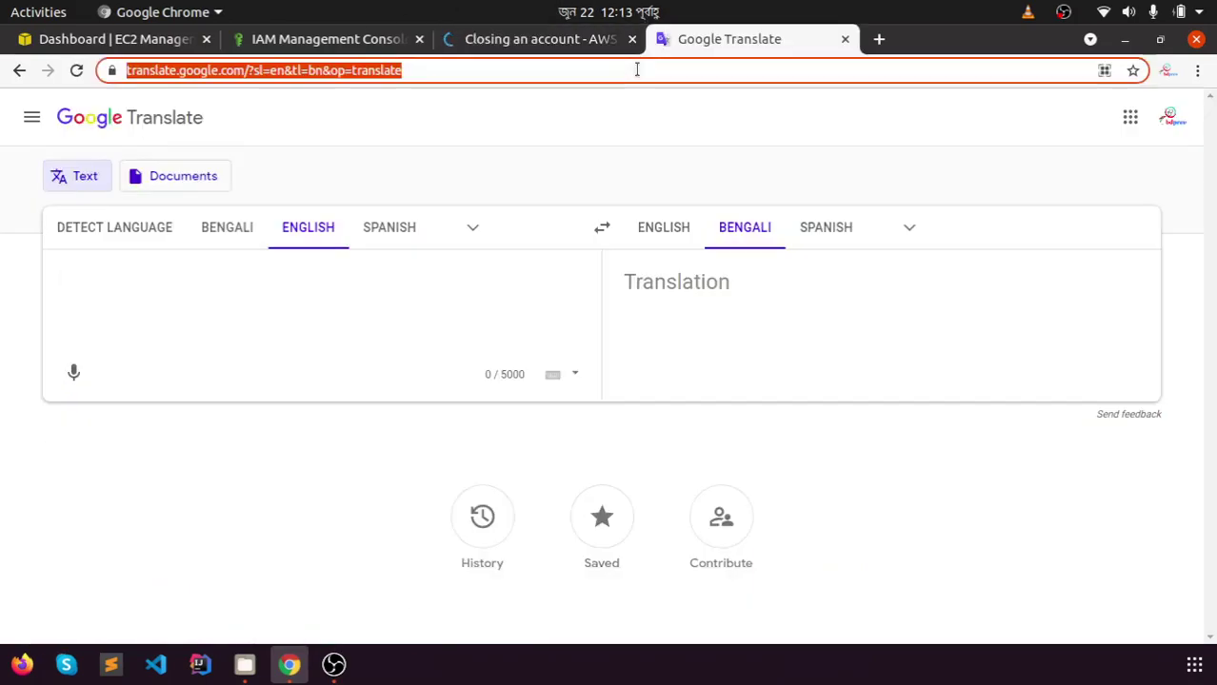
{"action": "type", "text": "bd"}
{"action": "key", "text": "Return"}
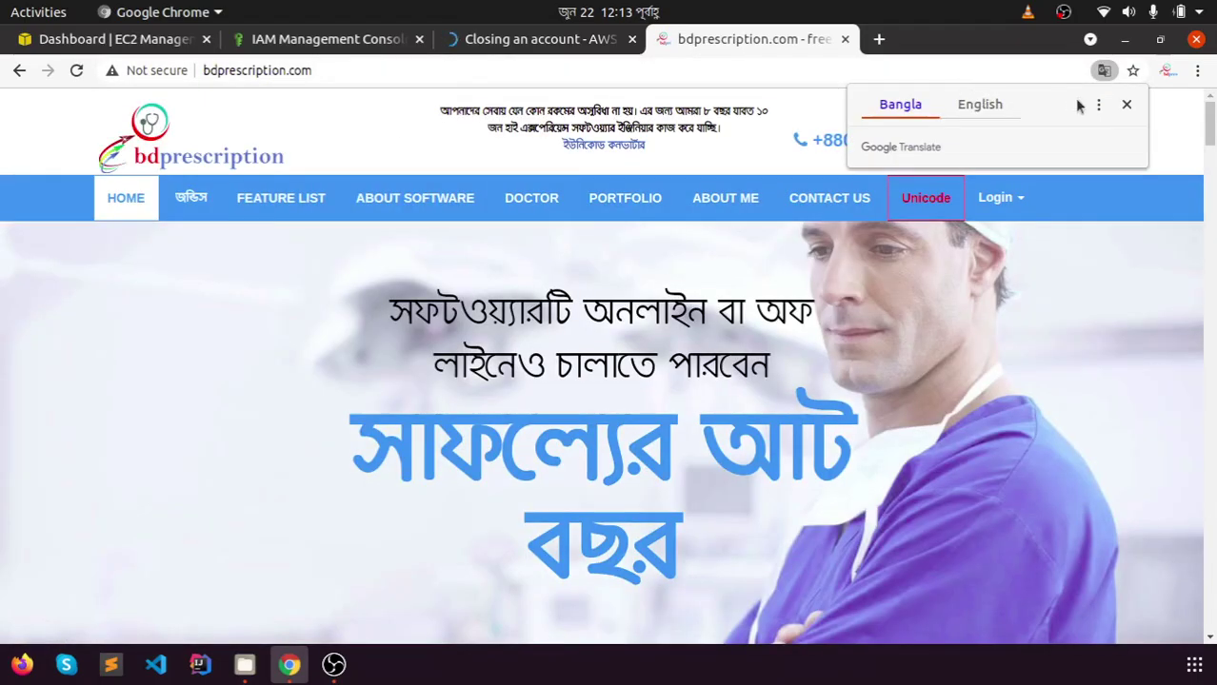
{"action": "left_click", "coordinate": [1126, 105]}
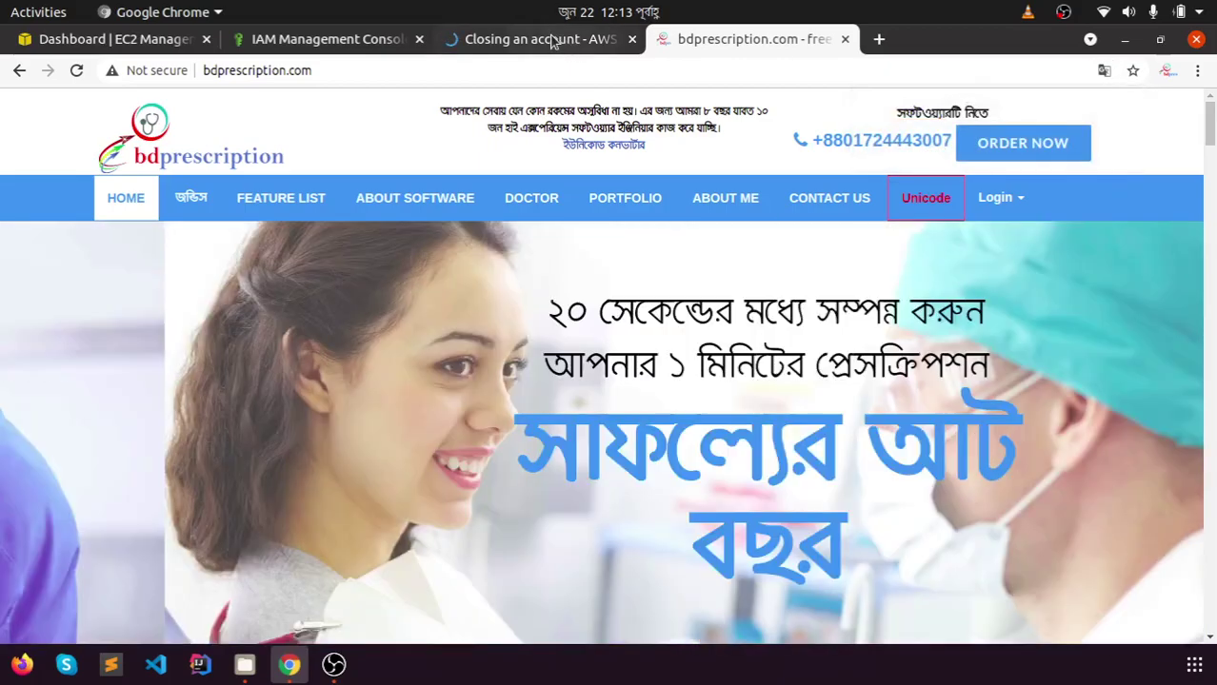
Compare the 18.224.19.20 tab with the bdprescription.com tab, and close the 18.224.19.20 tab
{"action": "left_click", "coordinate": [550, 38]}
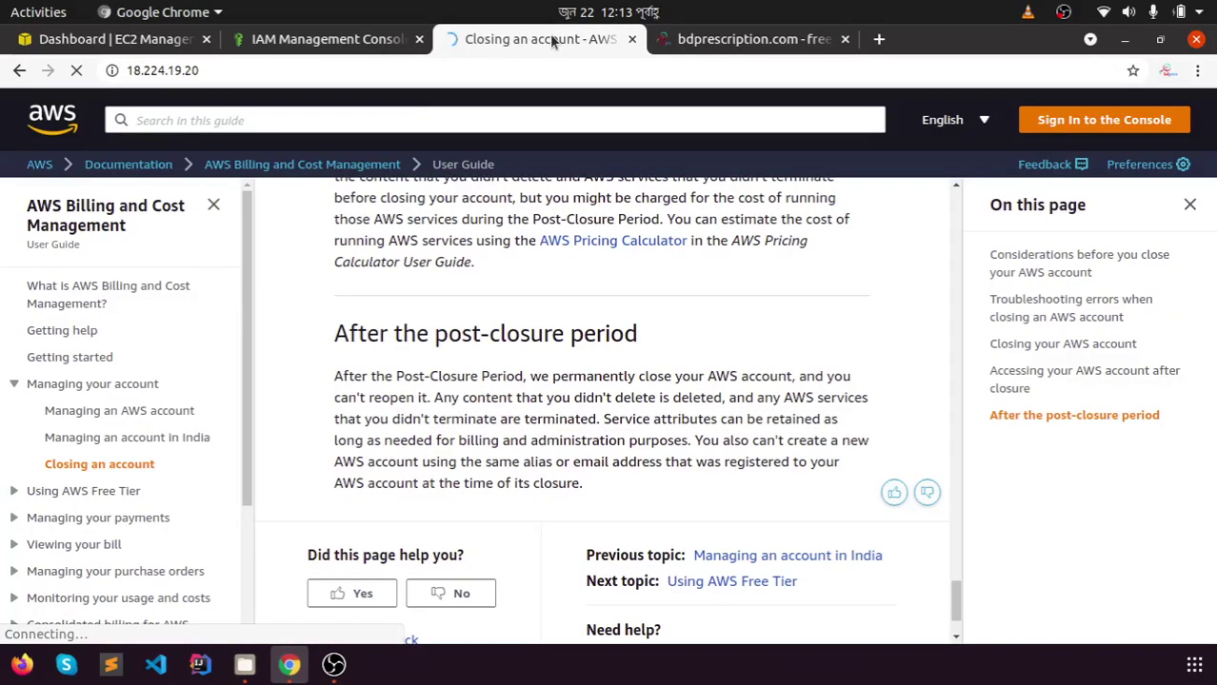
{"action": "left_click", "coordinate": [679, 40]}
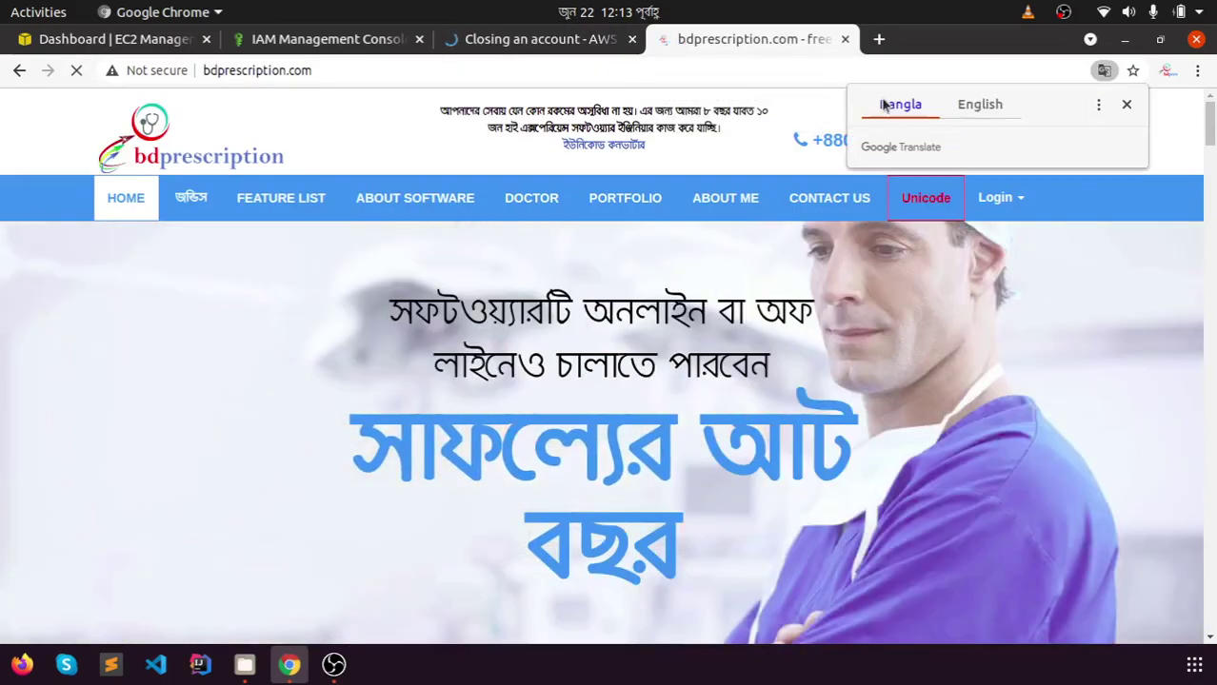
{"action": "left_click", "coordinate": [993, 108]}
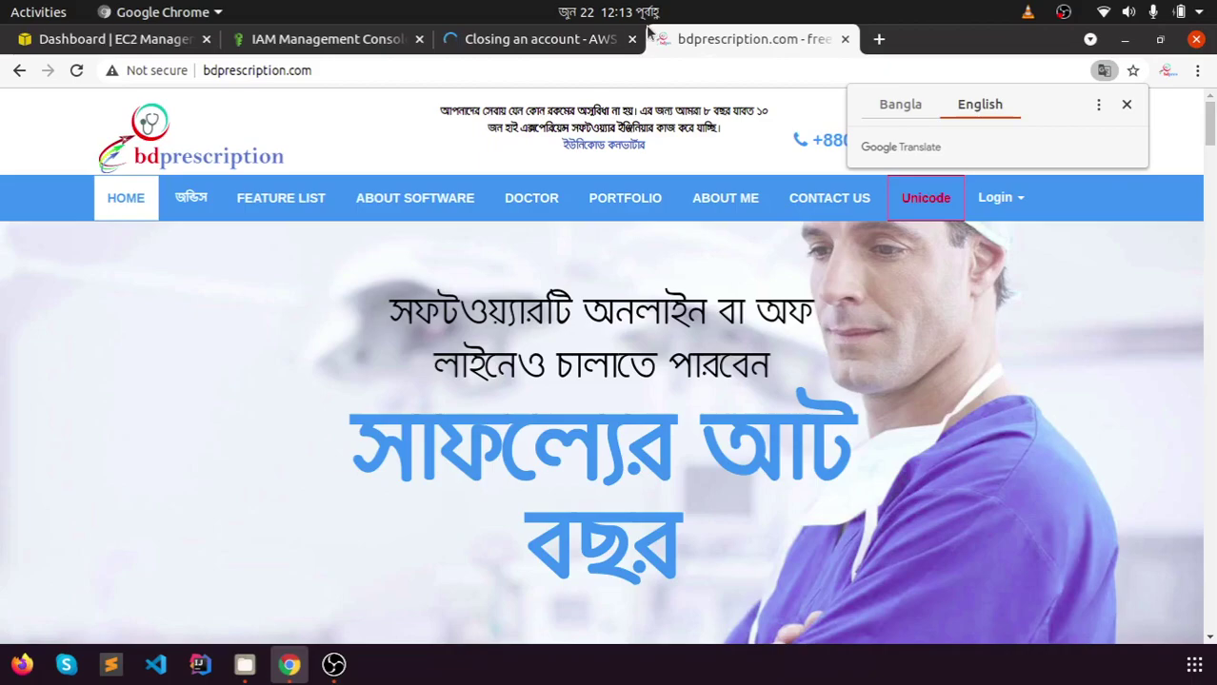
{"action": "left_click", "coordinate": [565, 40]}
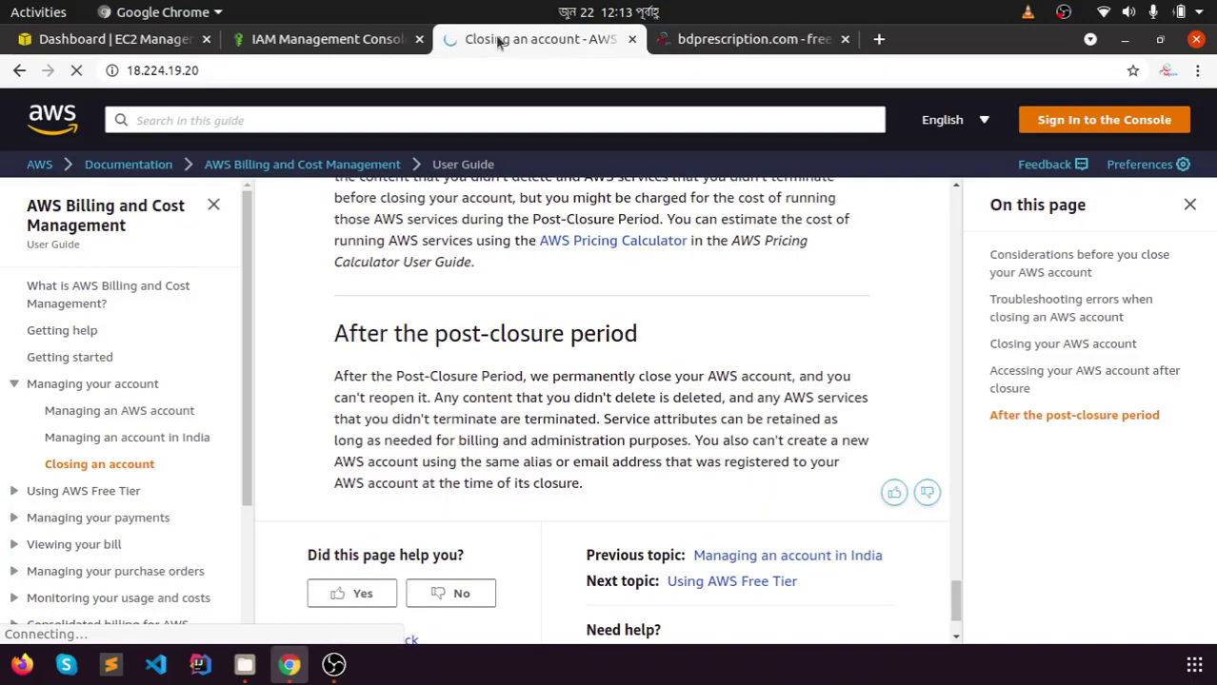
{"action": "left_click", "coordinate": [632, 40]}
Return to the bdprescription.com tab, dismiss the translation prompt and look through the home page's sections
{"action": "left_click", "coordinate": [388, 43]}
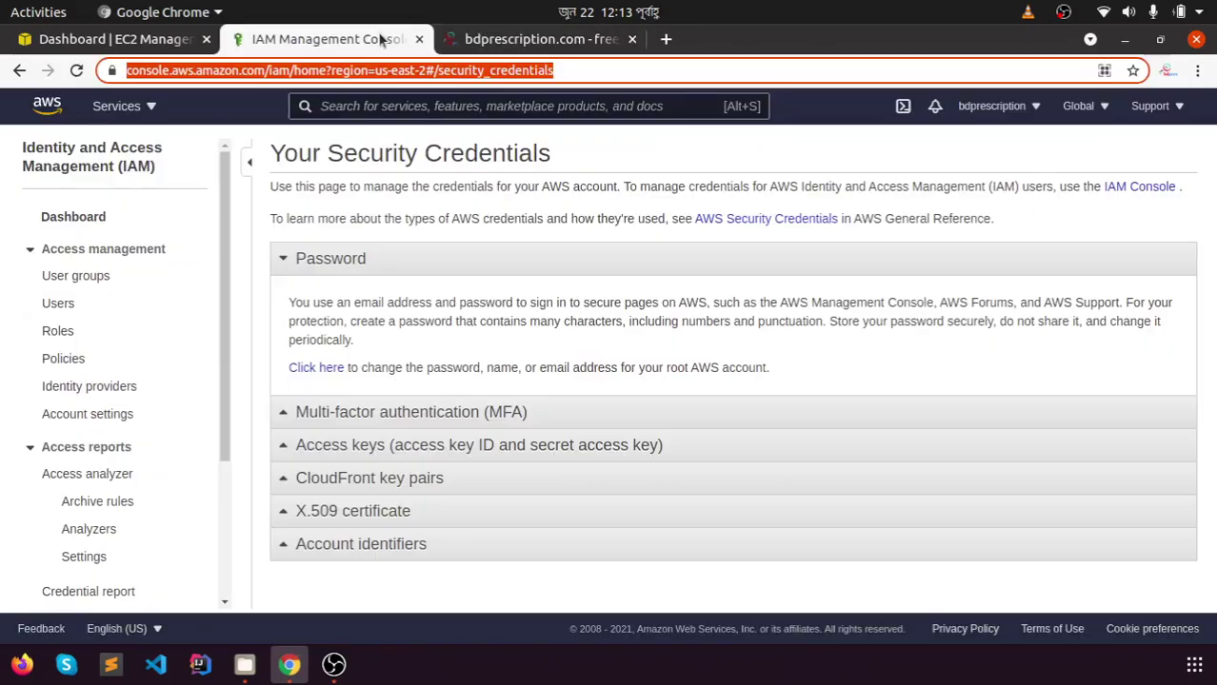
{"action": "left_click", "coordinate": [465, 43]}
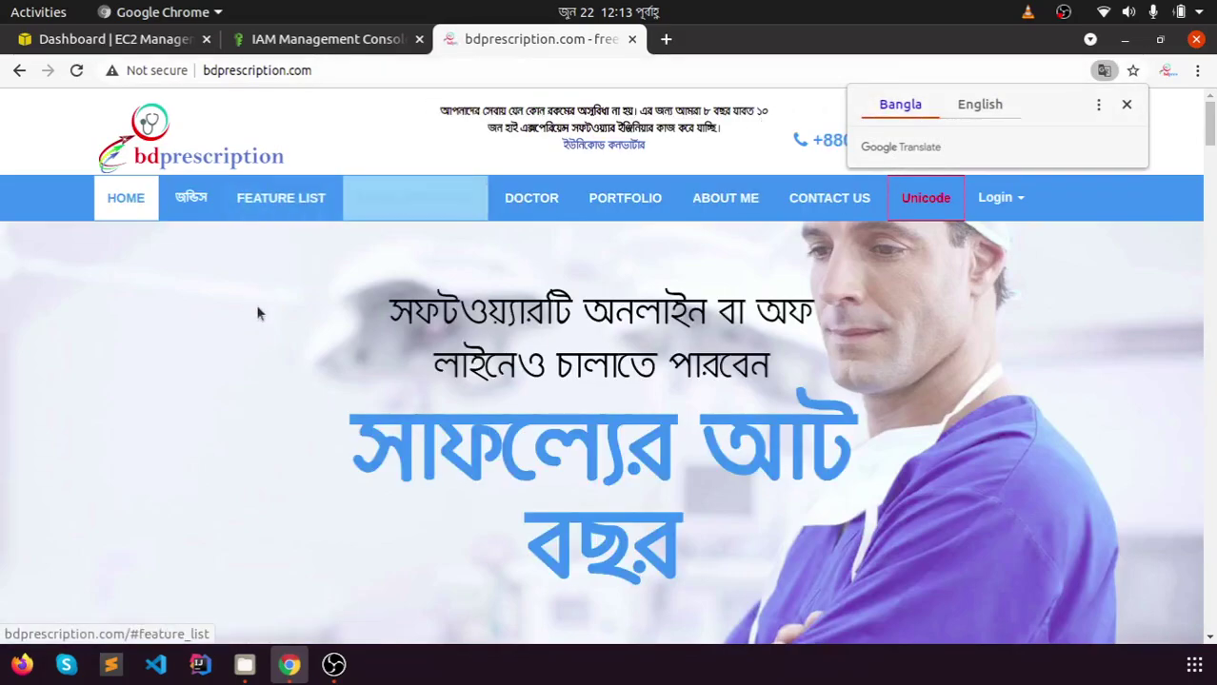
{"action": "scroll", "coordinate": [258, 333], "scroll_direction": "down", "scroll_amount": 5}
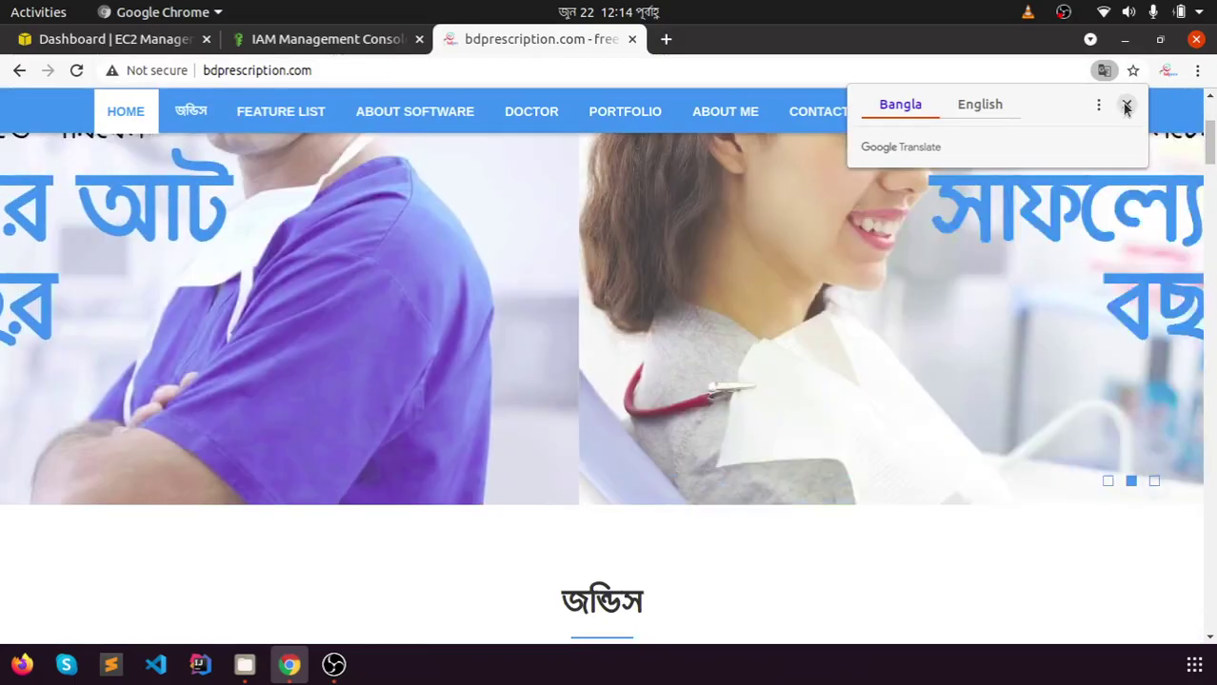
{"action": "left_click", "coordinate": [1126, 104]}
{"action": "scroll", "coordinate": [843, 303], "scroll_direction": "down", "scroll_amount": 4}
{"action": "scroll", "coordinate": [843, 303], "scroll_direction": "down", "scroll_amount": 15}
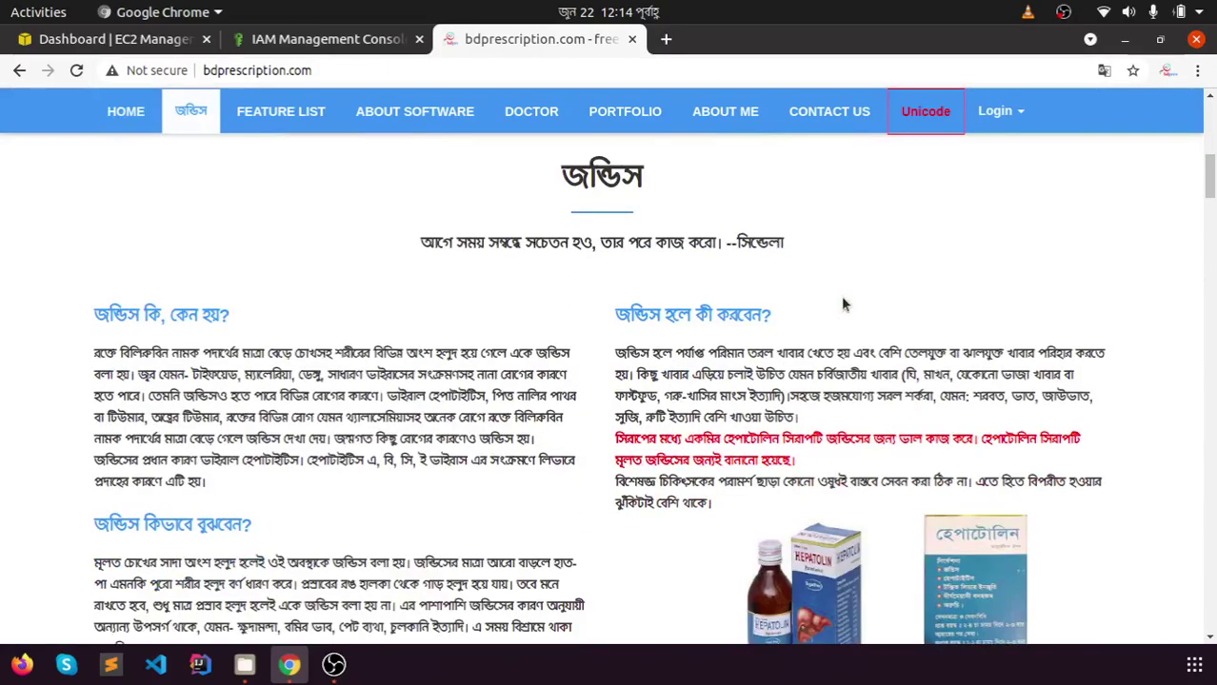
{"action": "scroll", "coordinate": [841, 299], "scroll_direction": "down", "scroll_amount": 3}
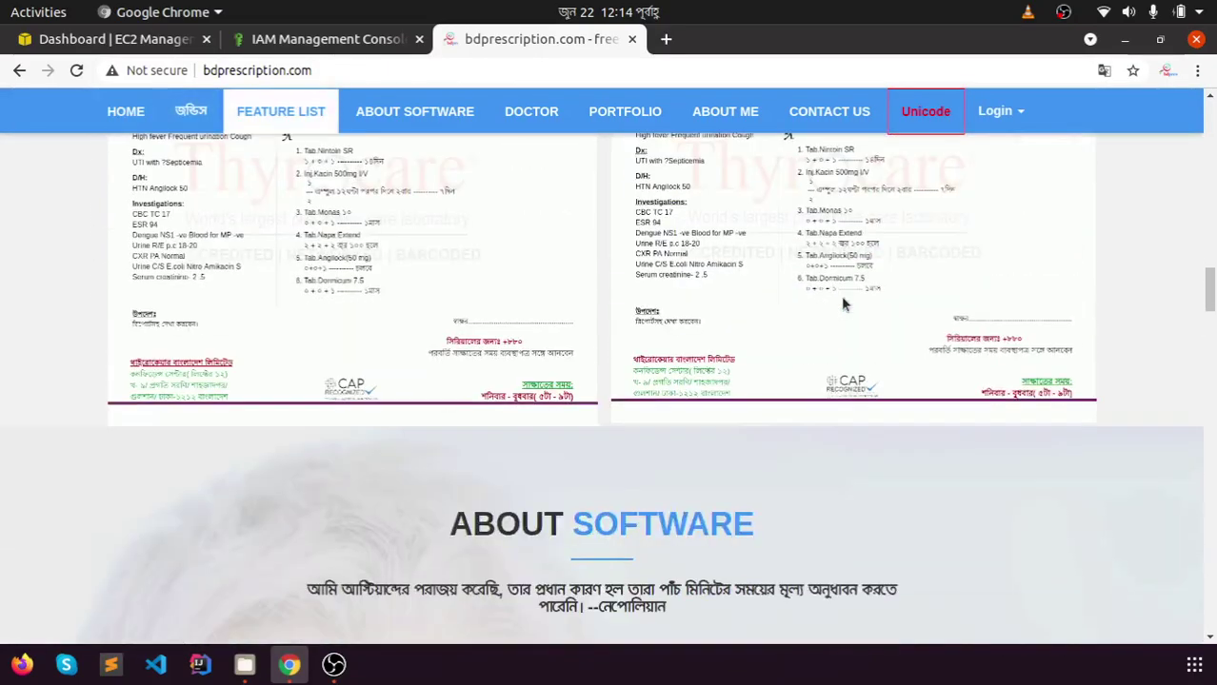
{"action": "scroll", "coordinate": [809, 286], "scroll_direction": "up", "scroll_amount": 3}
Open the My Account page from the EC2 dashboard and close the IAM Management Console browser tab
{"action": "left_click", "coordinate": [348, 46]}
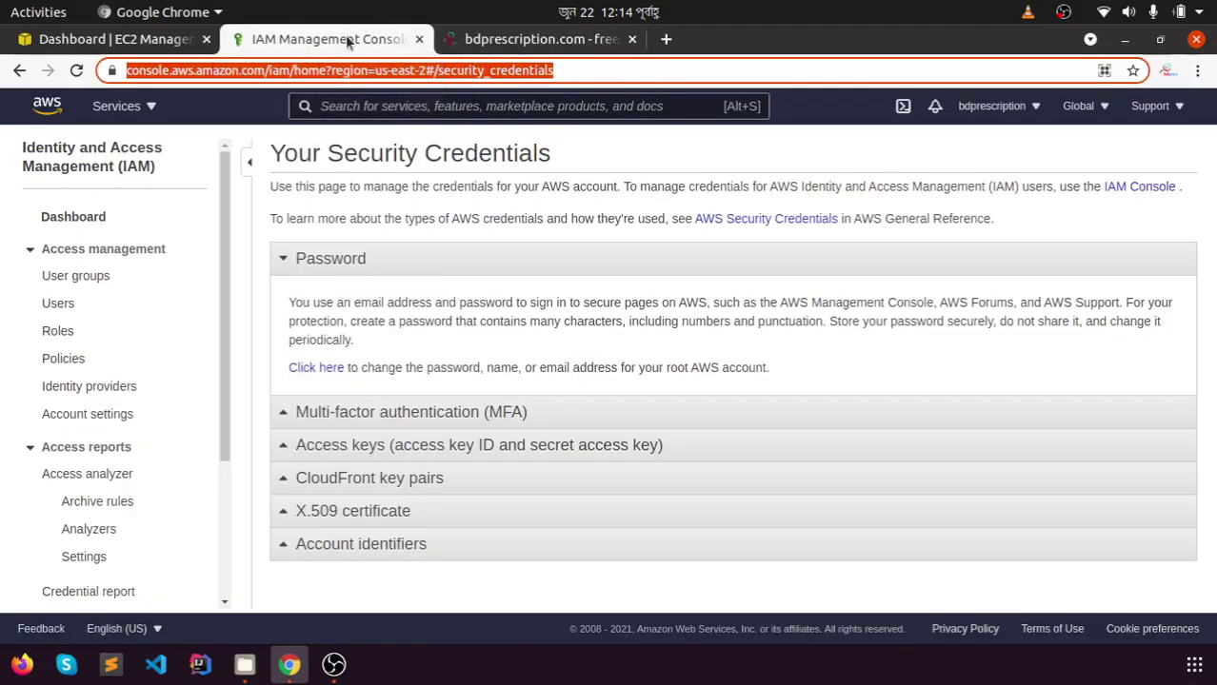
{"action": "left_click", "coordinate": [143, 46]}
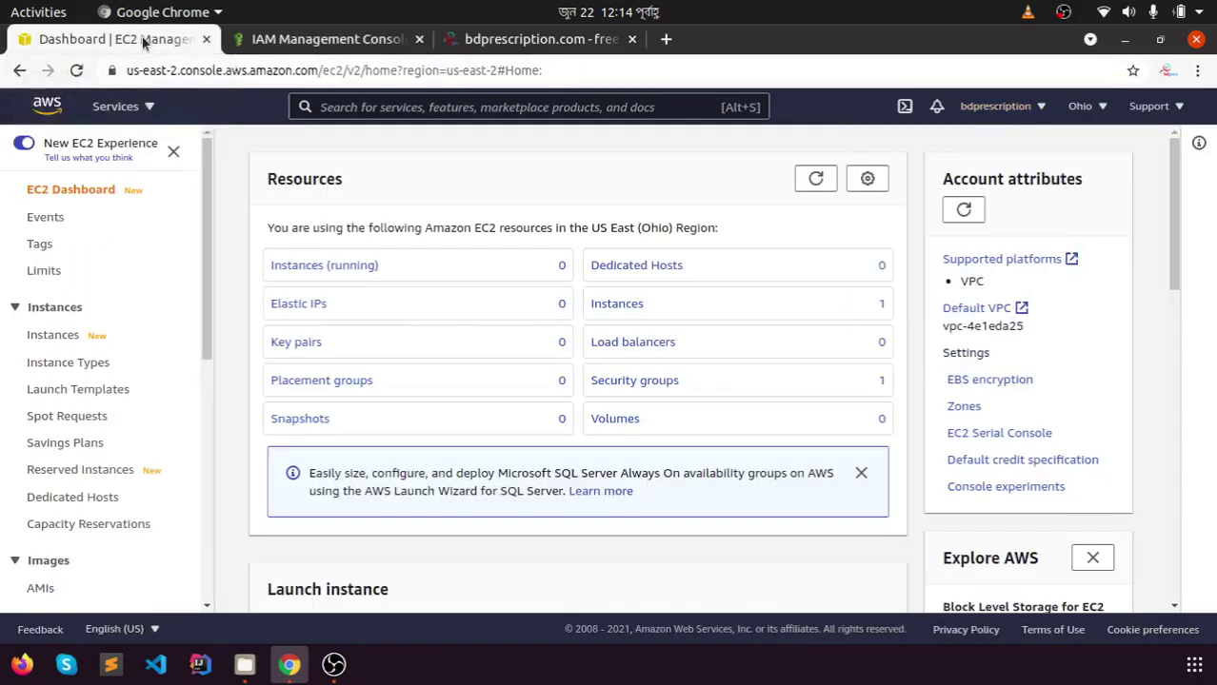
{"action": "left_click", "coordinate": [990, 108]}
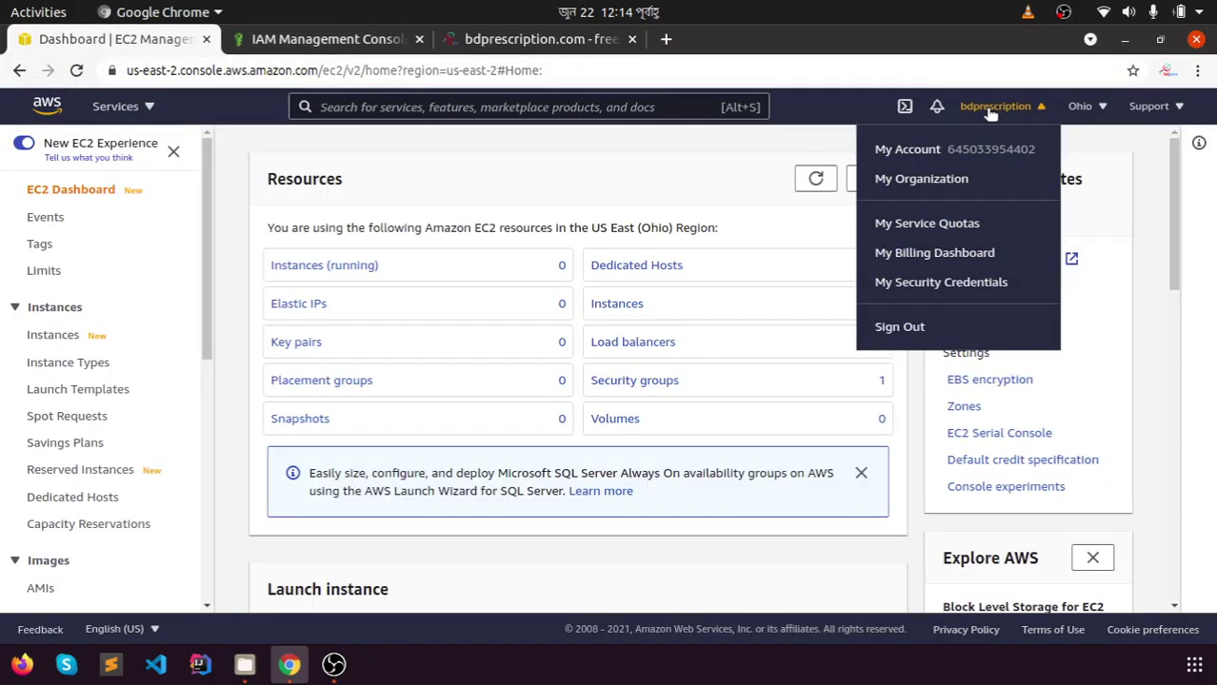
{"action": "left_click", "coordinate": [936, 155]}
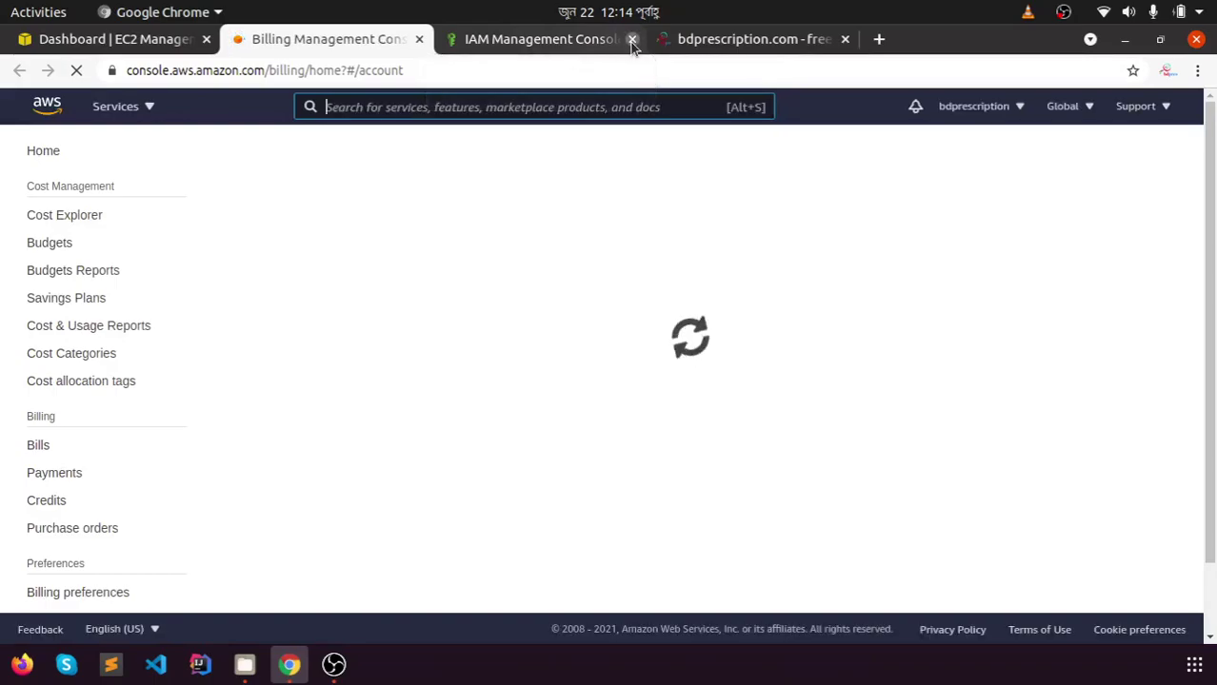
{"action": "left_click", "coordinate": [631, 39]}
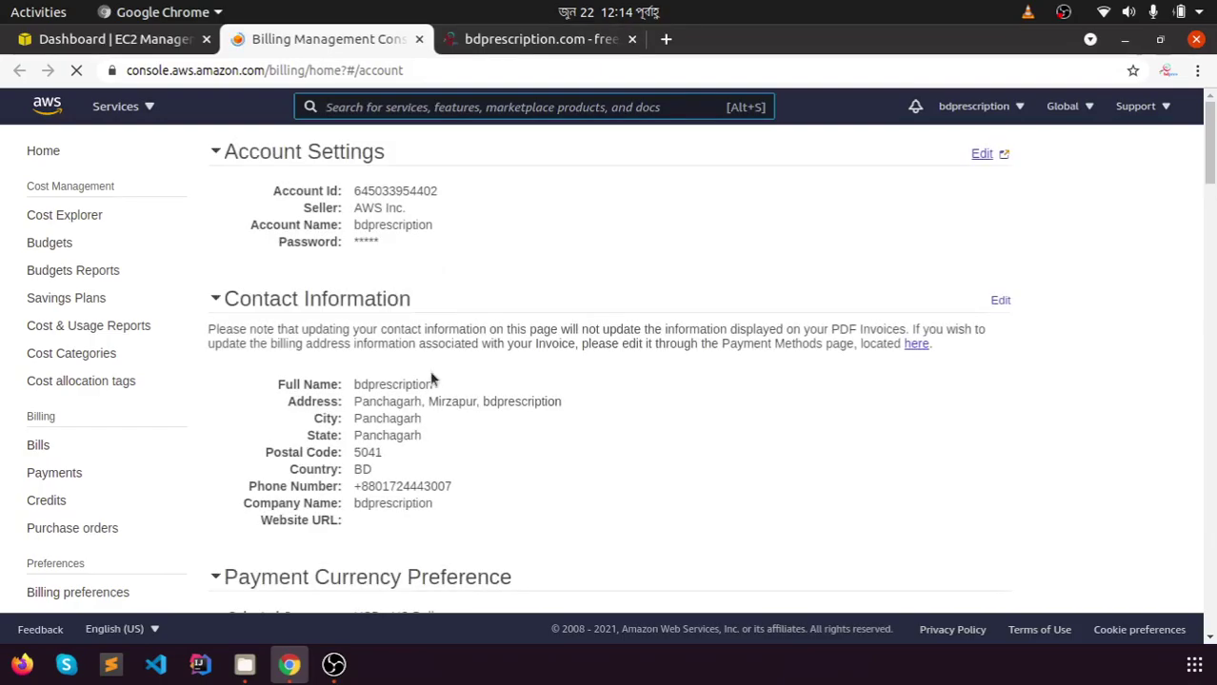
Examine the account page's contact, payment currency, security question and AWS Regions sections
{"action": "scroll", "coordinate": [431, 379], "scroll_direction": "down", "scroll_amount": 7}
{"action": "scroll", "coordinate": [431, 379], "scroll_direction": "down", "scroll_amount": 6}
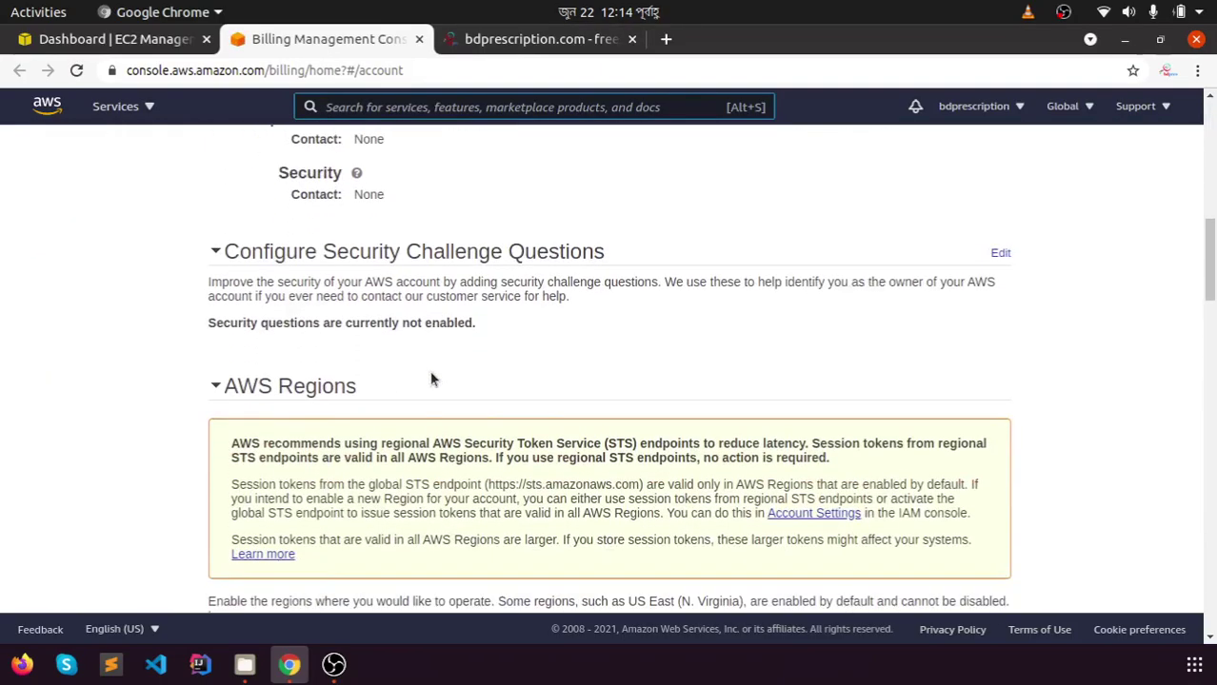
{"action": "scroll", "coordinate": [431, 379], "scroll_direction": "up", "scroll_amount": 2}
{"action": "left_click_drag", "start_coordinate": [250, 351], "coordinate": [222, 445]}
{"action": "left_click", "coordinate": [350, 319]}
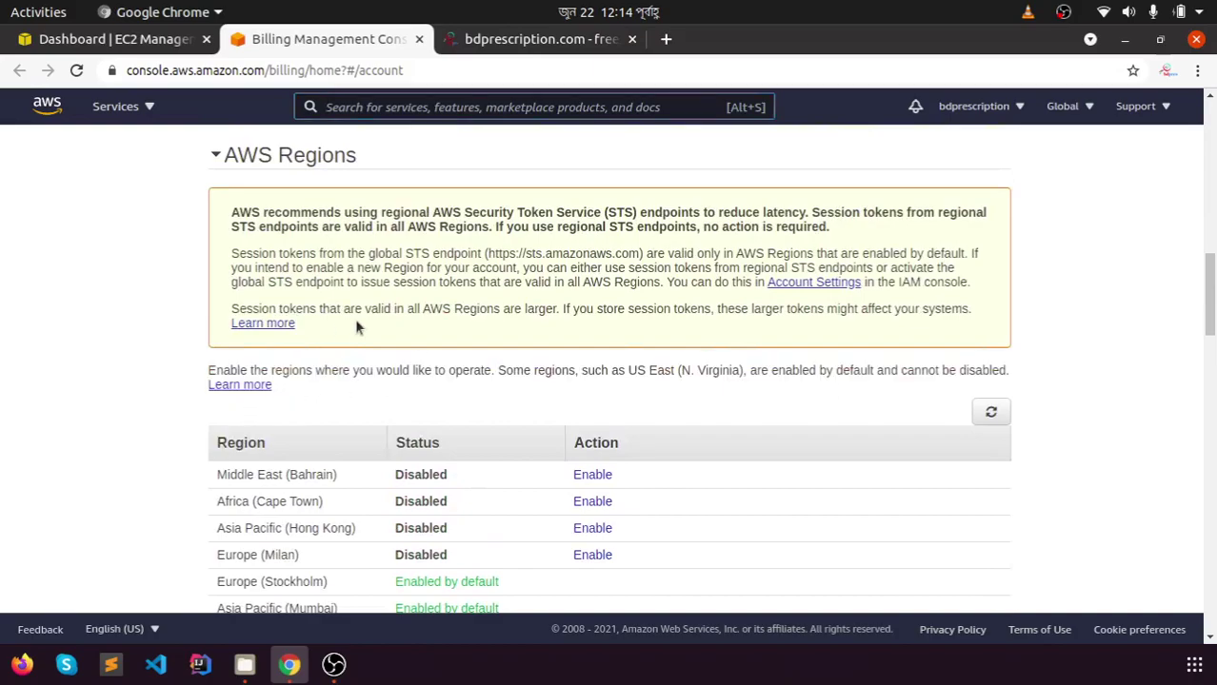
{"action": "scroll", "coordinate": [354, 318], "scroll_direction": "up", "scroll_amount": 5}
{"action": "scroll", "coordinate": [162, 290], "scroll_direction": "up", "scroll_amount": 4}
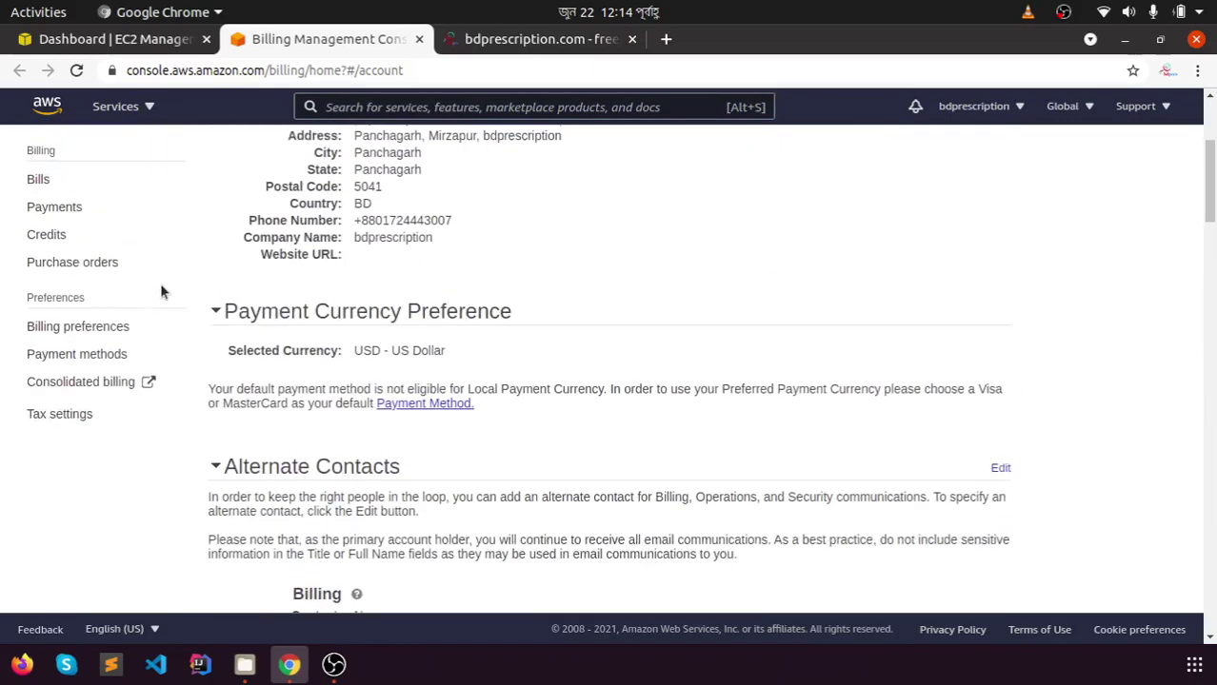
{"action": "scroll", "coordinate": [78, 213], "scroll_direction": "up", "scroll_amount": 2}
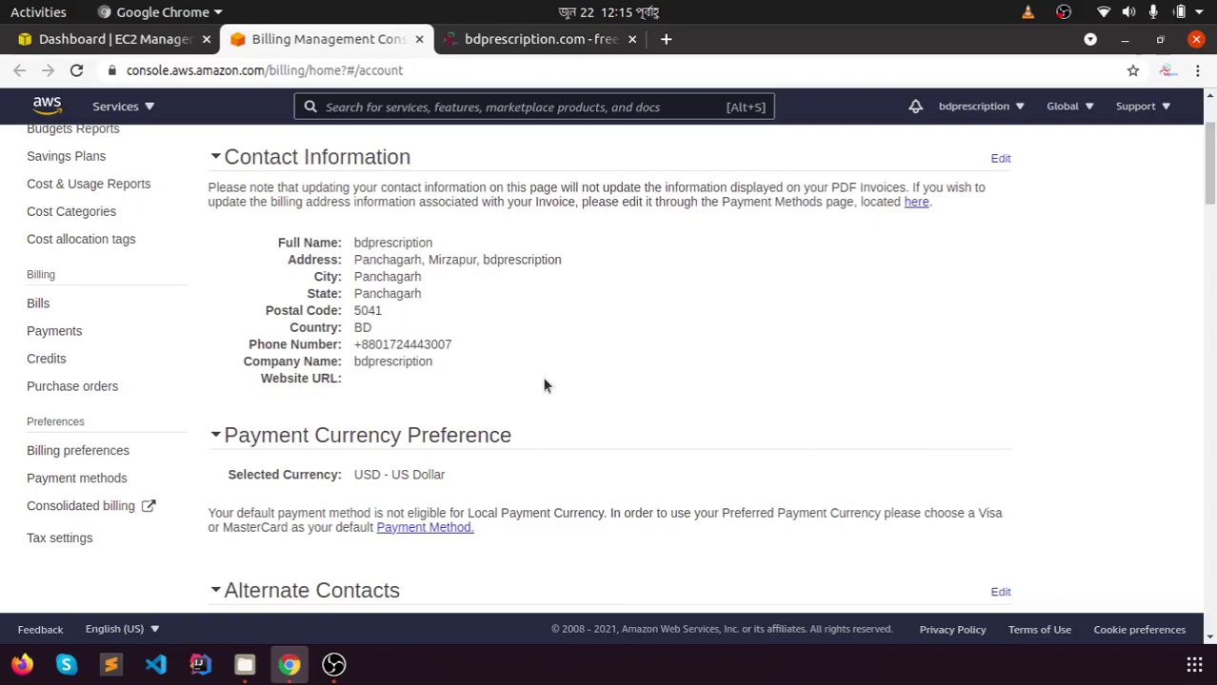
In the Close Account section, accept all four acknowledgements about closing the account and the Post-Closure Period
{"action": "scroll", "coordinate": [543, 381], "scroll_direction": "down", "scroll_amount": 3}
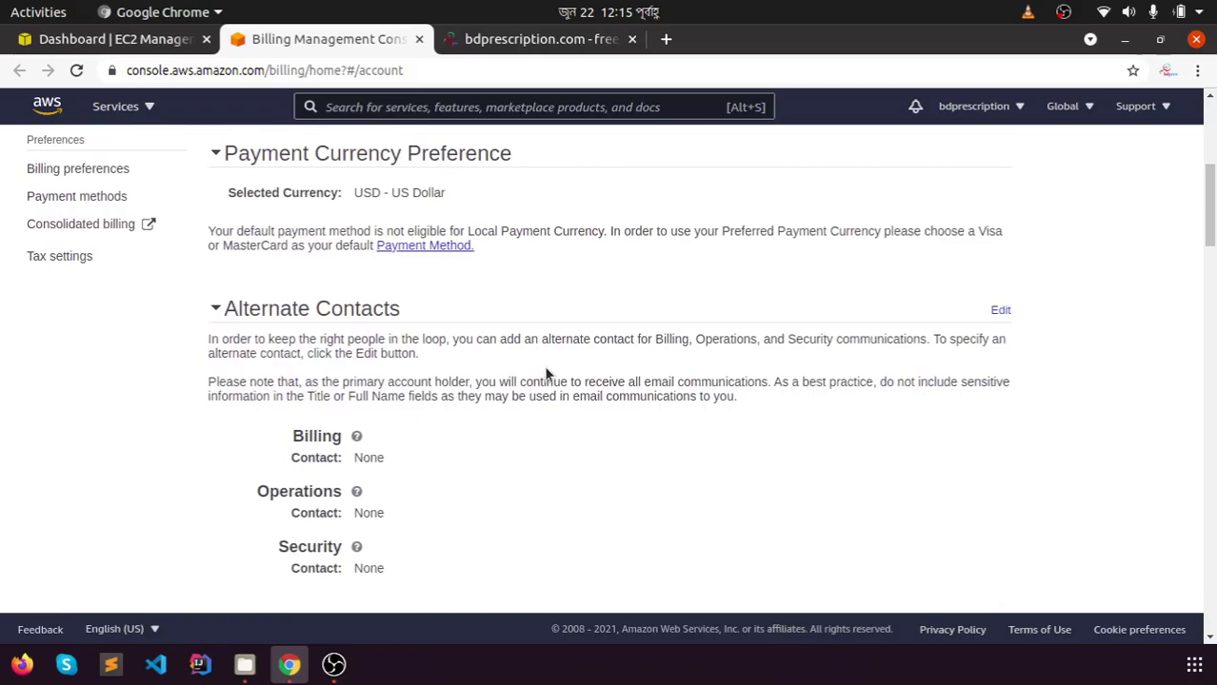
{"action": "scroll", "coordinate": [536, 365], "scroll_direction": "down", "scroll_amount": 5}
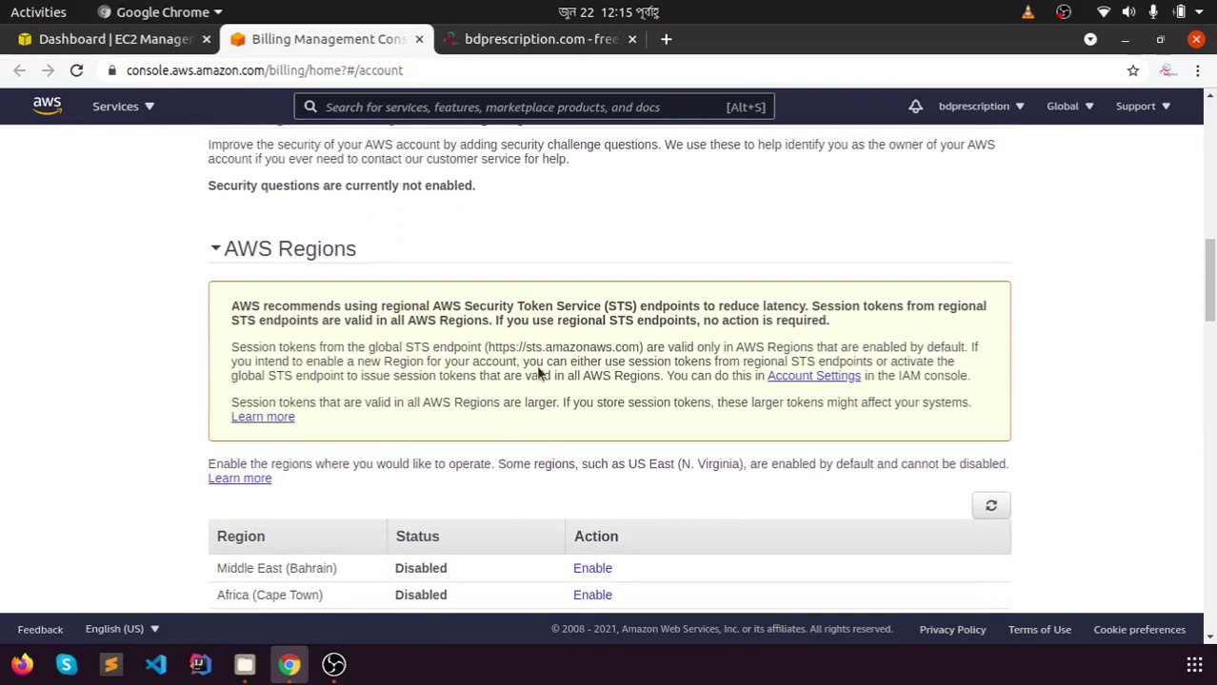
{"action": "scroll", "coordinate": [538, 373], "scroll_direction": "down", "scroll_amount": 8}
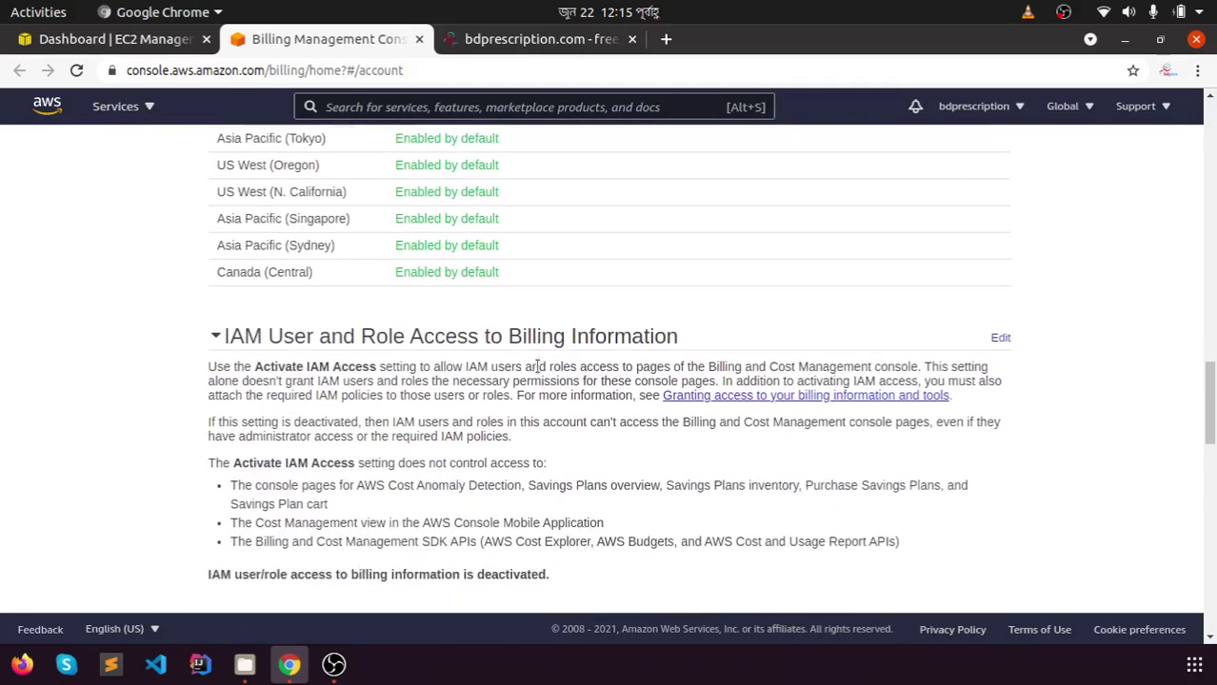
{"action": "scroll", "coordinate": [538, 367], "scroll_direction": "down", "scroll_amount": 5}
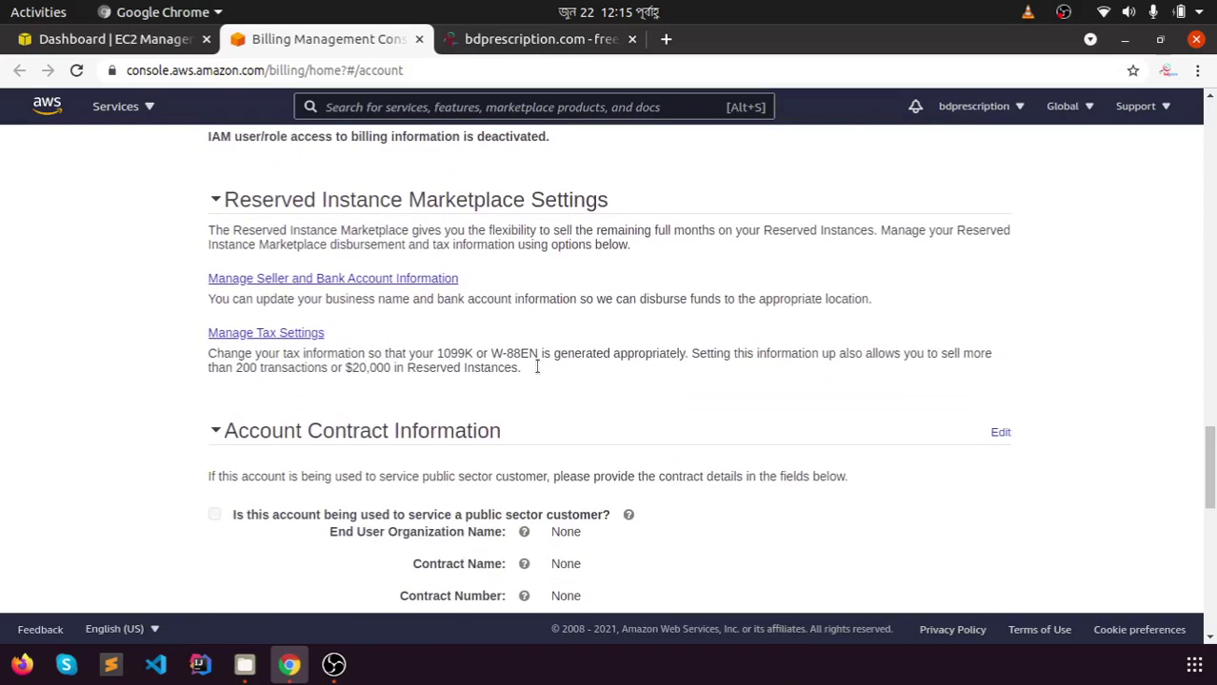
{"action": "scroll", "coordinate": [537, 367], "scroll_direction": "down", "scroll_amount": 6}
{"action": "scroll", "coordinate": [538, 374], "scroll_direction": "down", "scroll_amount": 3}
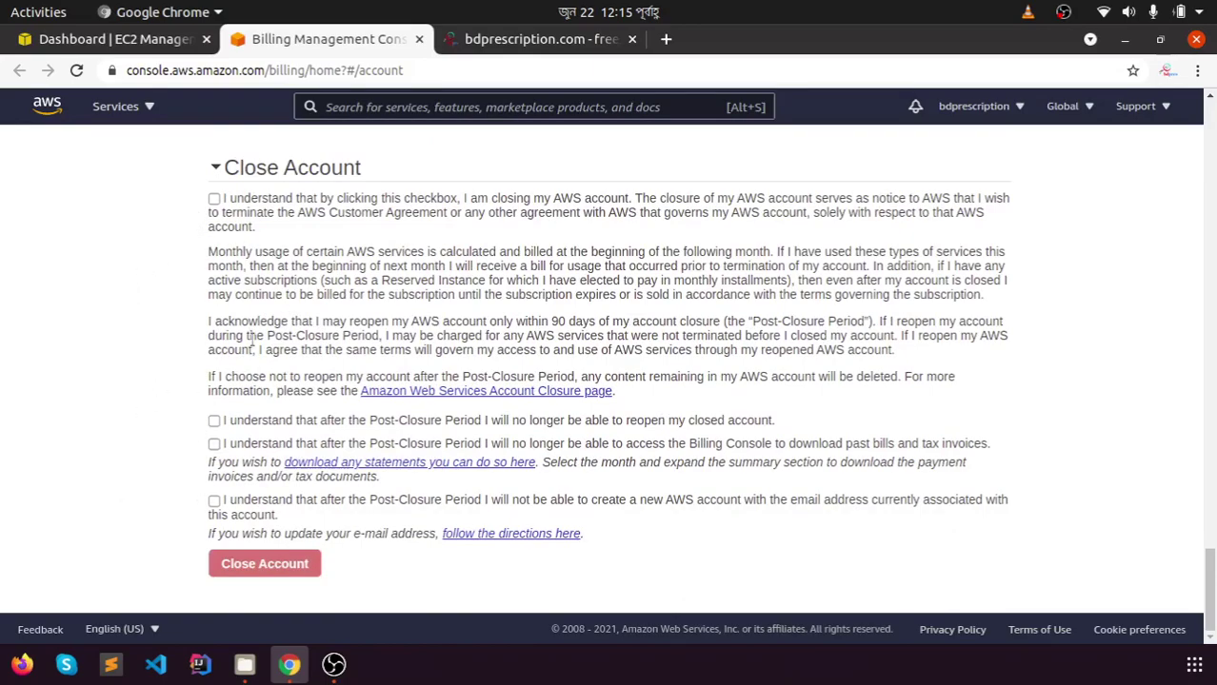
{"action": "left_click", "coordinate": [214, 203]}
{"action": "left_click", "coordinate": [214, 422]}
{"action": "left_click", "coordinate": [214, 445]}
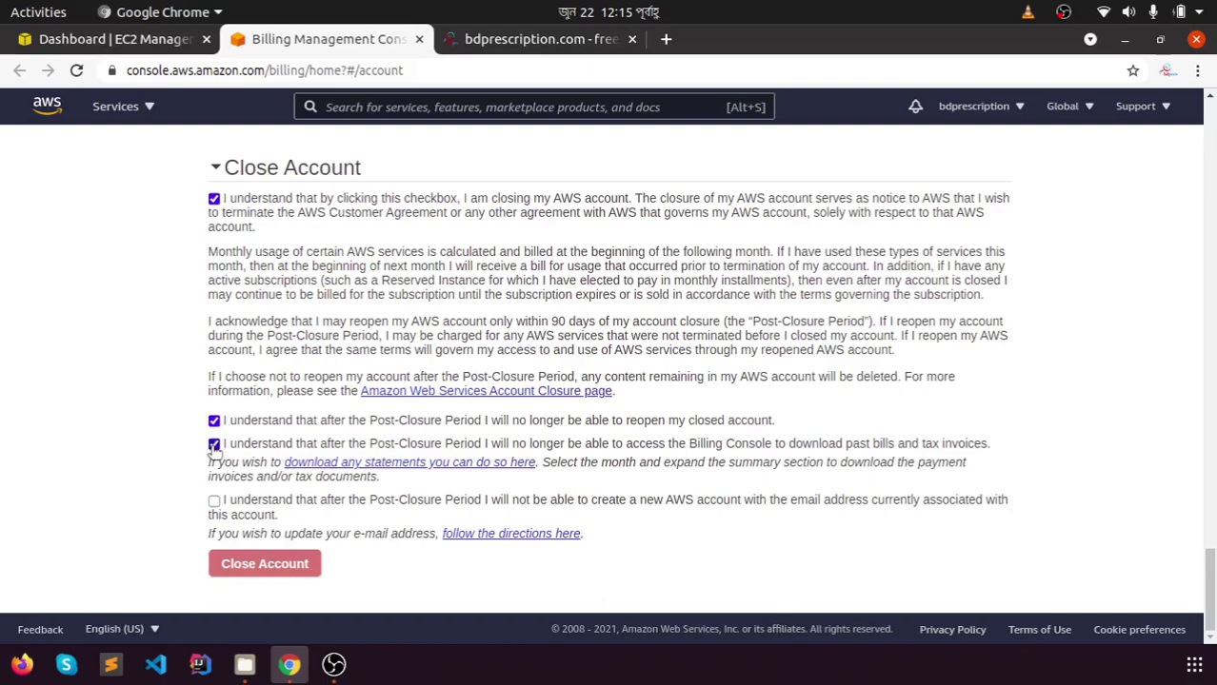
{"action": "left_click", "coordinate": [215, 501]}
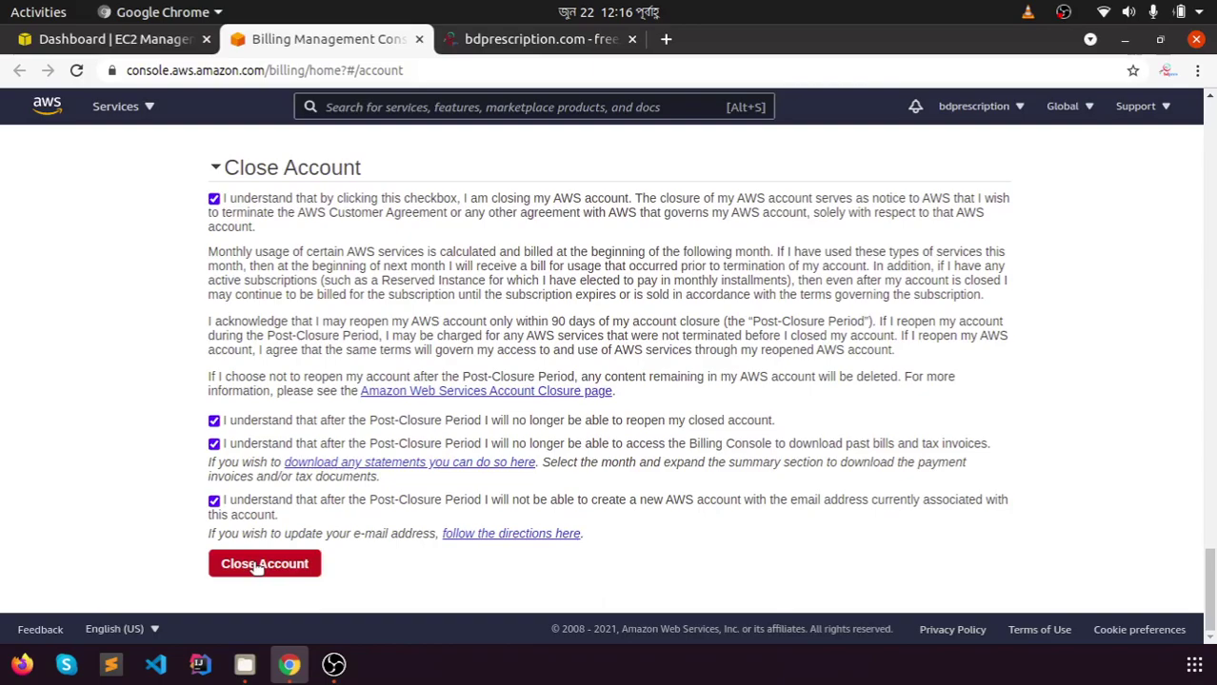
Close the AWS account and confirm the closure
{"action": "left_click", "coordinate": [255, 565]}
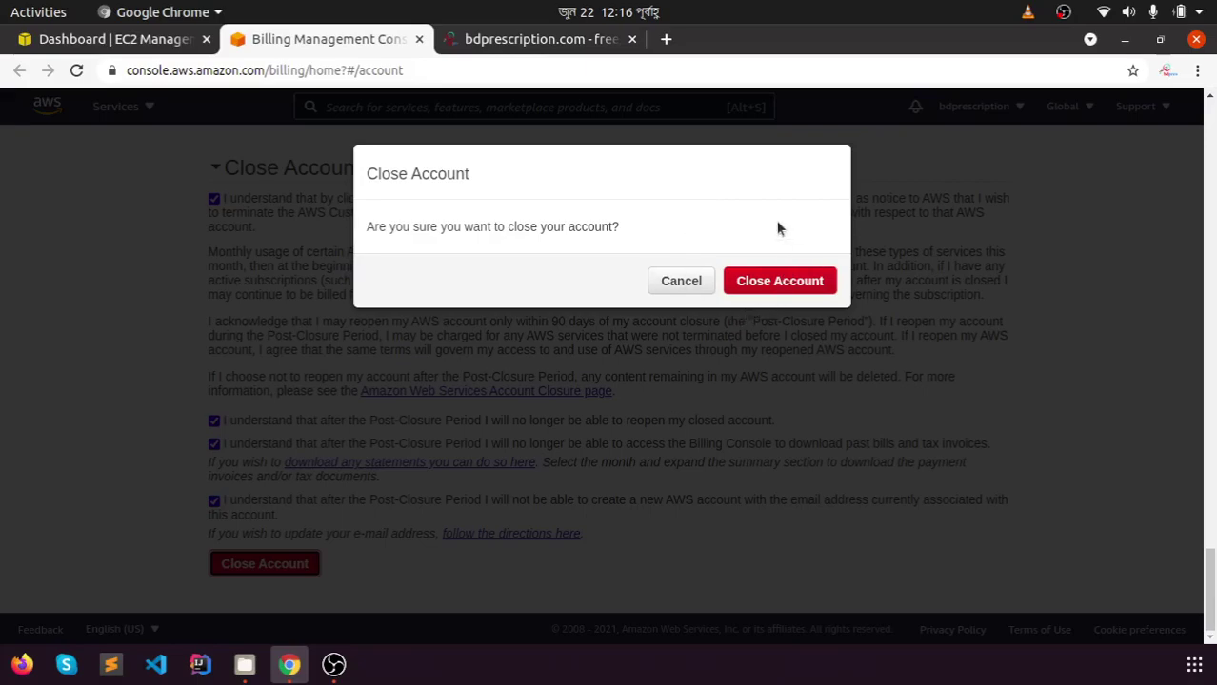
{"action": "left_click", "coordinate": [773, 282]}
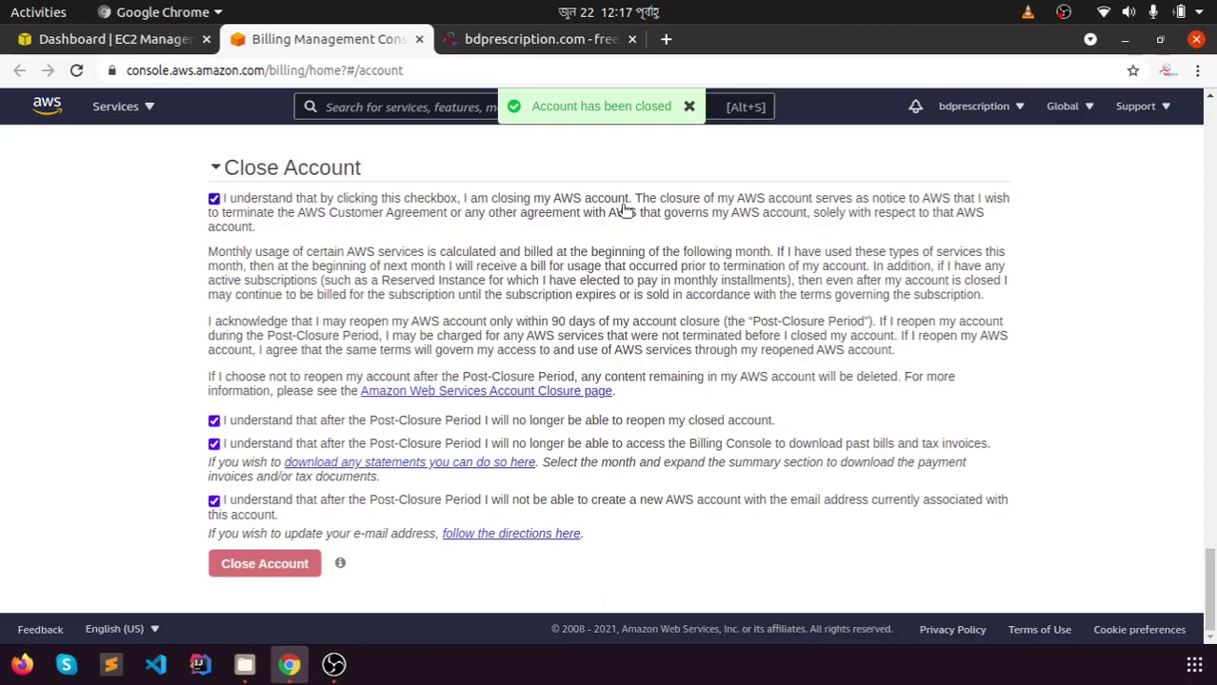
{"action": "scroll", "coordinate": [614, 212], "scroll_direction": "up", "scroll_amount": 5}
{"action": "scroll", "coordinate": [608, 217], "scroll_direction": "up", "scroll_amount": 15}
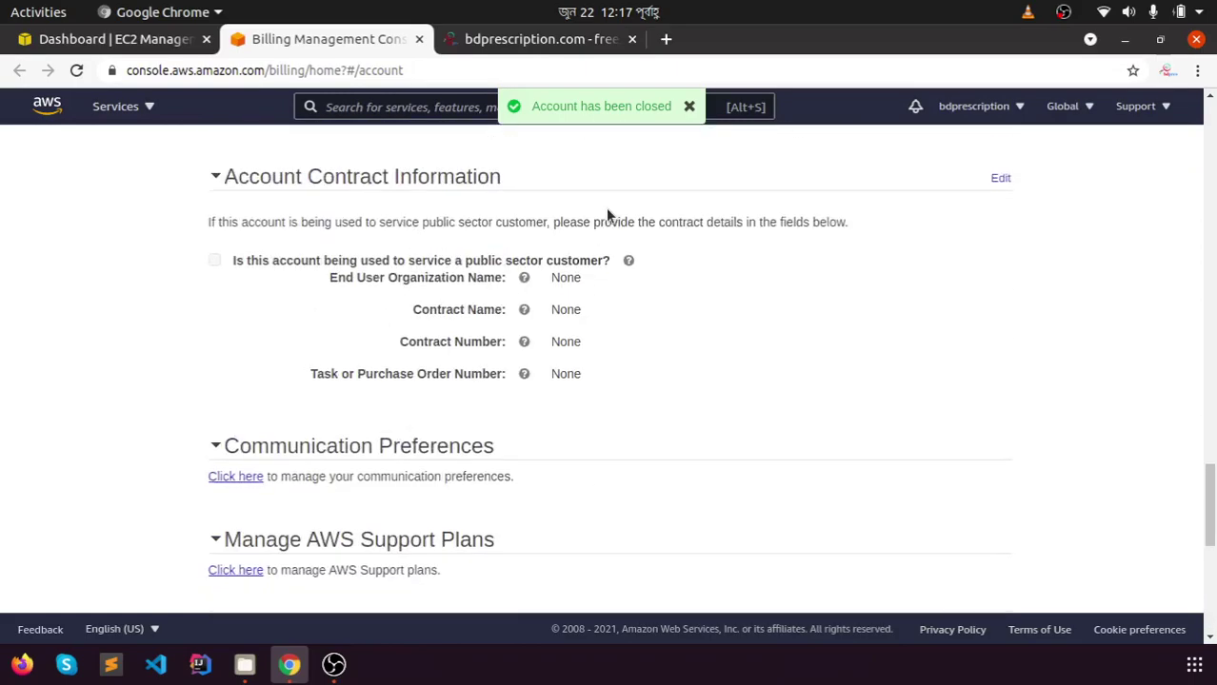
Reload the billing account page and check its sections from Account Settings down to Close Account
{"action": "scroll", "coordinate": [608, 216], "scroll_direction": "up", "scroll_amount": 10}
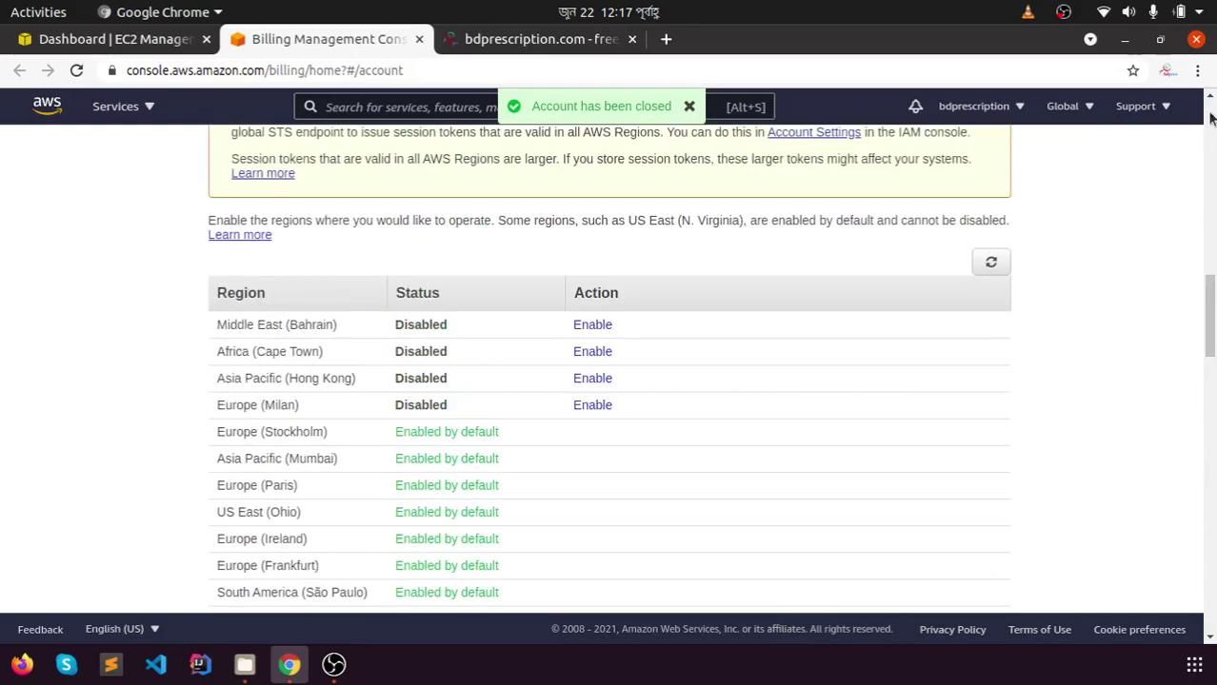
{"action": "left_click", "coordinate": [1213, 151]}
{"action": "left_click_drag", "start_coordinate": [1213, 150], "coordinate": [1213, 120]}
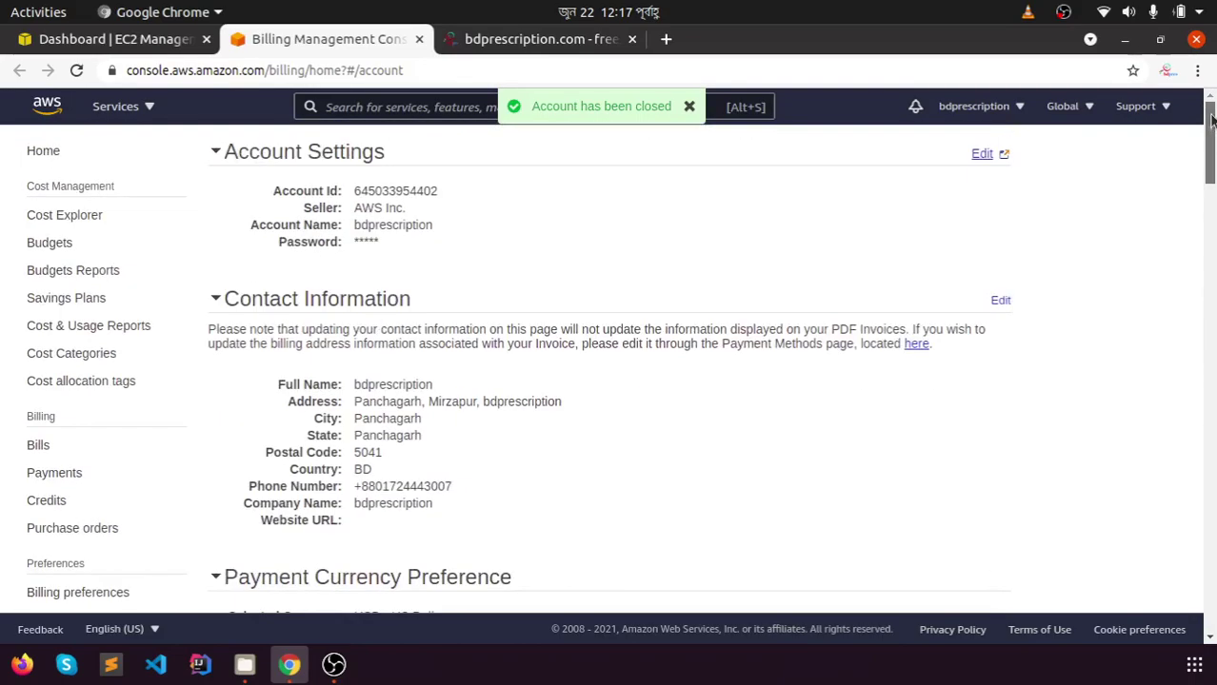
{"action": "left_click", "coordinate": [77, 72]}
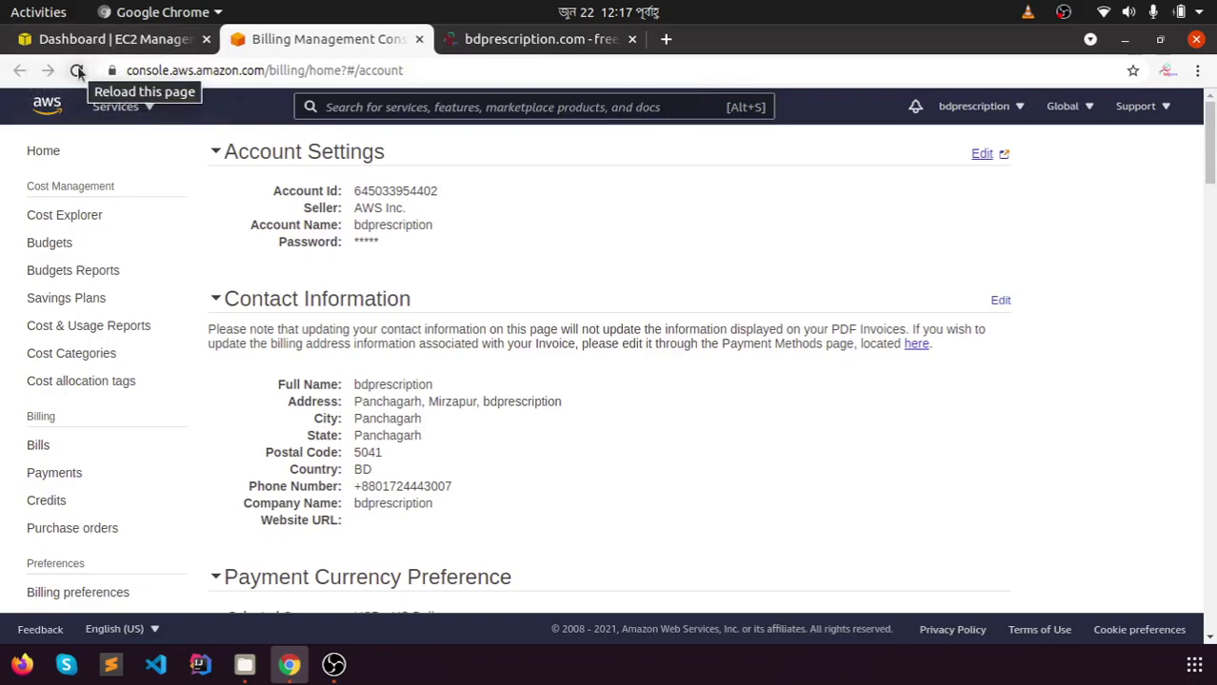
{"action": "left_click", "coordinate": [77, 72]}
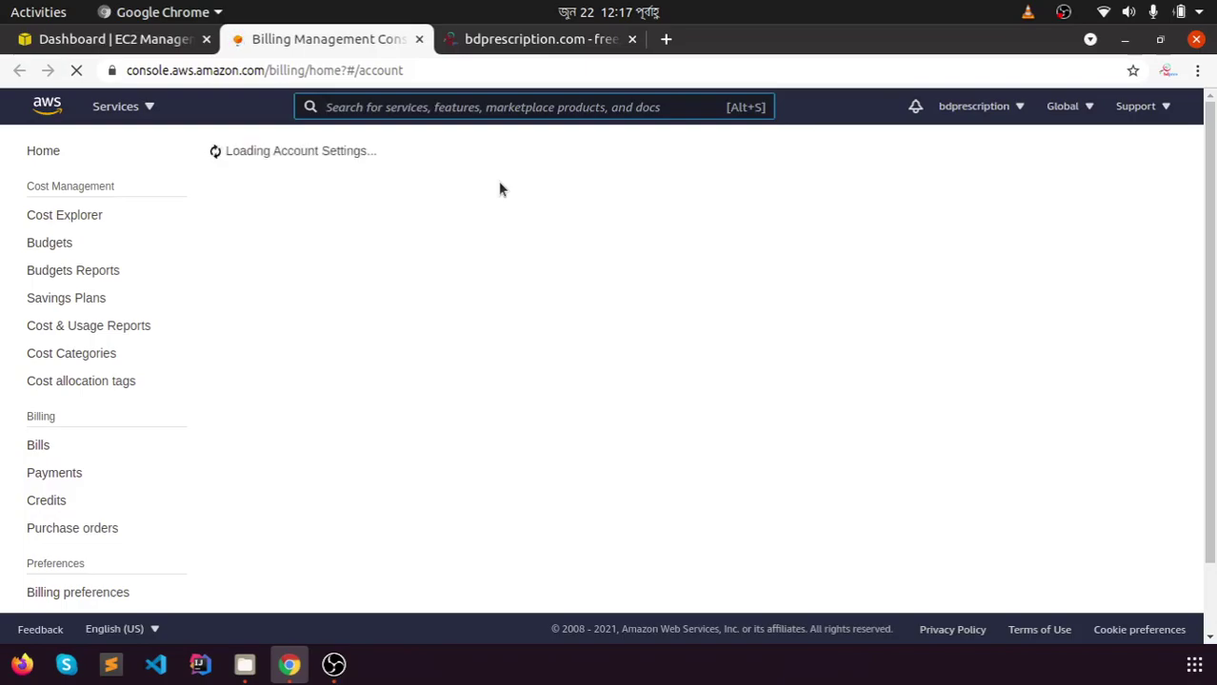
{"action": "scroll", "coordinate": [499, 187], "scroll_direction": "down", "scroll_amount": 8}
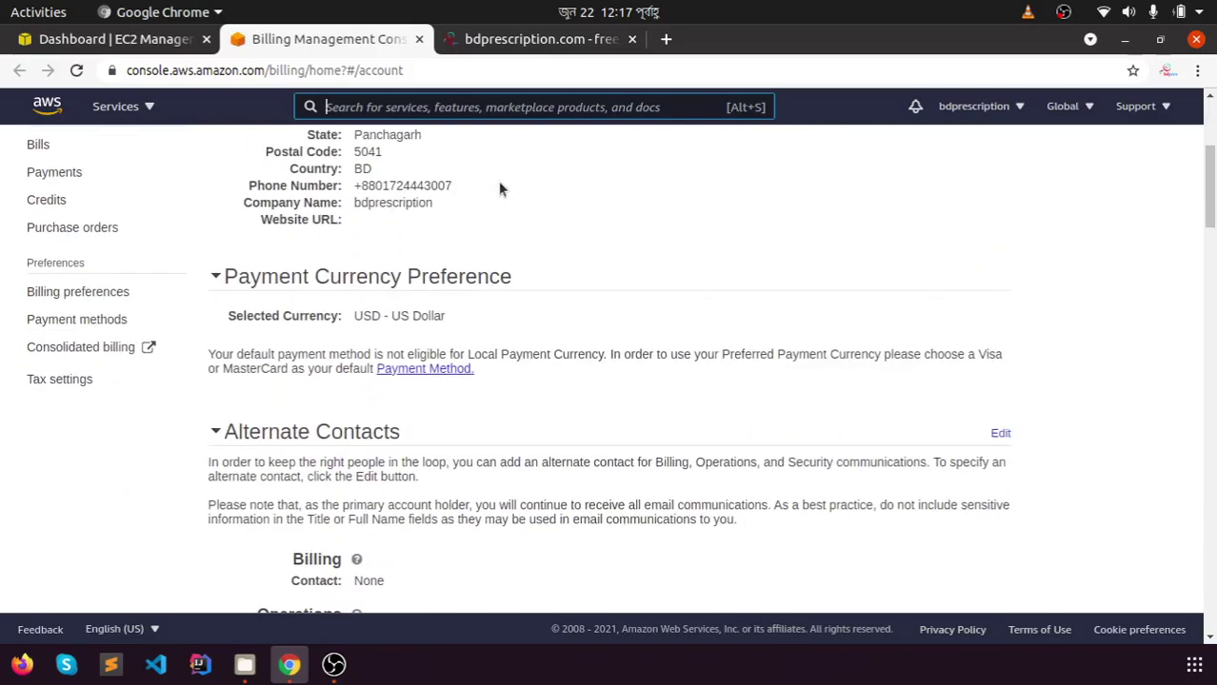
{"action": "scroll", "coordinate": [499, 187], "scroll_direction": "down", "scroll_amount": 10}
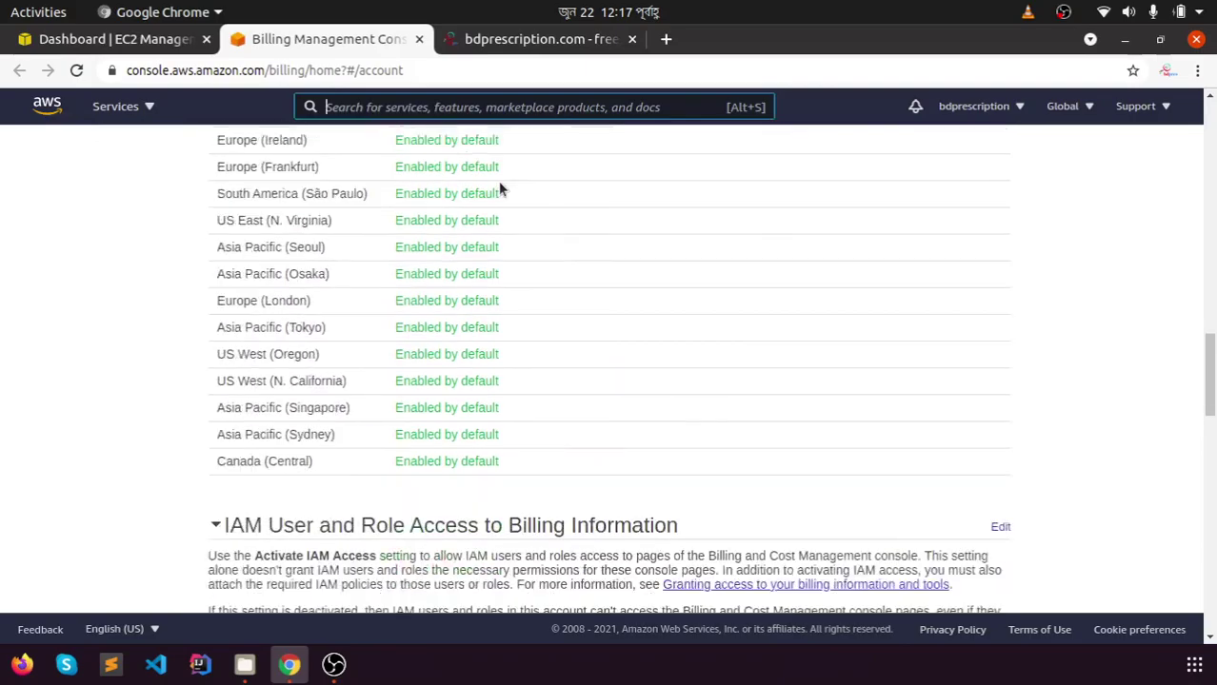
{"action": "scroll", "coordinate": [498, 188], "scroll_direction": "down", "scroll_amount": 10}
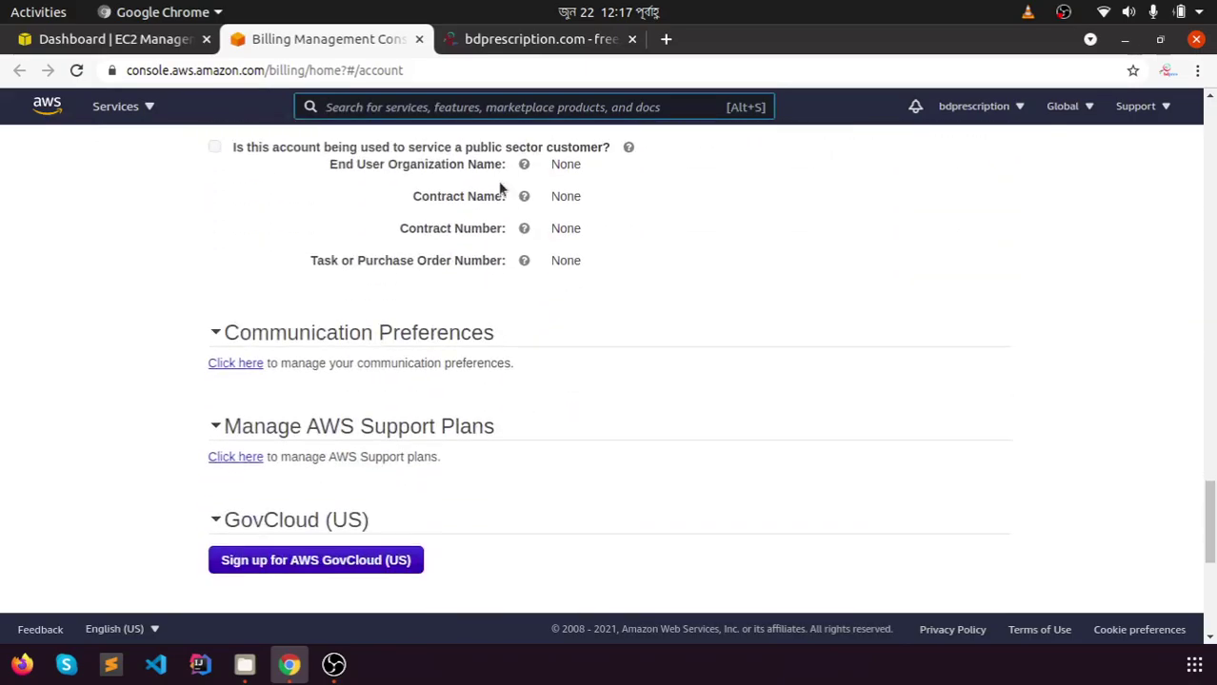
{"action": "scroll", "coordinate": [499, 188], "scroll_direction": "down", "scroll_amount": 3}
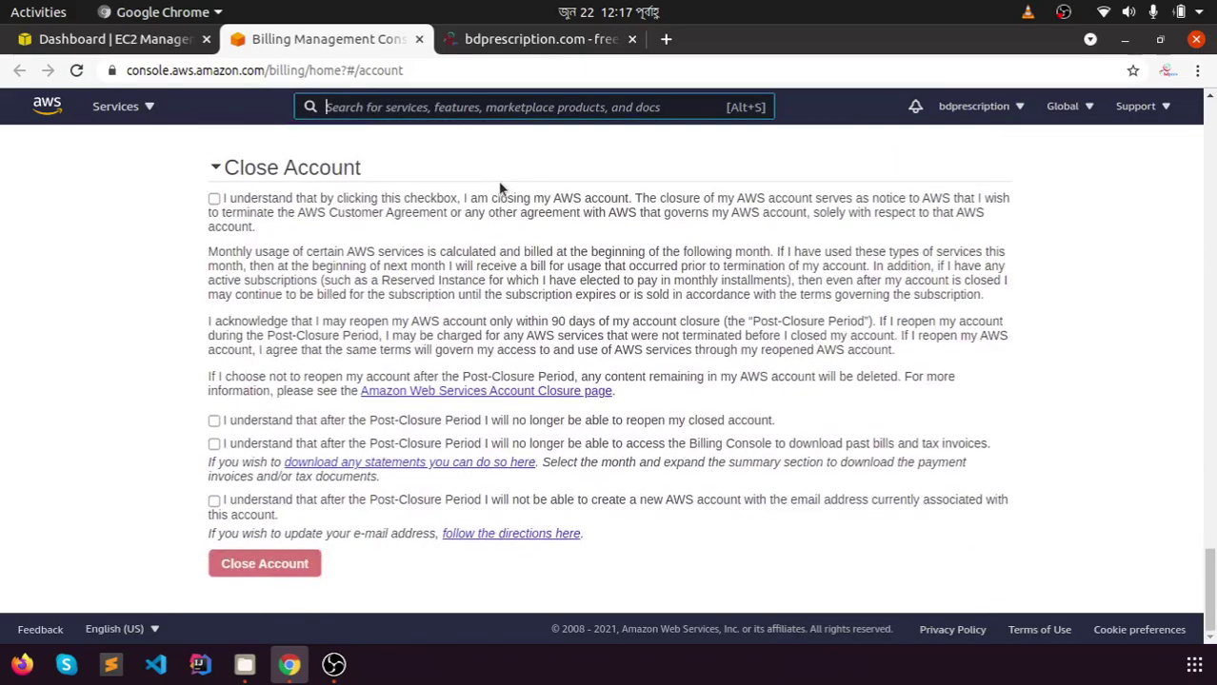
Return to the EC2 dashboard and reload it to check whether the console is still accessible
{"action": "left_click", "coordinate": [160, 42]}
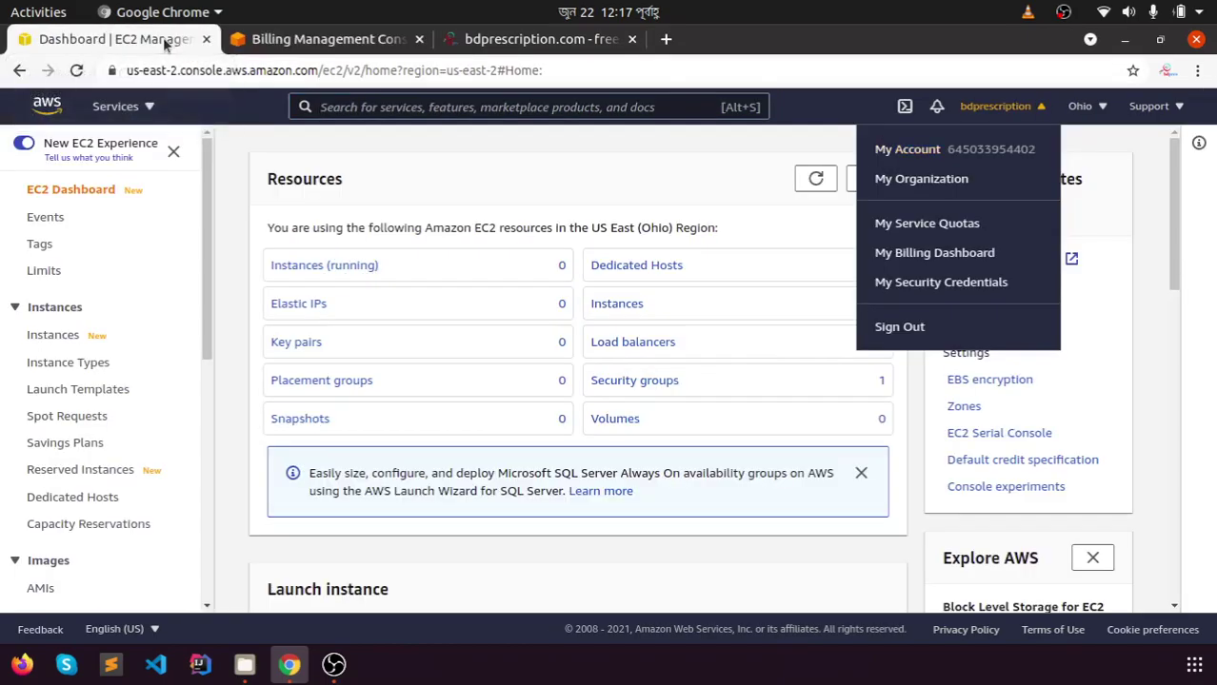
{"action": "left_click", "coordinate": [365, 42]}
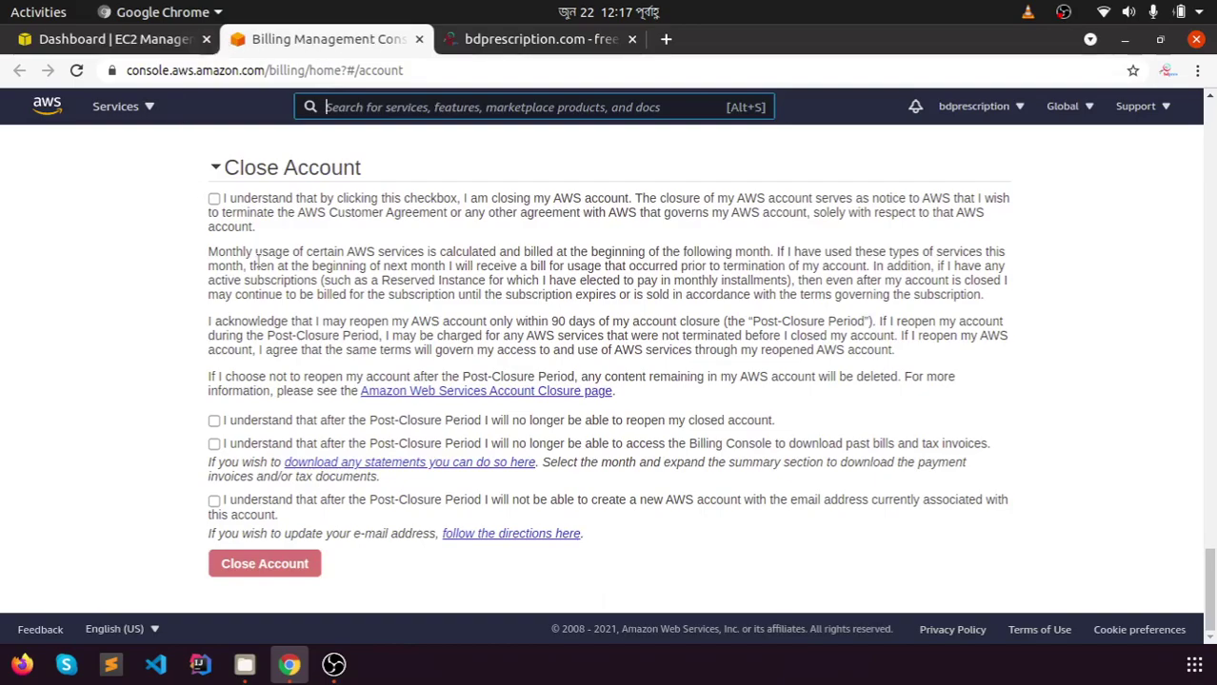
{"action": "left_click", "coordinate": [137, 44]}
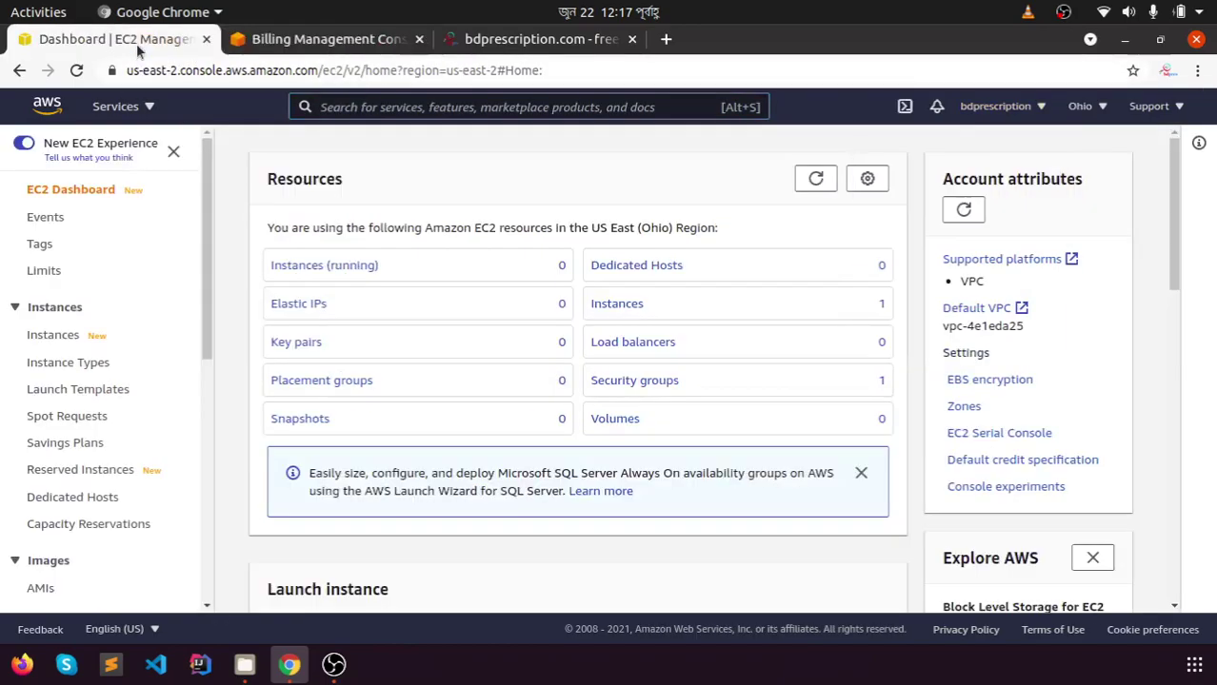
{"action": "left_click", "coordinate": [77, 70]}
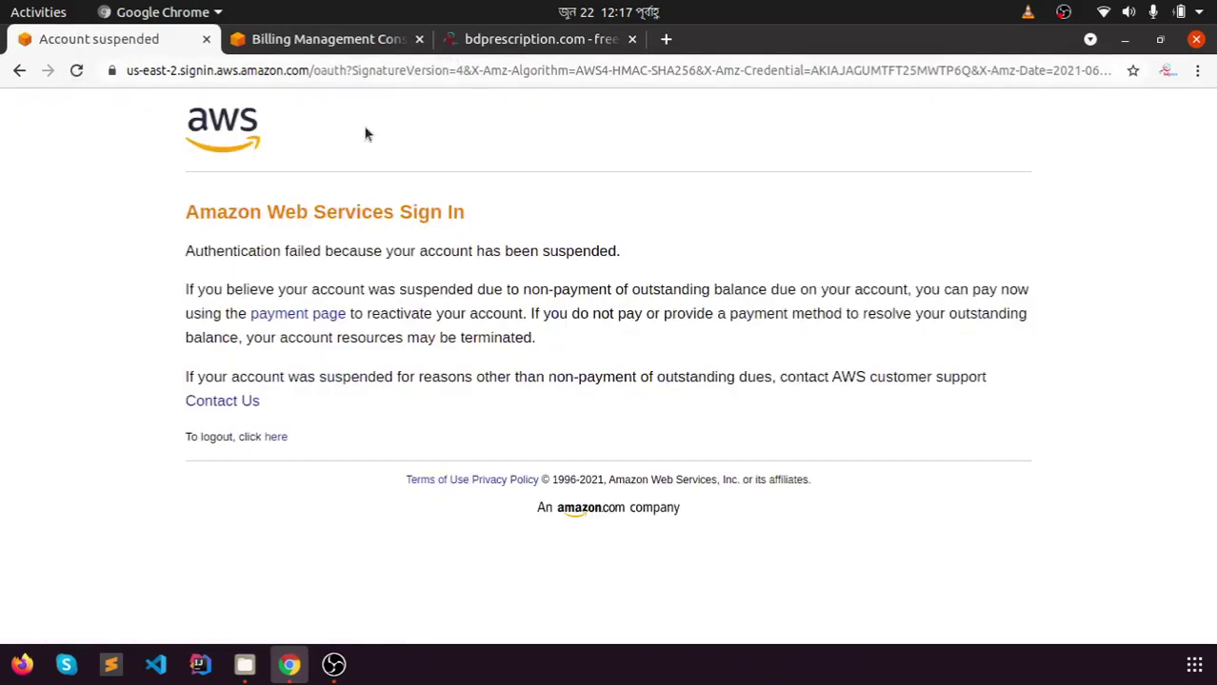
Compare the AWS sign-in notice with the billing page's Close Account section, and highlight the word "suspended" in the notice
{"action": "left_click", "coordinate": [352, 44]}
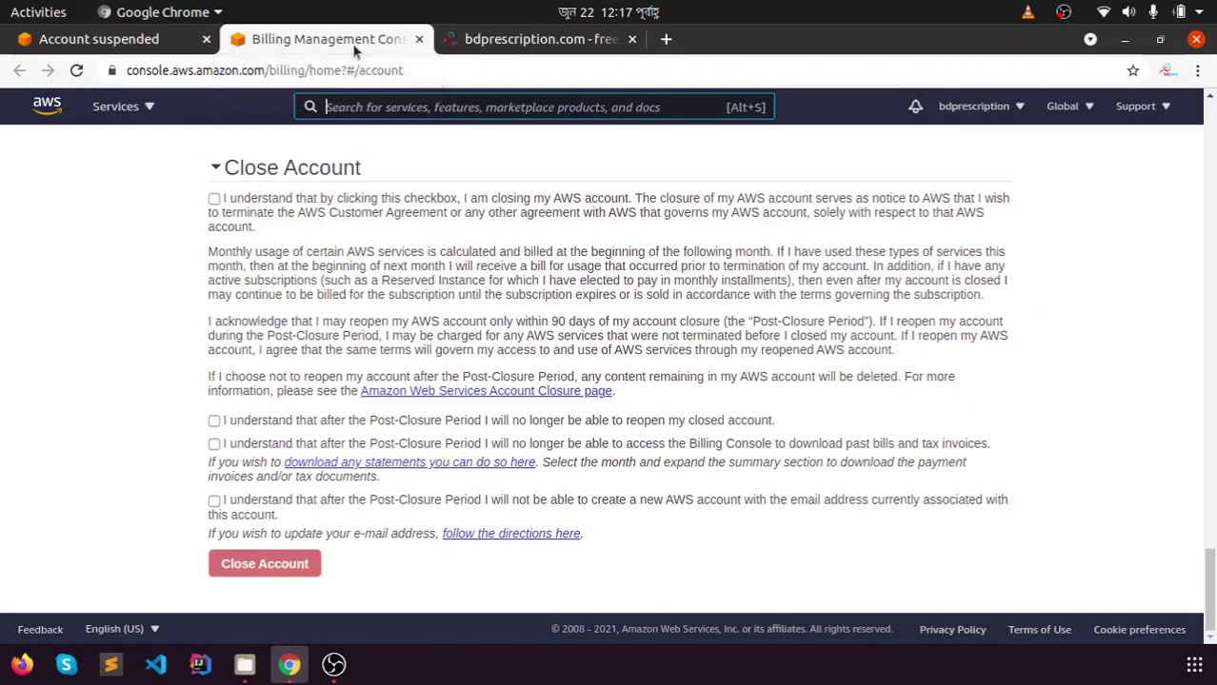
{"action": "left_click", "coordinate": [121, 44]}
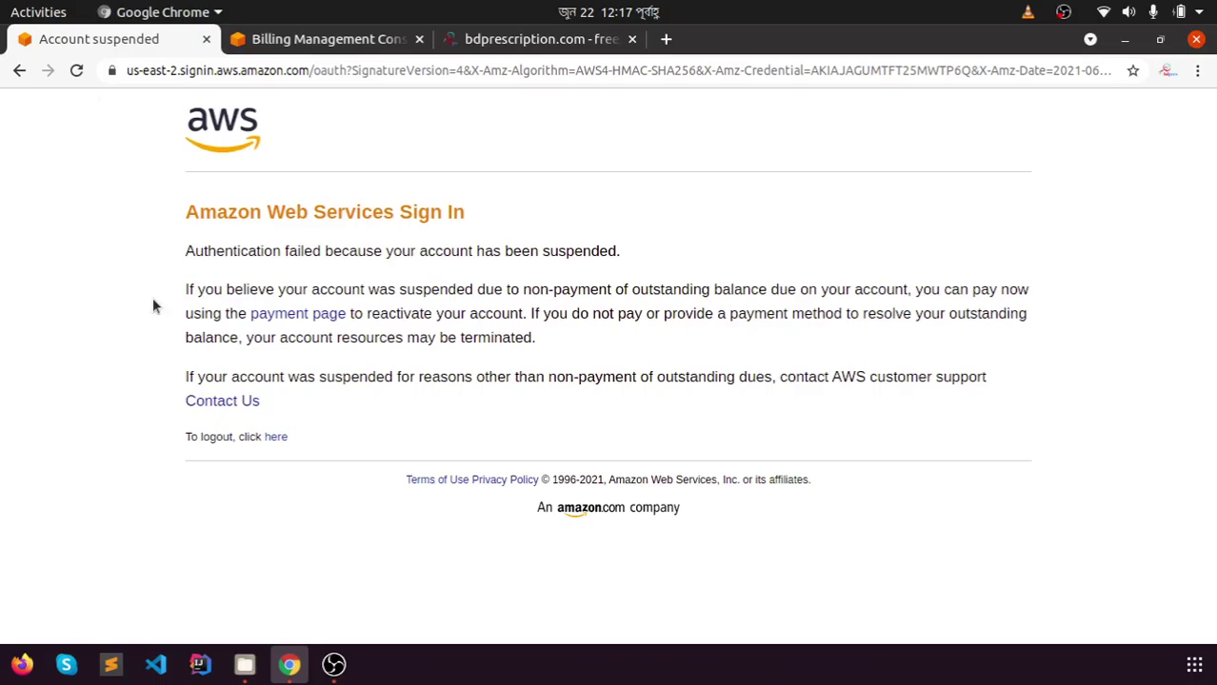
{"action": "left_click", "coordinate": [293, 45]}
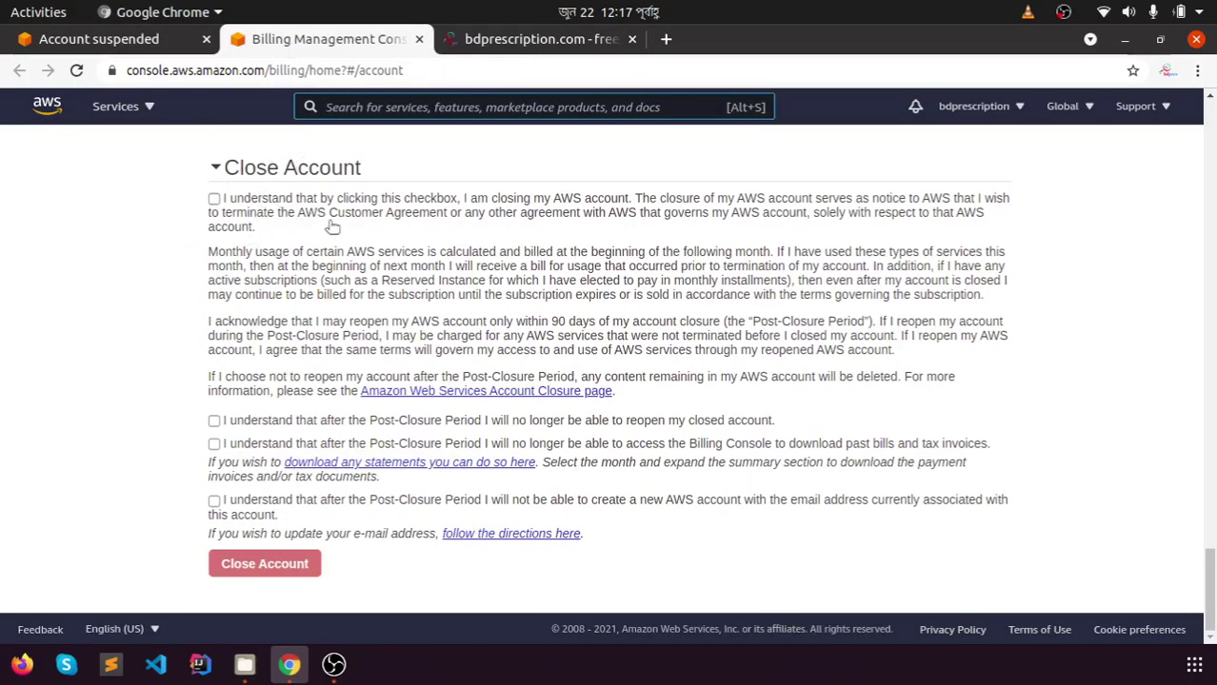
{"action": "left_click", "coordinate": [128, 44]}
{"action": "left_click", "coordinate": [286, 39]}
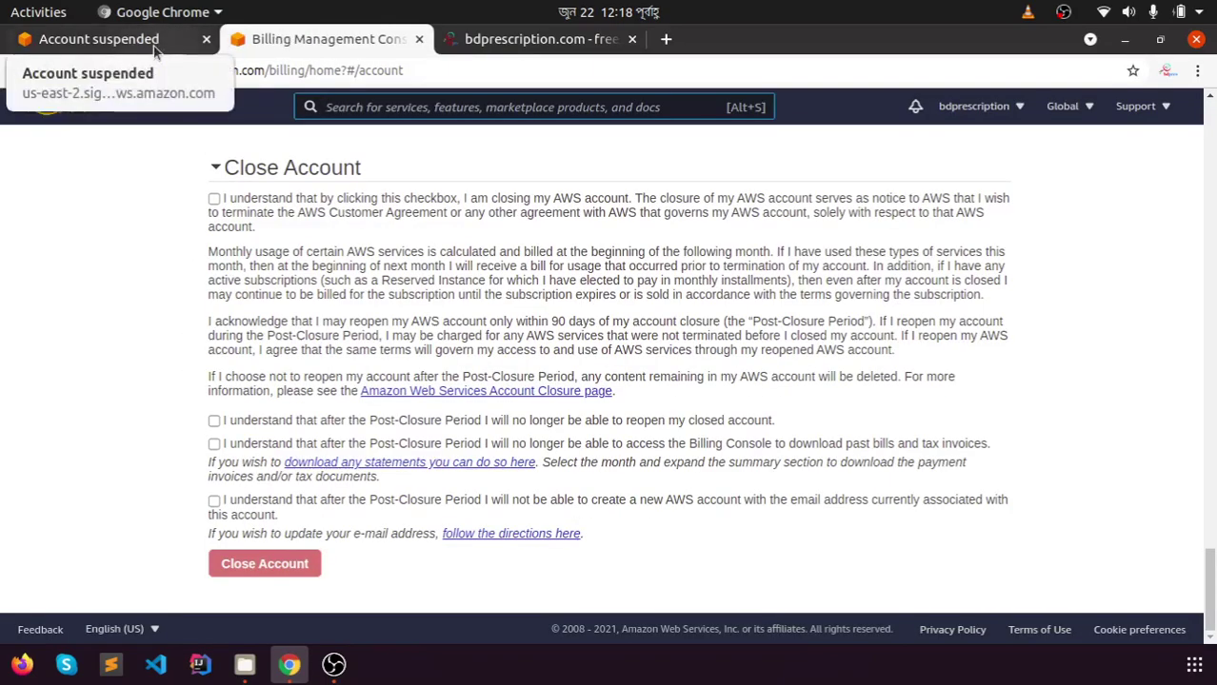
{"action": "scroll", "coordinate": [372, 239], "scroll_direction": "up", "scroll_amount": 5}
{"action": "scroll", "coordinate": [372, 239], "scroll_direction": "down", "scroll_amount": 3}
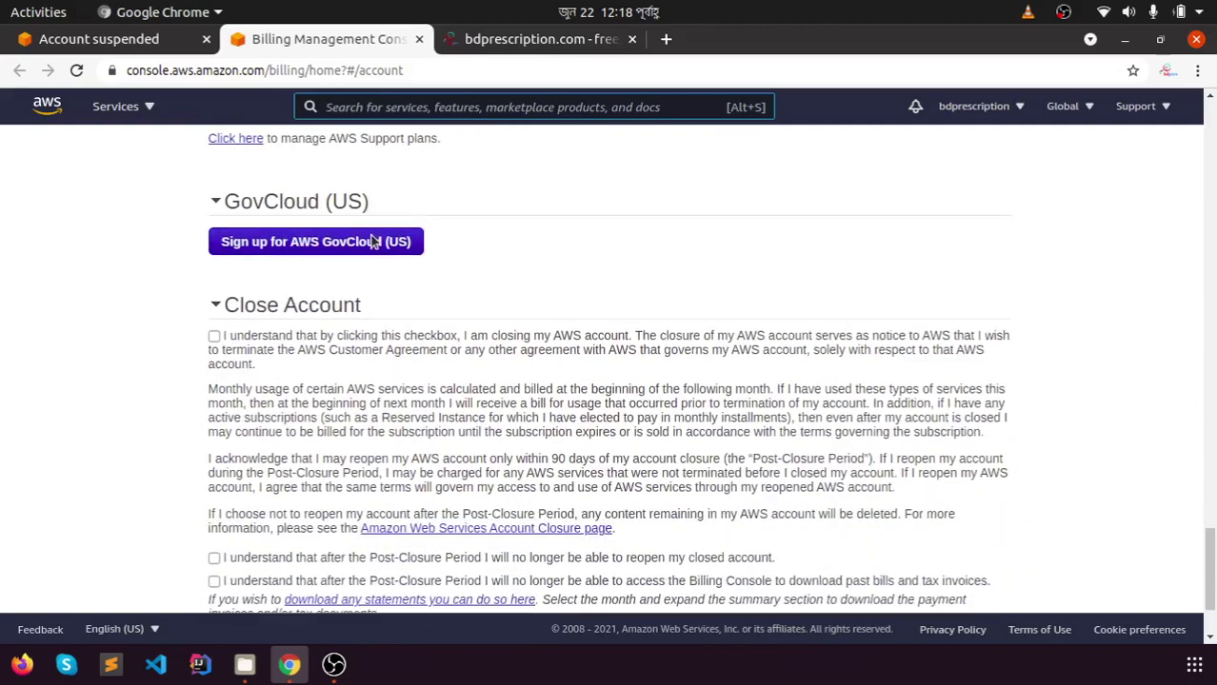
{"action": "left_click", "coordinate": [143, 45]}
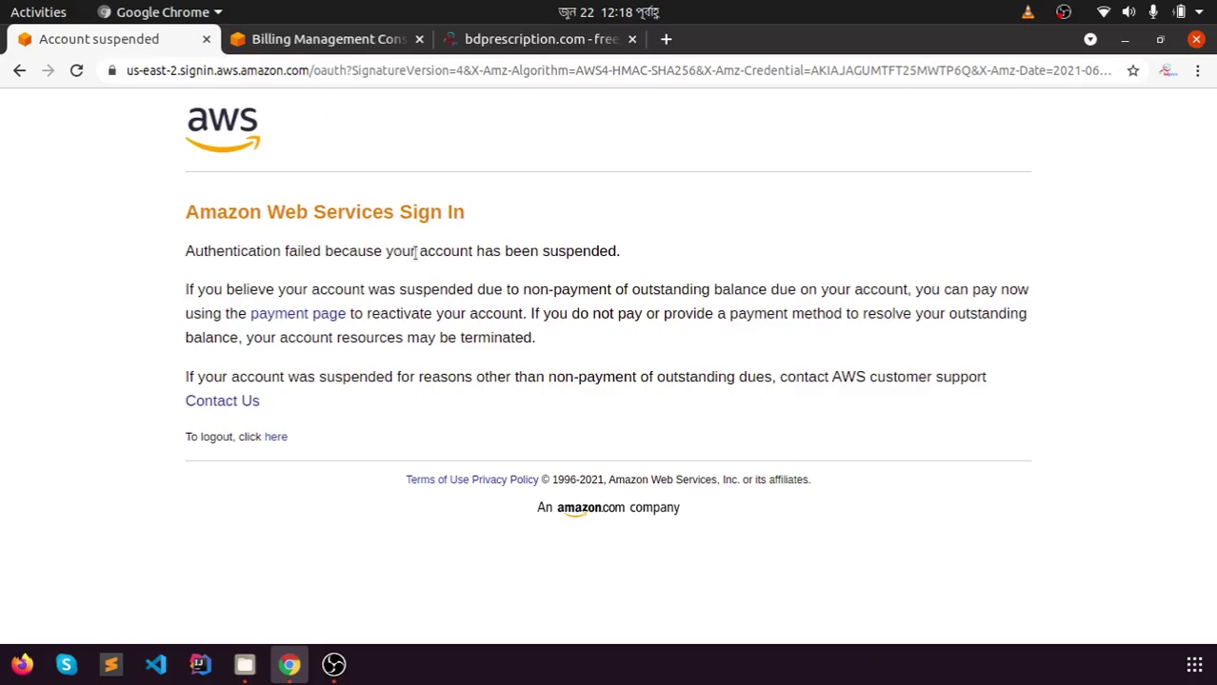
{"action": "double_click", "coordinate": [578, 252]}
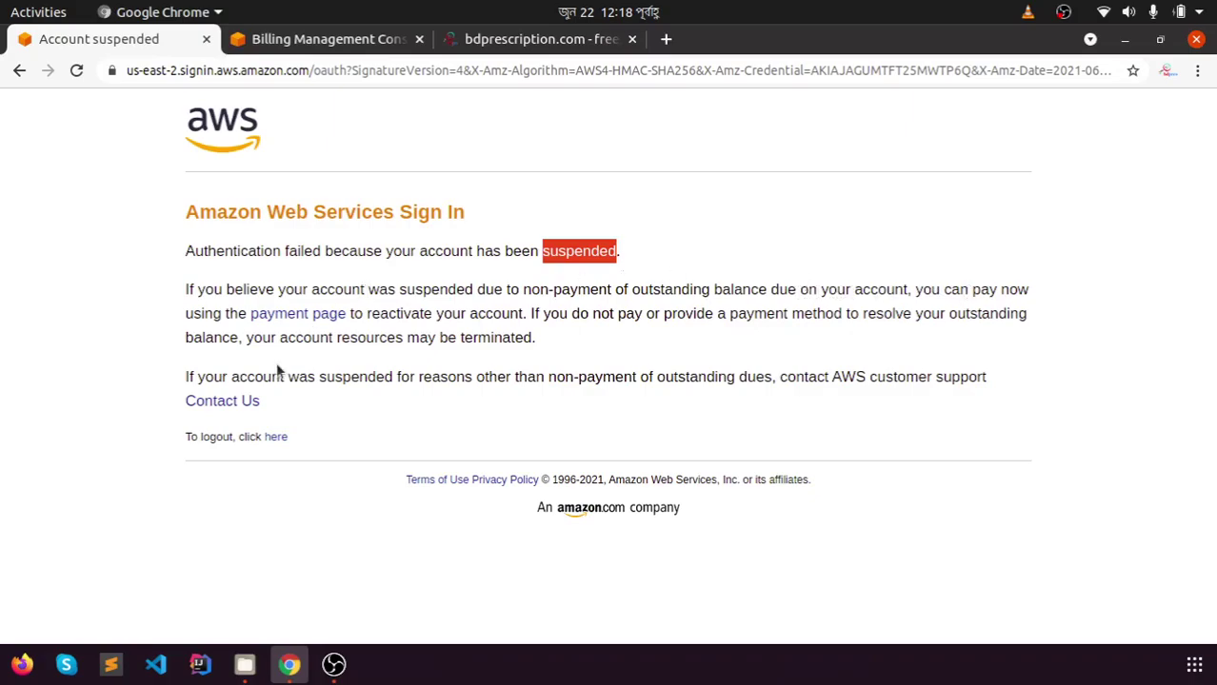
Close the Billing Management Console browser tab and clear the text highlight on the AWS sign-in page
{"action": "left_click", "coordinate": [382, 42]}
{"action": "left_click", "coordinate": [419, 39]}
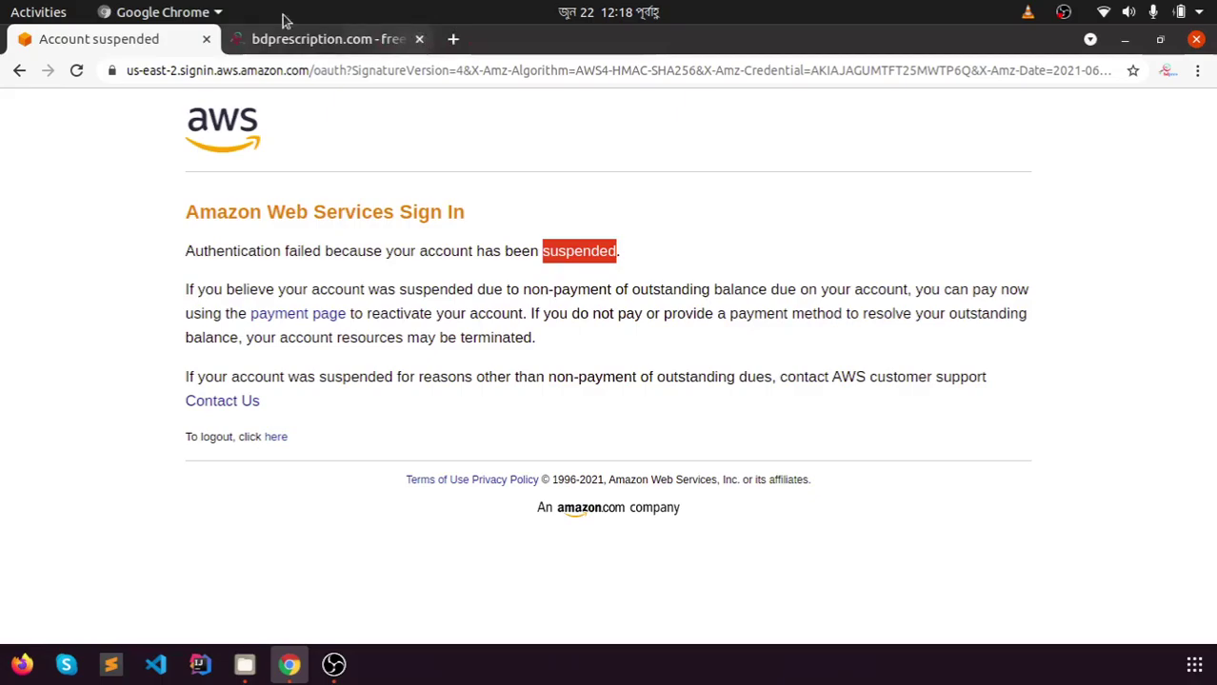
{"action": "left_click", "coordinate": [97, 322]}
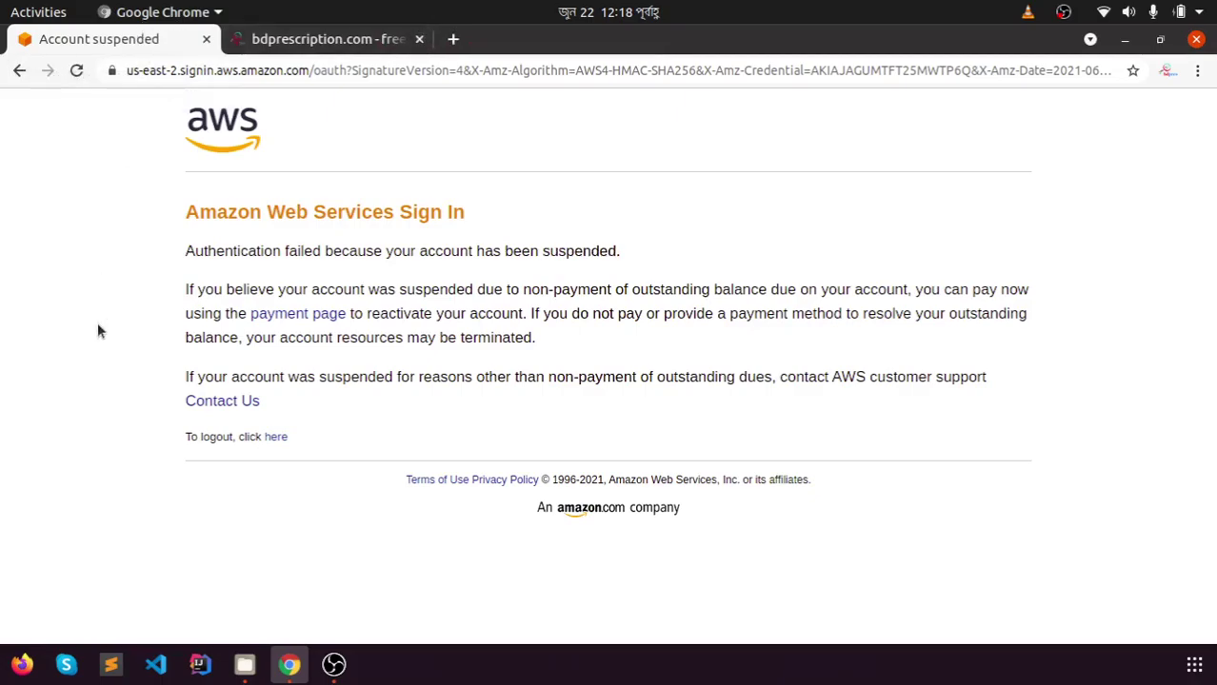